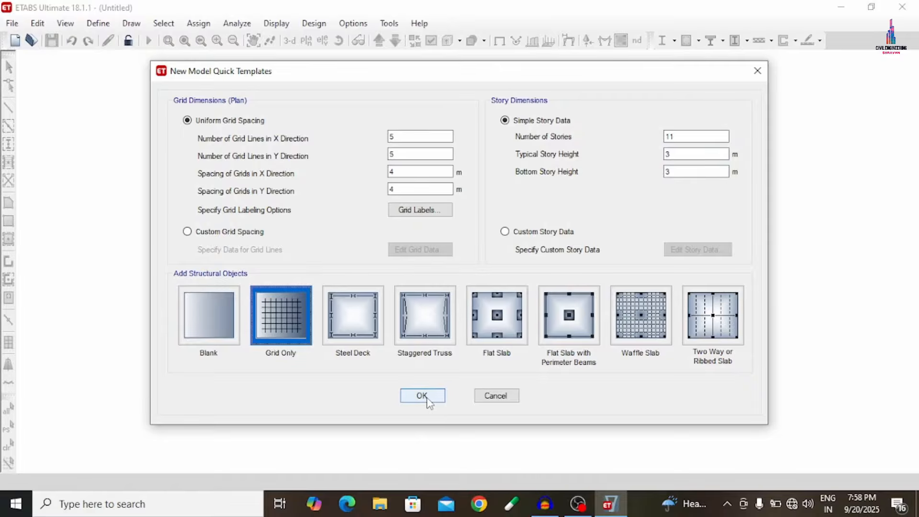
# - Create the grid-only model with 5 by 5 grid lines at 4 m spacing and 11 stories 3 m high
pyautogui.click(422, 395)
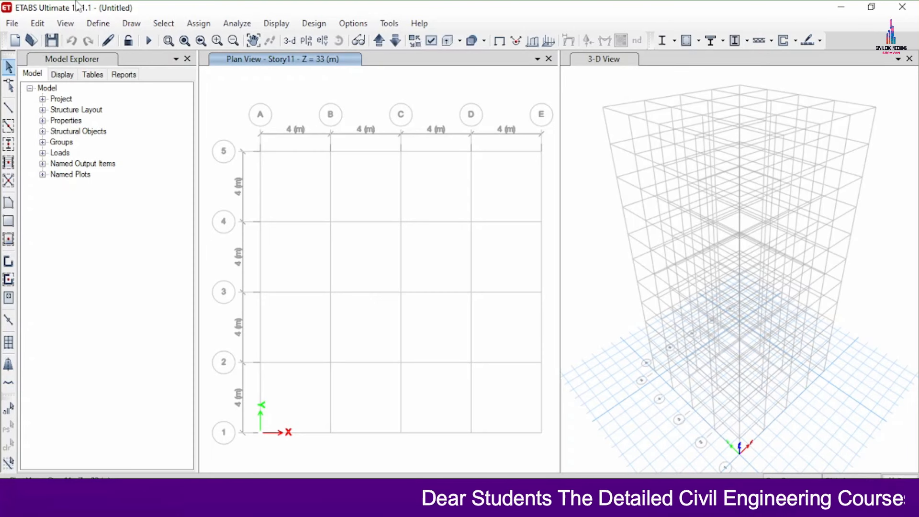
# - Add a new concrete material for the India region, Indian standard, grade M30
pyautogui.click(98, 23)
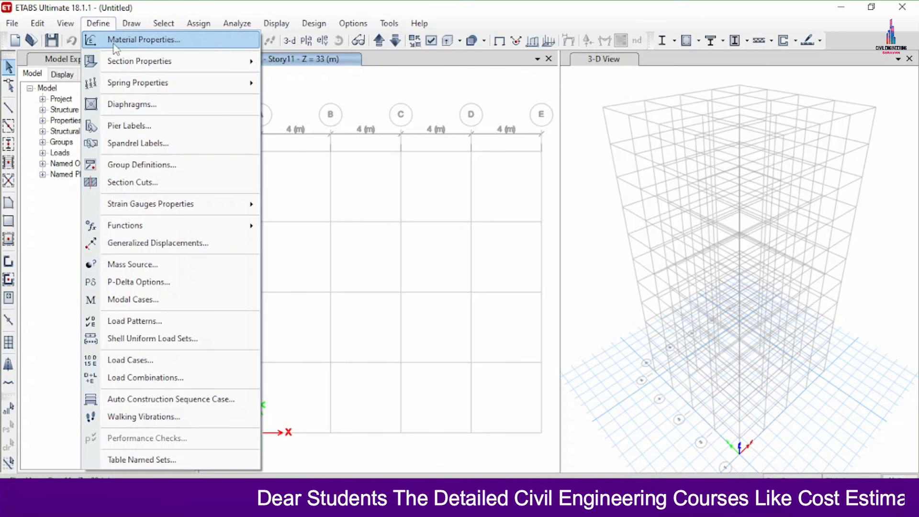
pyautogui.click(116, 40)
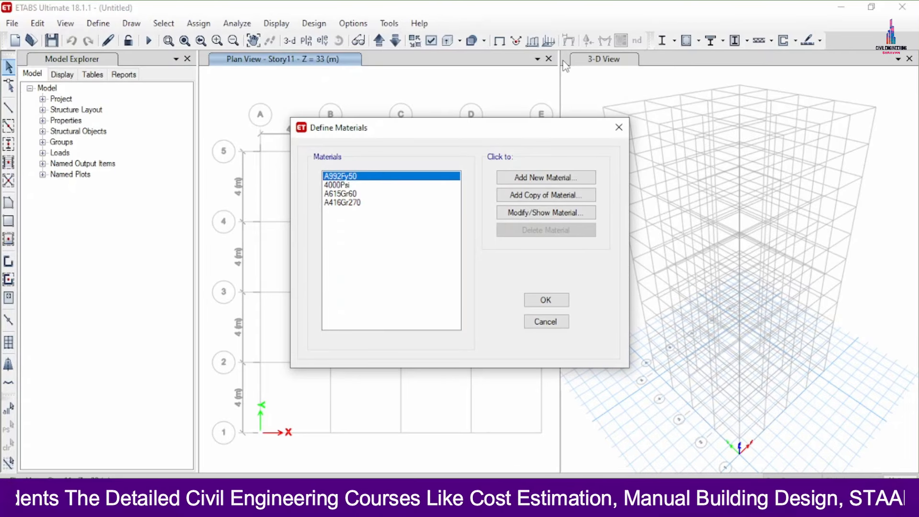
pyautogui.click(559, 178)
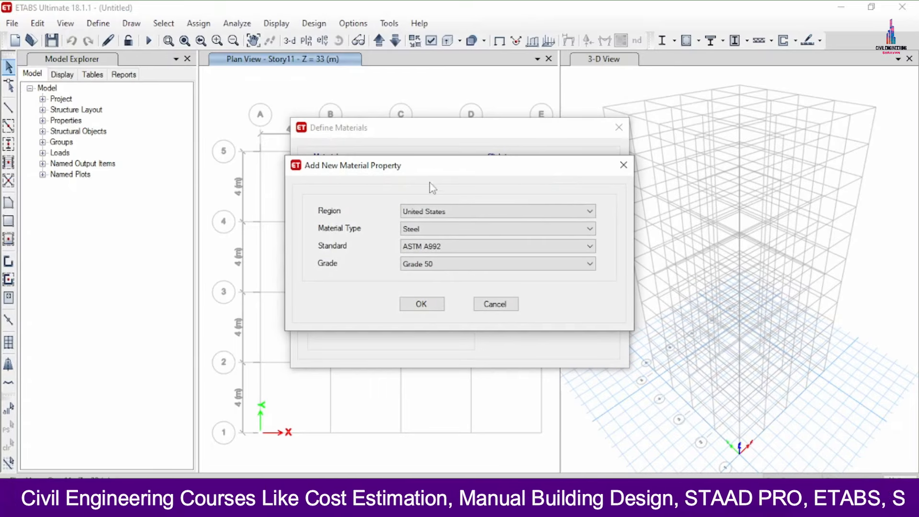
pyautogui.click(414, 212)
pyautogui.click(411, 242)
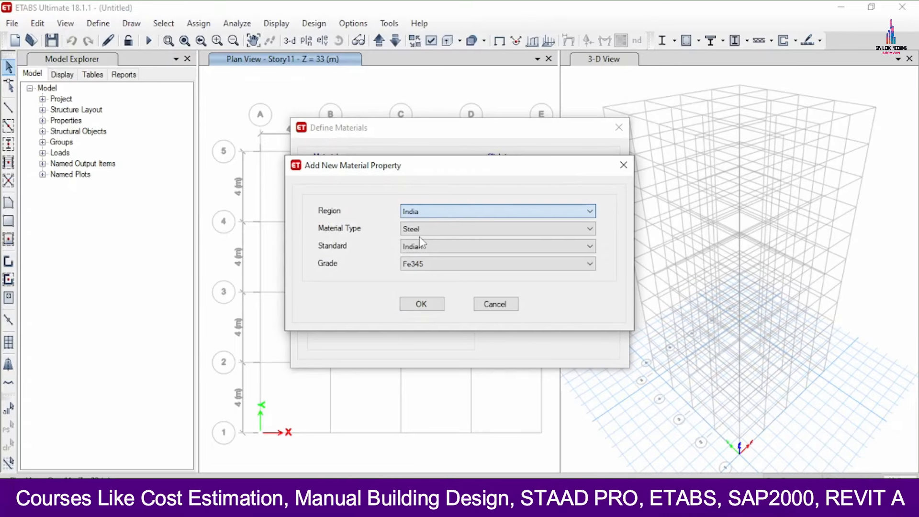
pyautogui.click(426, 231)
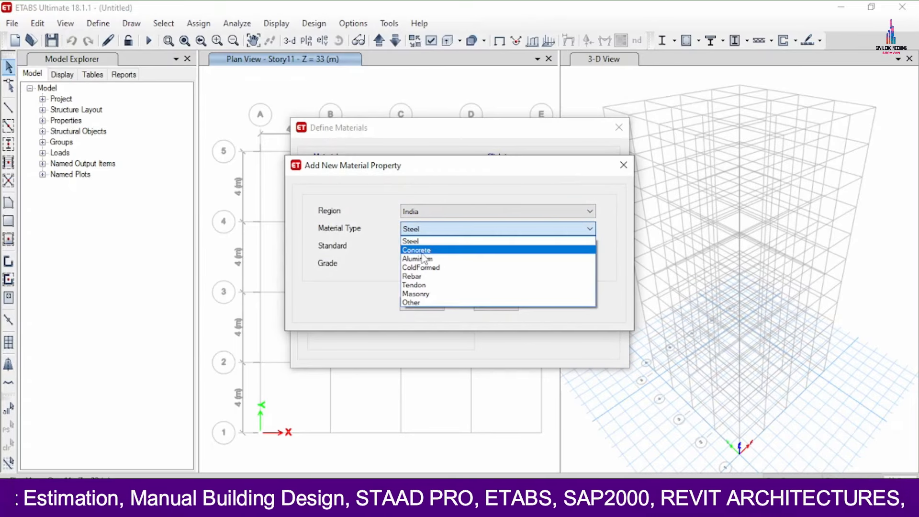
pyautogui.click(416, 248)
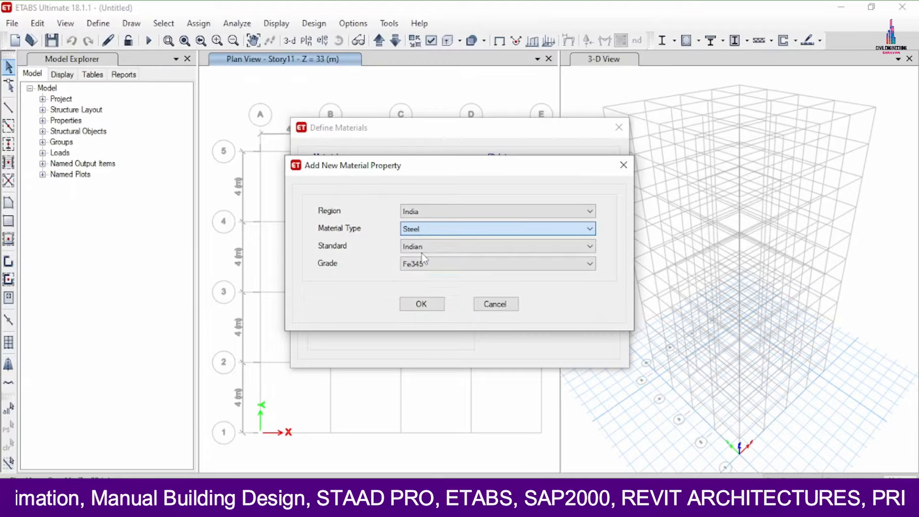
pyautogui.click(421, 304)
pyautogui.click(420, 427)
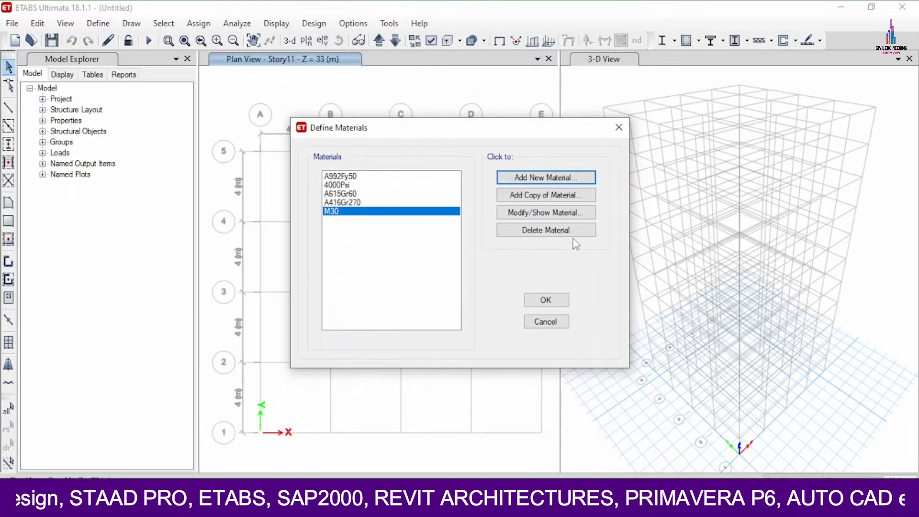
# - Add a new Indian rebar material of HYSD Grade 500 and accept the material definitions
pyautogui.click(542, 178)
pyautogui.click(436, 230)
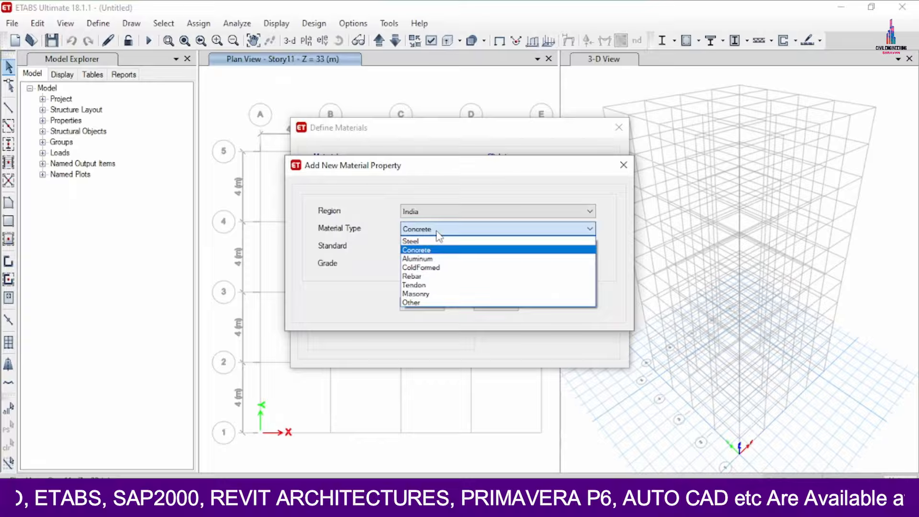
pyautogui.click(424, 278)
pyautogui.click(423, 265)
pyautogui.click(423, 276)
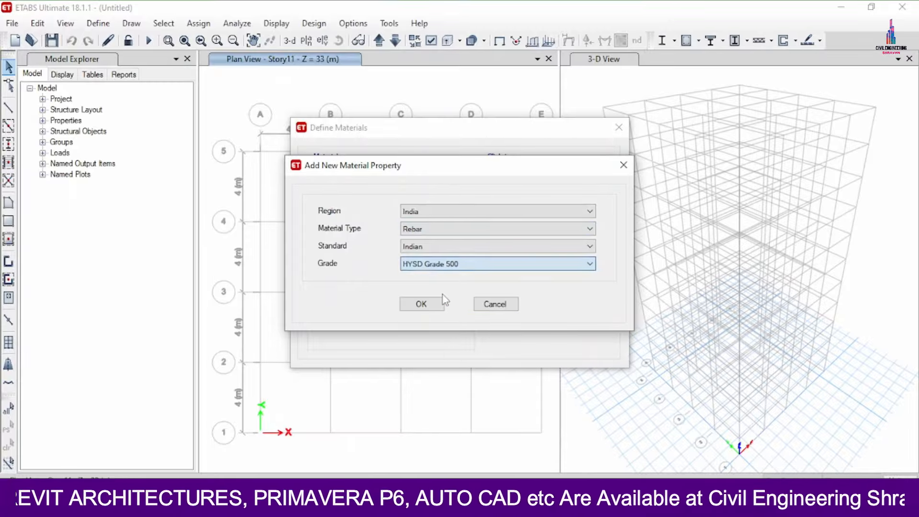
pyautogui.click(422, 308)
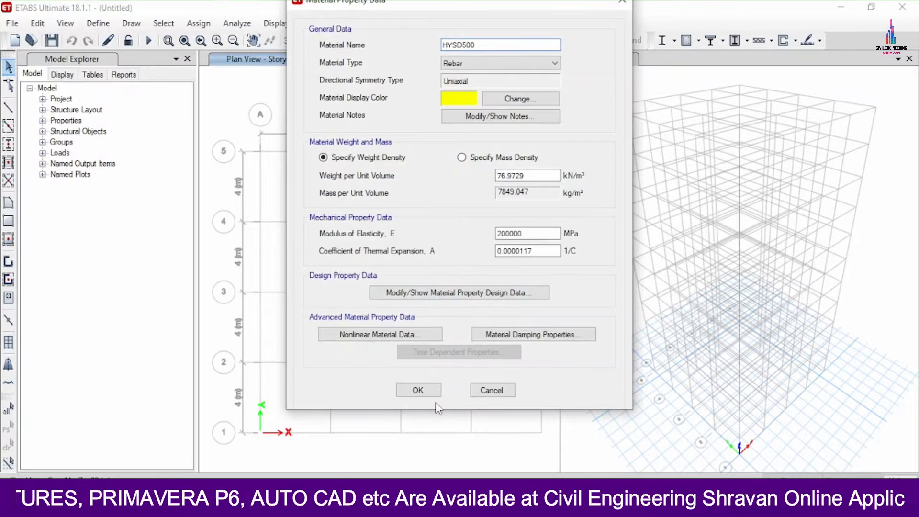
pyautogui.click(439, 390)
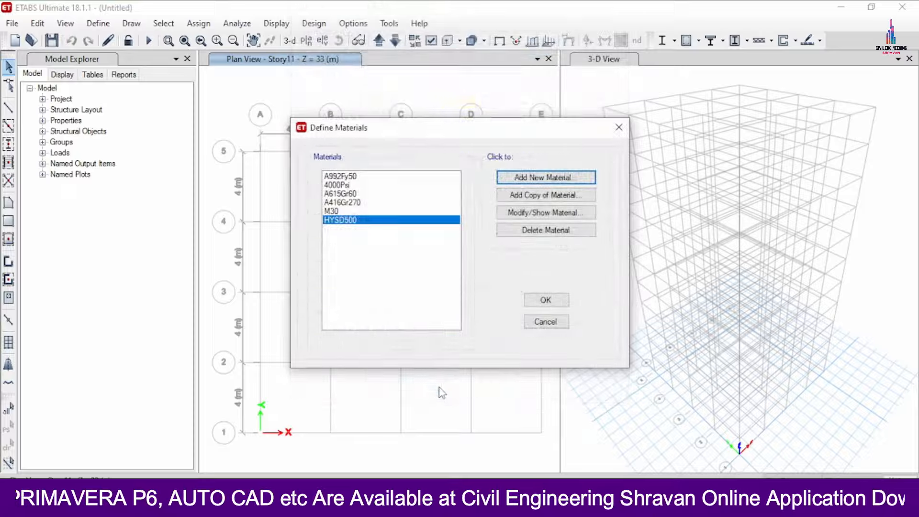
pyautogui.click(343, 212)
pyautogui.click(344, 220)
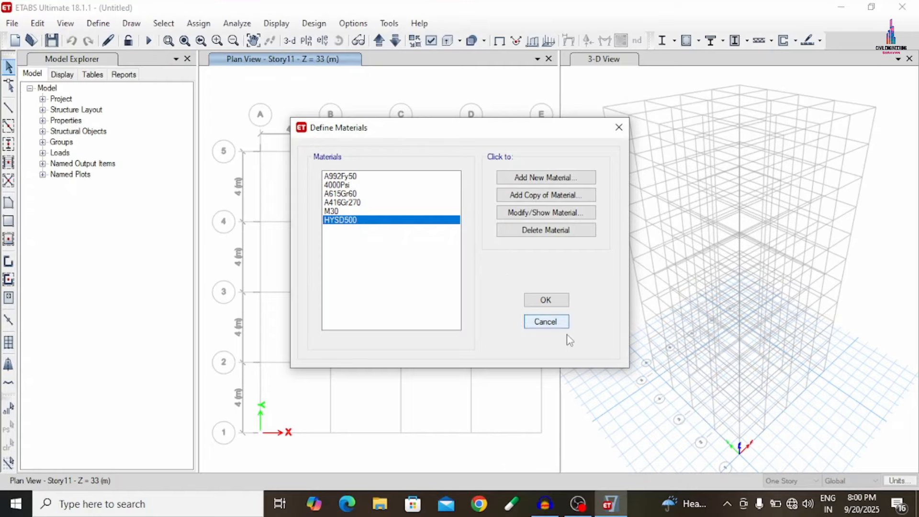
pyautogui.click(545, 301)
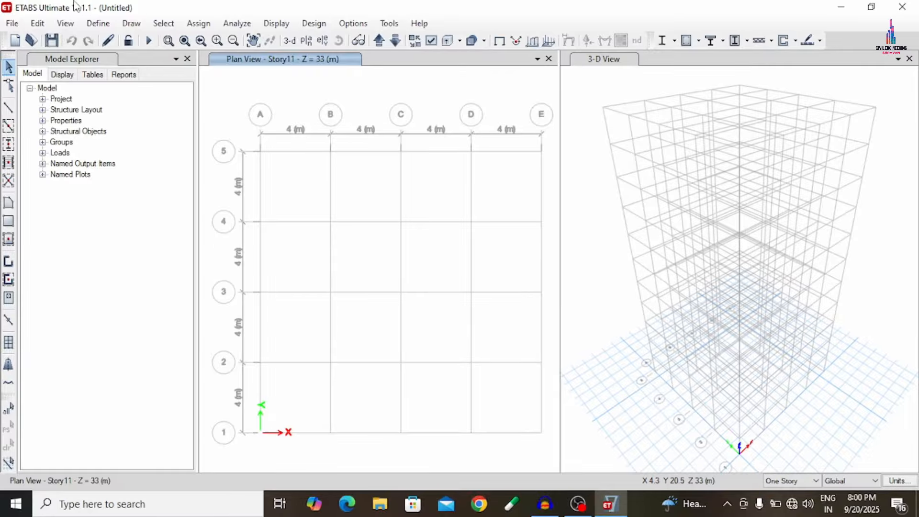
# - Delete the default frame section properties in bulk, including the beam and column defaults and ISWB550
pyautogui.click(98, 23)
pyautogui.moveTo(130, 61)
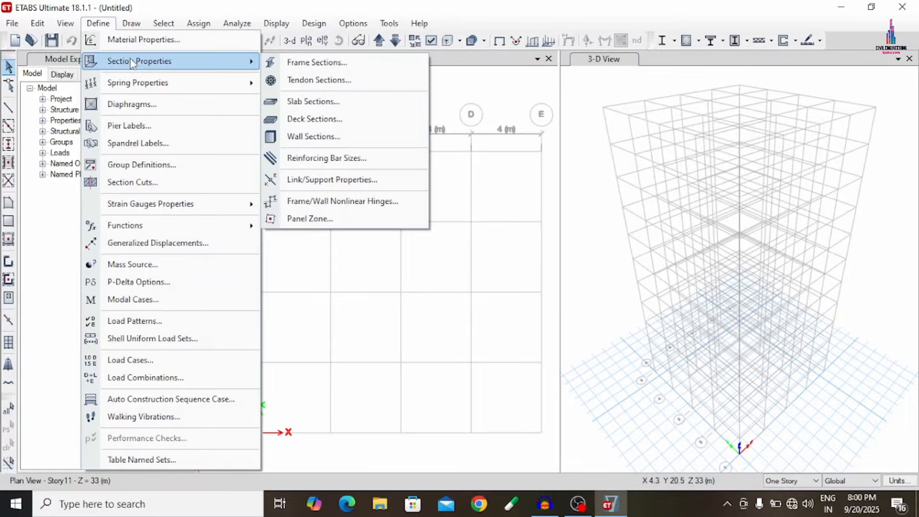
pyautogui.click(378, 63)
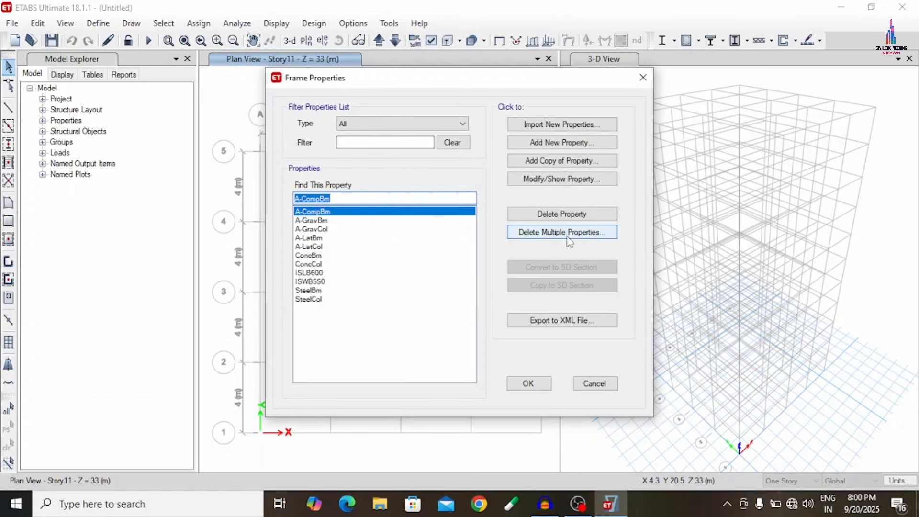
pyautogui.click(562, 232)
pyautogui.moveTo(405, 190); pyautogui.dragTo(417, 324)
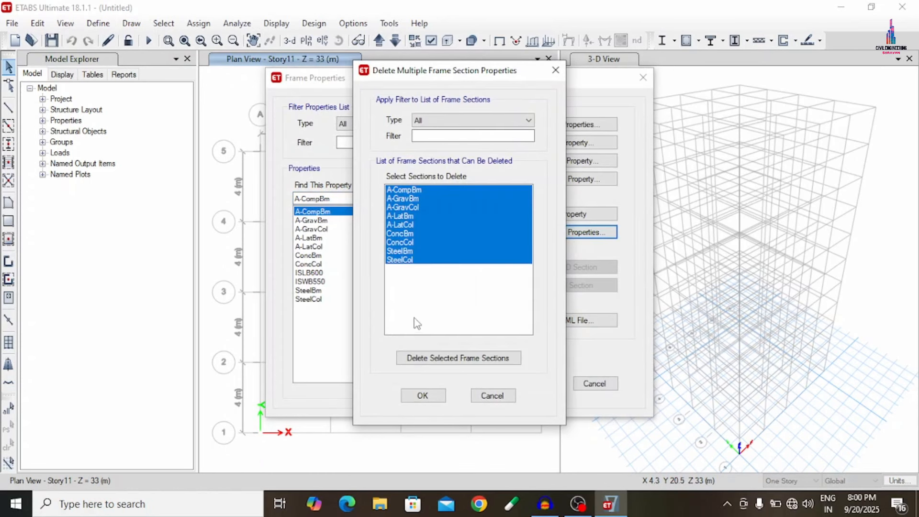
pyautogui.click(482, 363)
pyautogui.moveTo(420, 193); pyautogui.dragTo(425, 215)
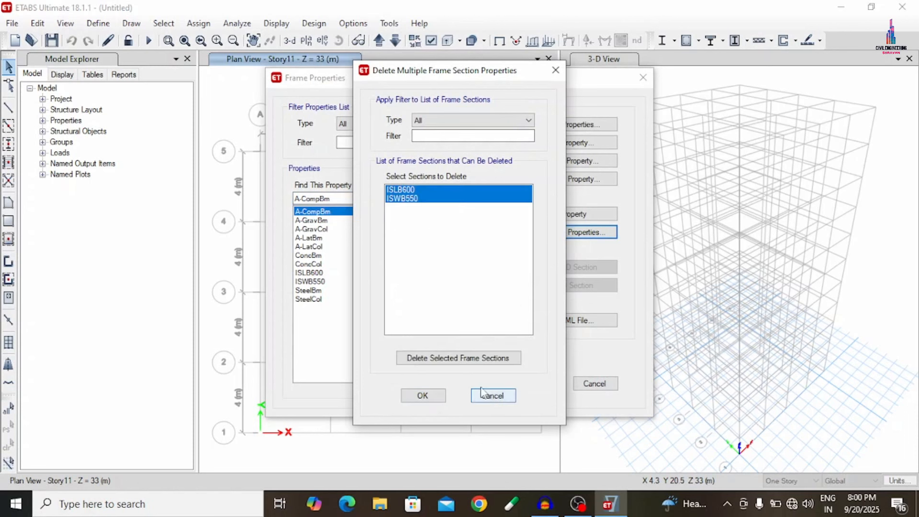
pyautogui.click(458, 361)
pyautogui.click(563, 300)
pyautogui.click(422, 396)
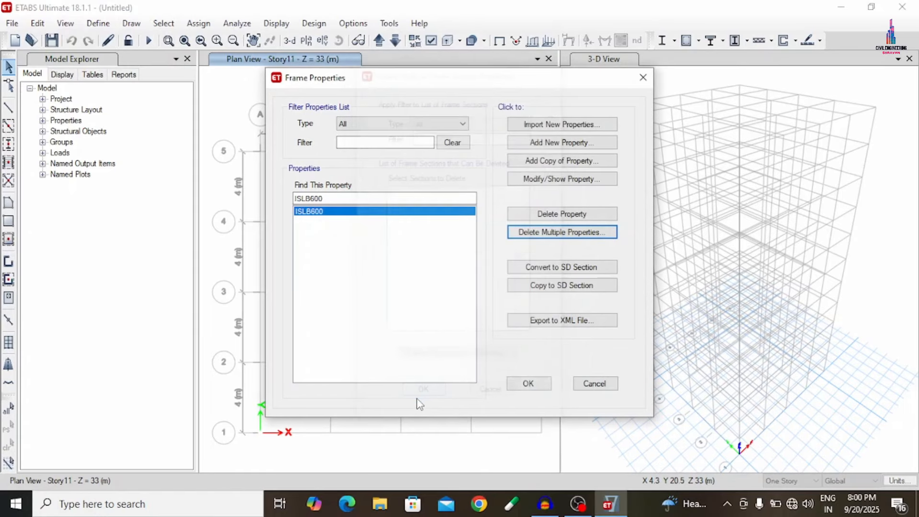
# - Add a concrete rectangular frame section named Beam in M30 material, 460 mm deep and 300 mm wide
pyautogui.click(567, 143)
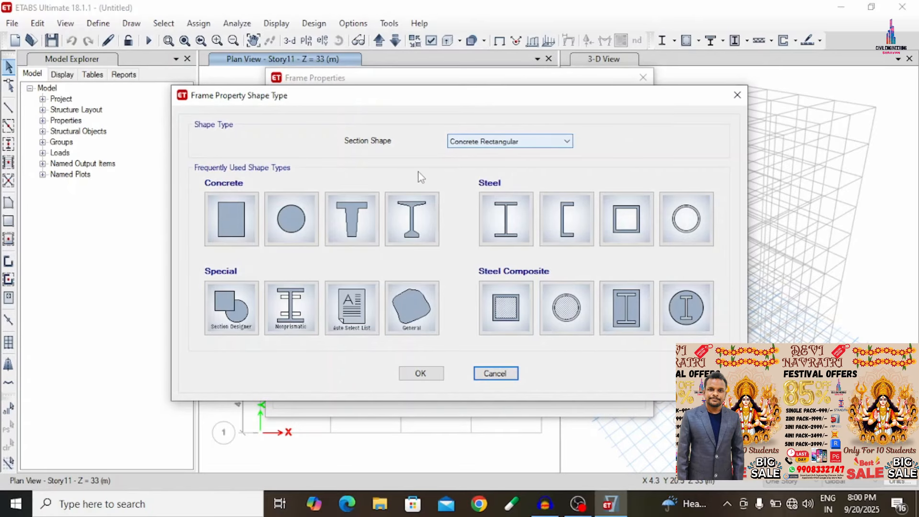
pyautogui.click(257, 220)
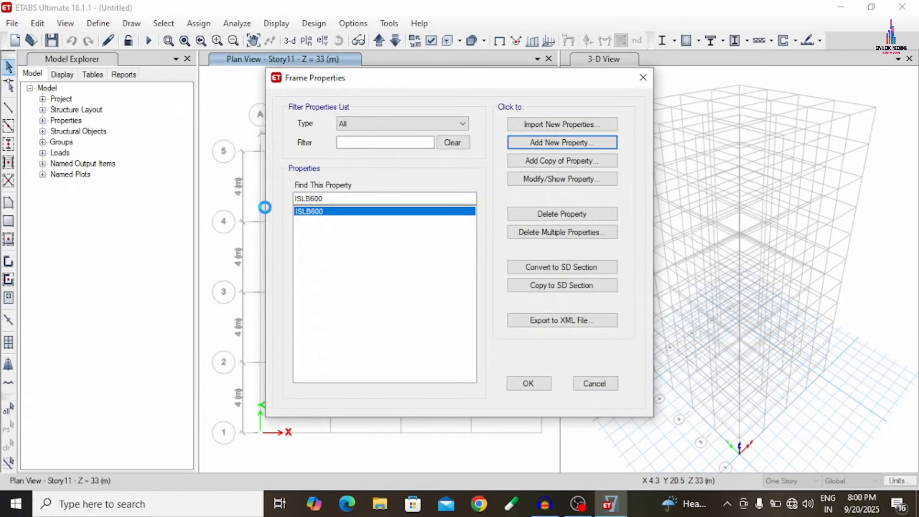
pyautogui.write('Beam')
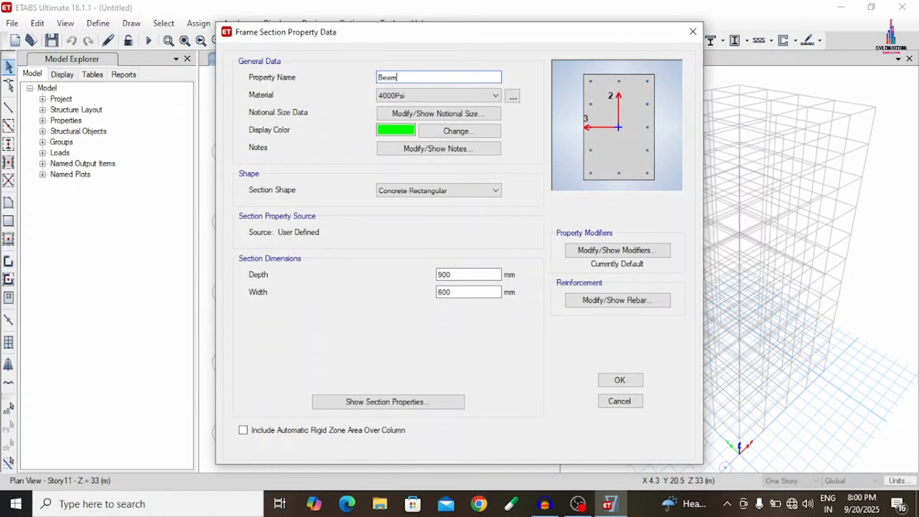
pyautogui.click(424, 96)
pyautogui.click(421, 142)
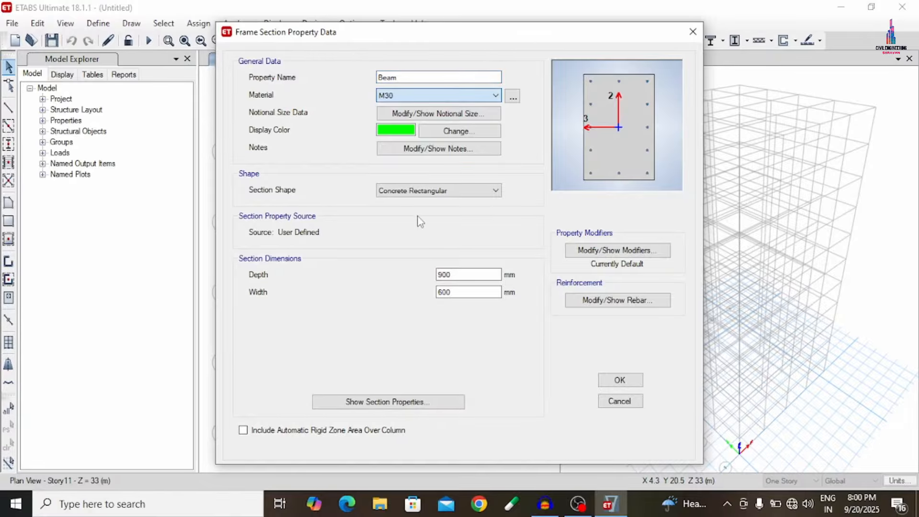
pyautogui.doubleClick(461, 274)
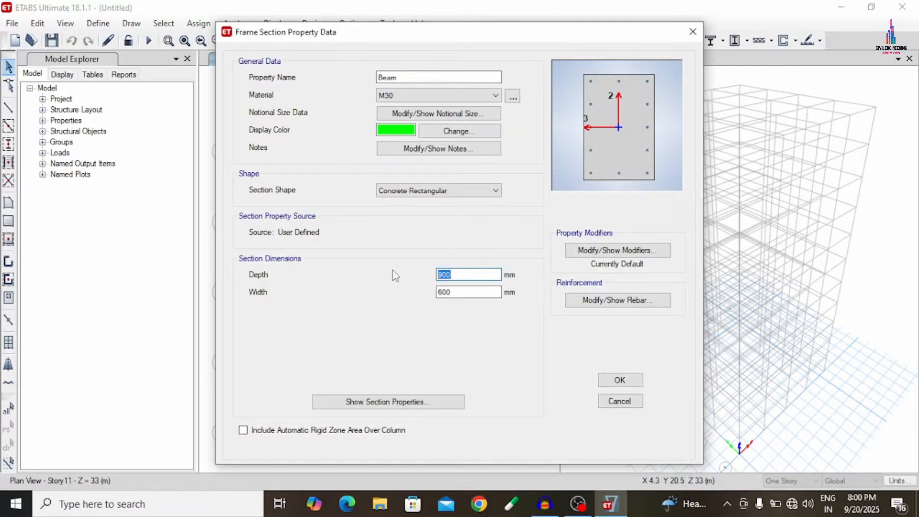
pyautogui.write('460')
pyautogui.press('Tab')
pyautogui.write('300')
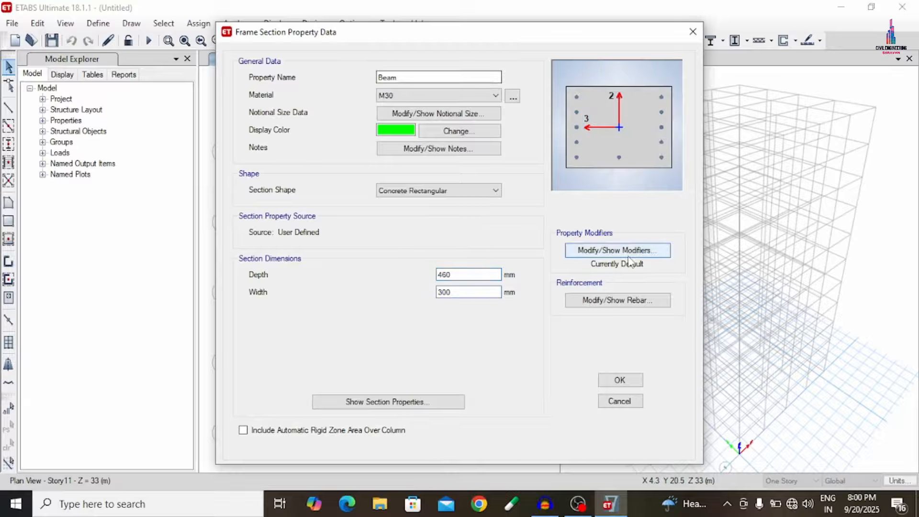
# - Set the Beam section's reinforcement to M3 Design Only, HYSD500 longitudinal and confinement bars, and 40 mm top and bottom cover, and save the section
pyautogui.click(624, 303)
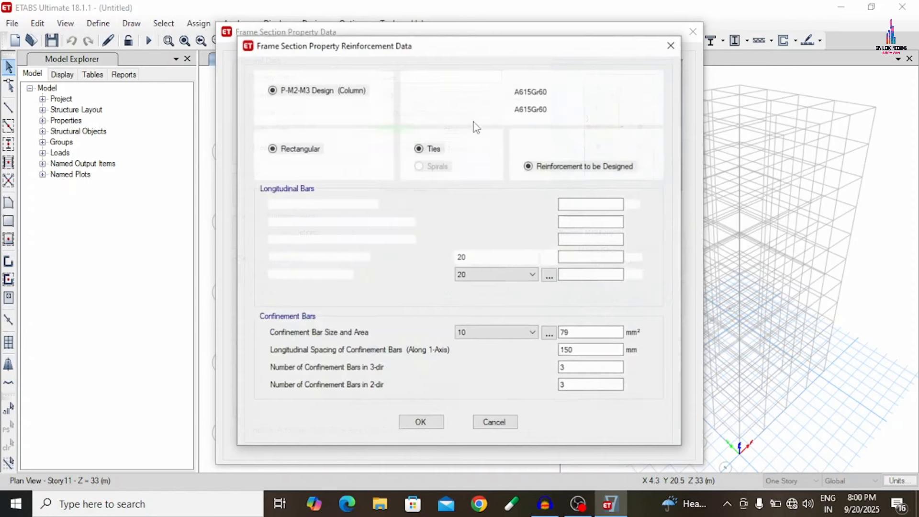
pyautogui.click(348, 108)
pyautogui.click(556, 91)
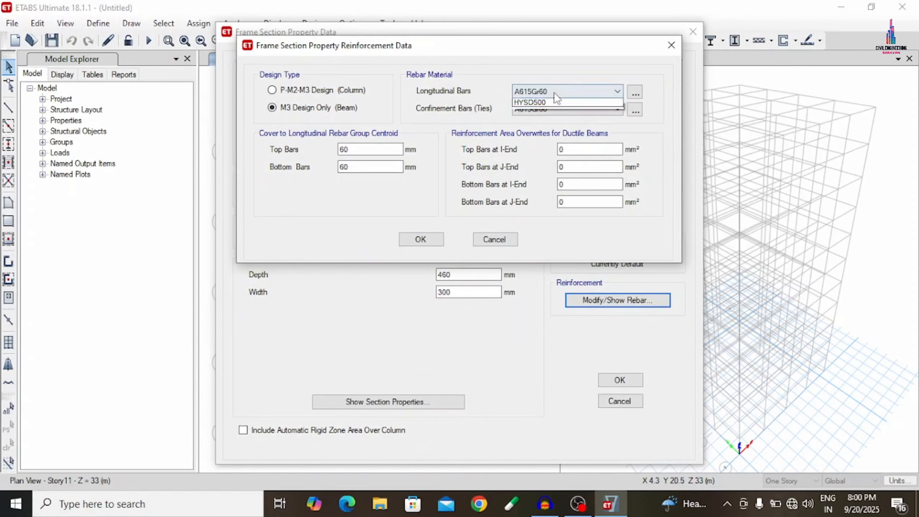
pyautogui.click(544, 113)
pyautogui.click(546, 109)
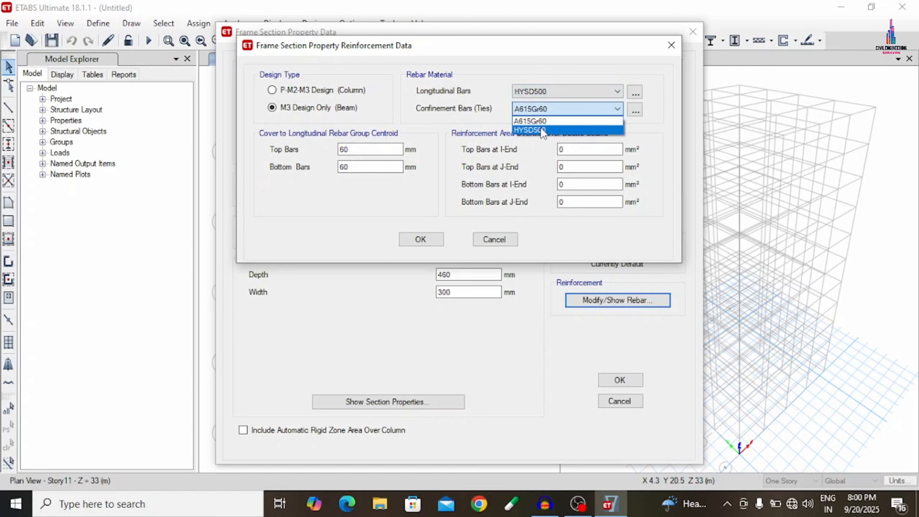
pyautogui.click(541, 129)
pyautogui.doubleClick(355, 149)
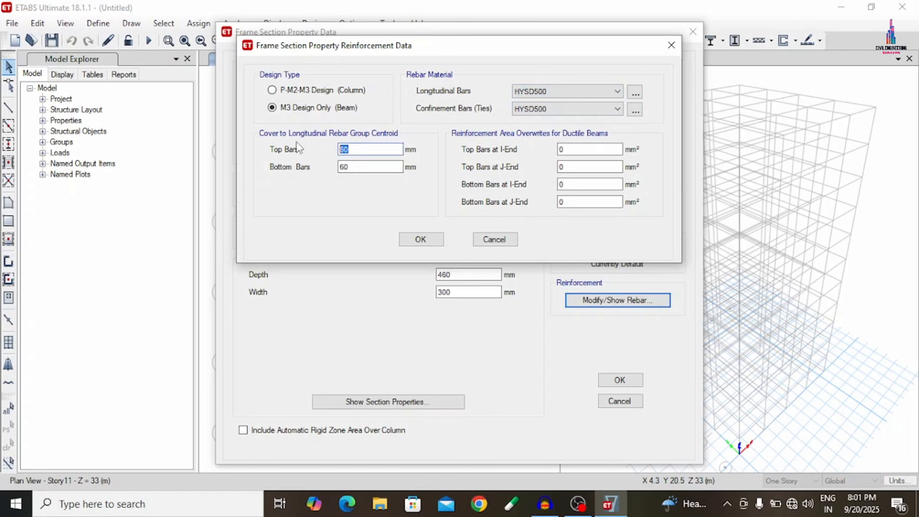
pyautogui.write('40')
pyautogui.press('Tab')
pyautogui.write('40')
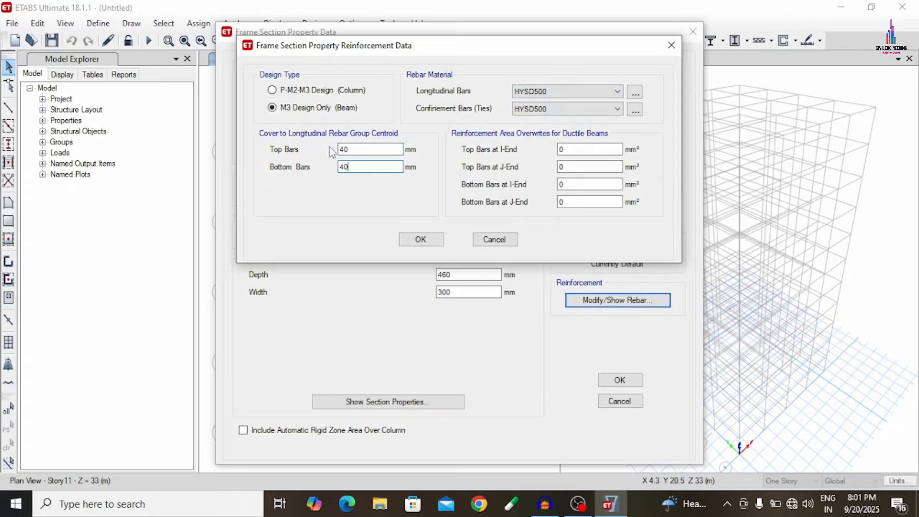
pyautogui.click(428, 239)
pyautogui.click(620, 380)
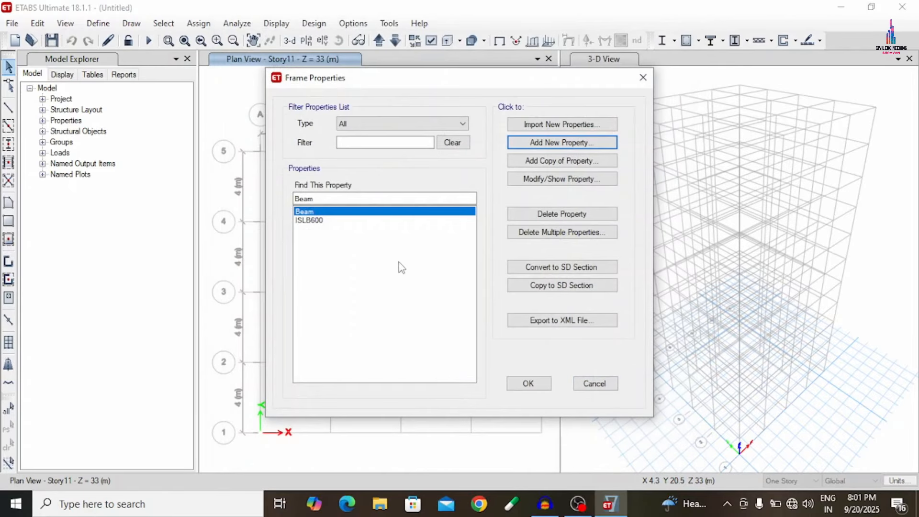
# - Delete the remaining ISLB600 frame section property
pyautogui.click(305, 221)
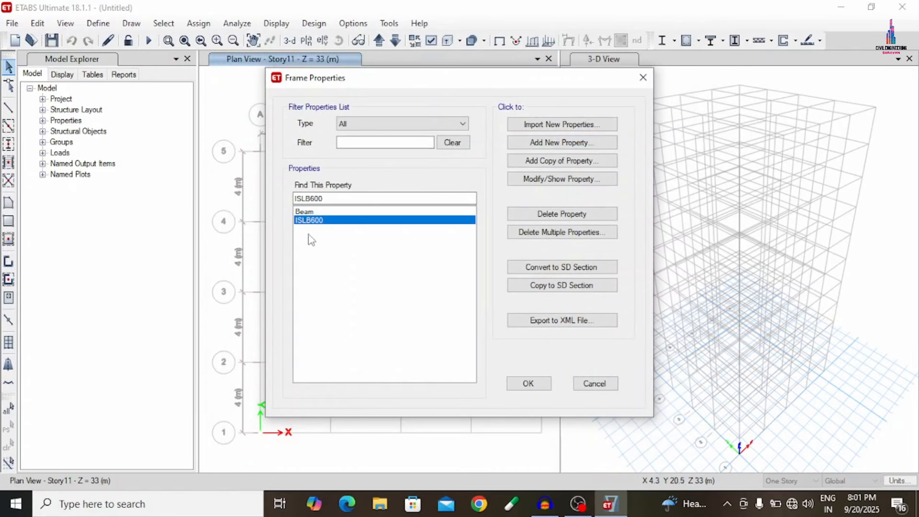
pyautogui.click(531, 213)
pyautogui.click(501, 300)
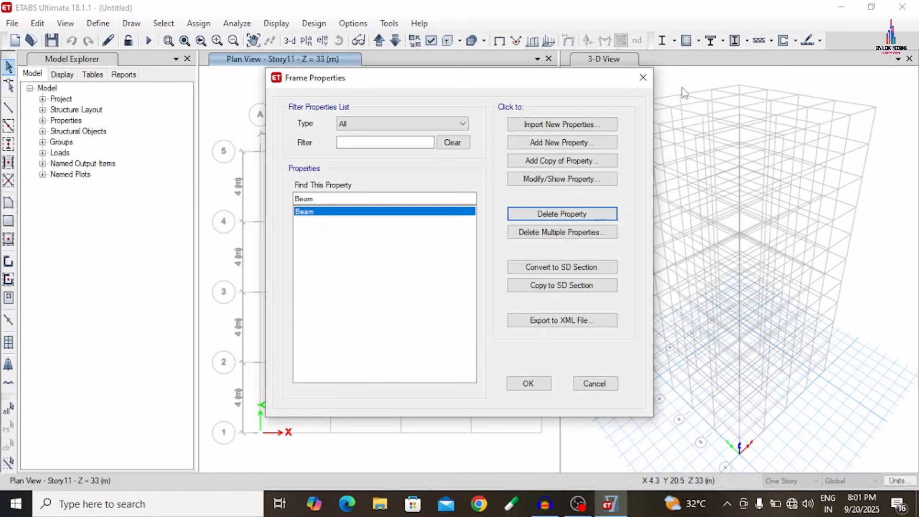
# - Add a concrete circular frame section named Column 600mm in M30 material with a 600 mm diameter
pyautogui.click(546, 143)
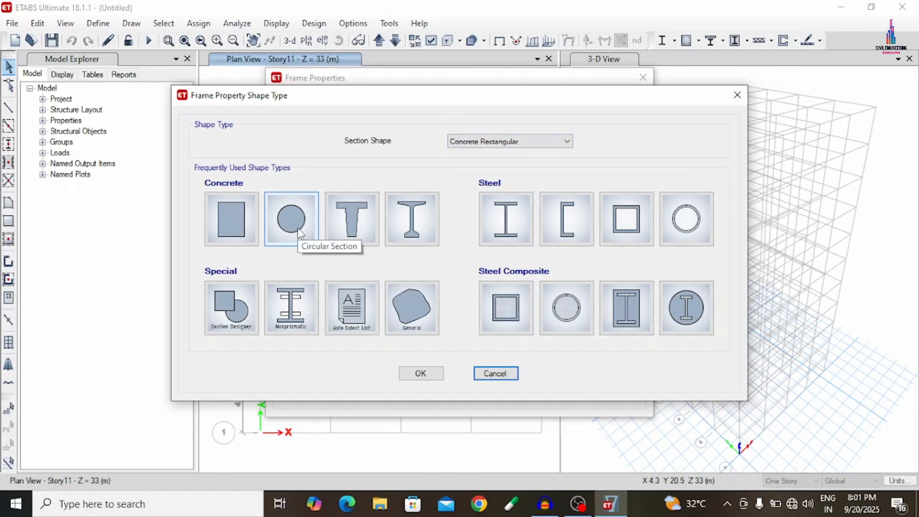
pyautogui.click(292, 219)
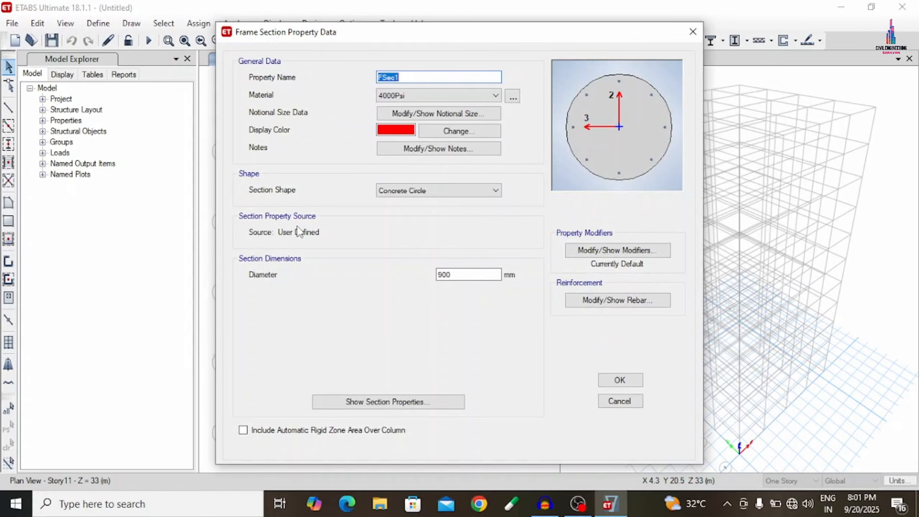
pyautogui.press('BackSpace')
pyautogui.write('Column 600mm')
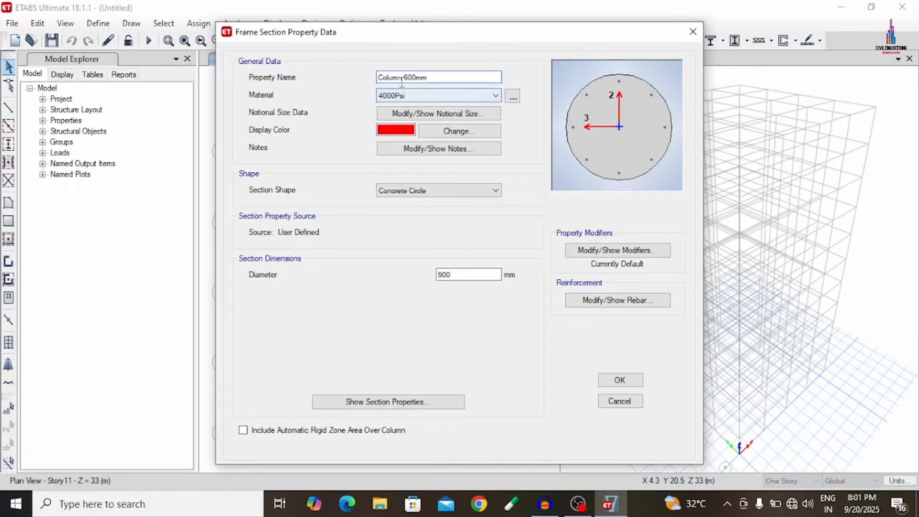
pyautogui.click(443, 93)
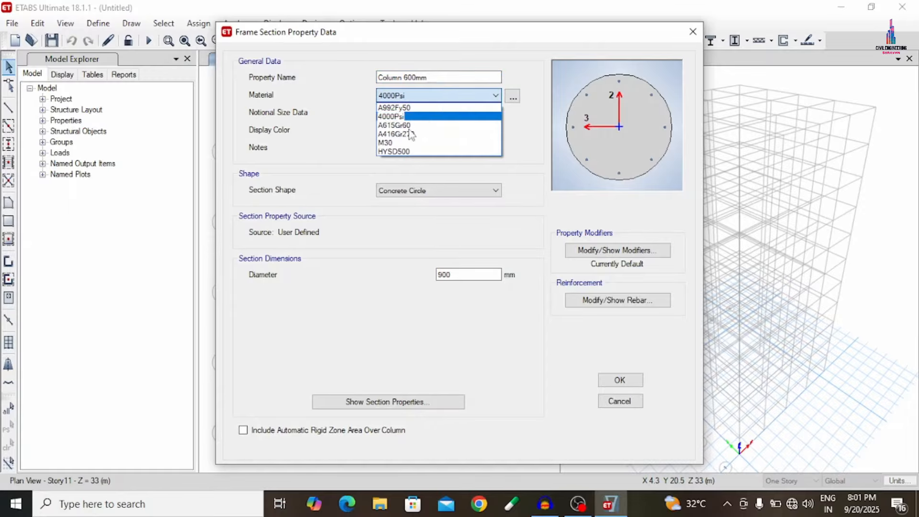
pyautogui.click(390, 144)
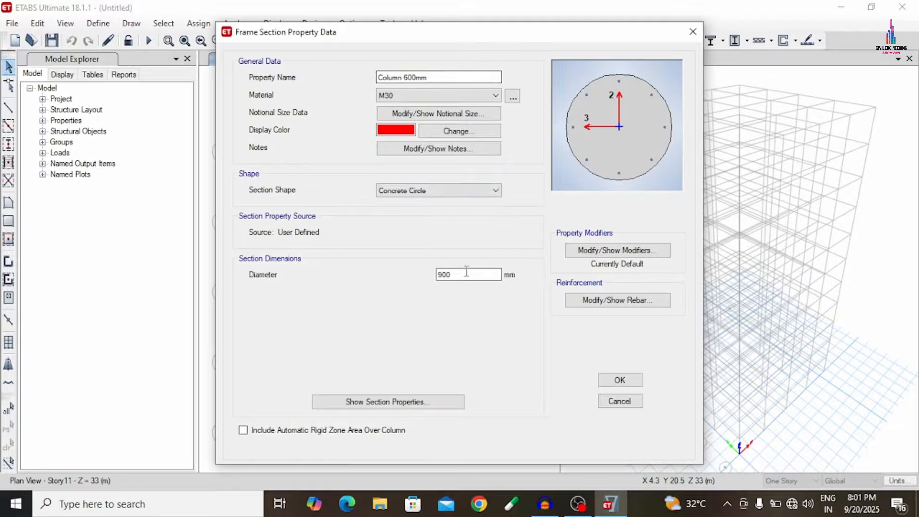
pyautogui.moveTo(467, 274); pyautogui.dragTo(338, 278)
pyautogui.write('600')
# - Set the Column 600mm section's longitudinal and confinement rebar materials to HYSD500
pyautogui.click(588, 302)
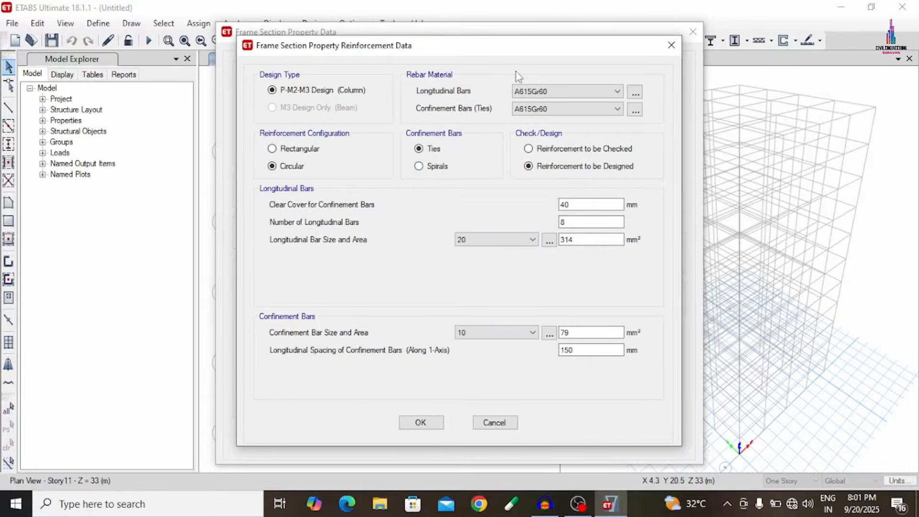
pyautogui.click(542, 90)
pyautogui.click(542, 115)
pyautogui.click(543, 109)
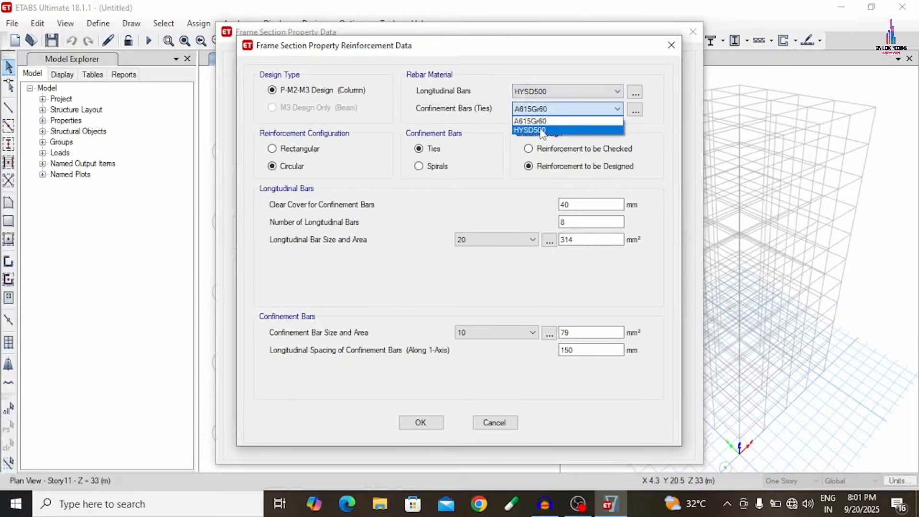
pyautogui.click(543, 126)
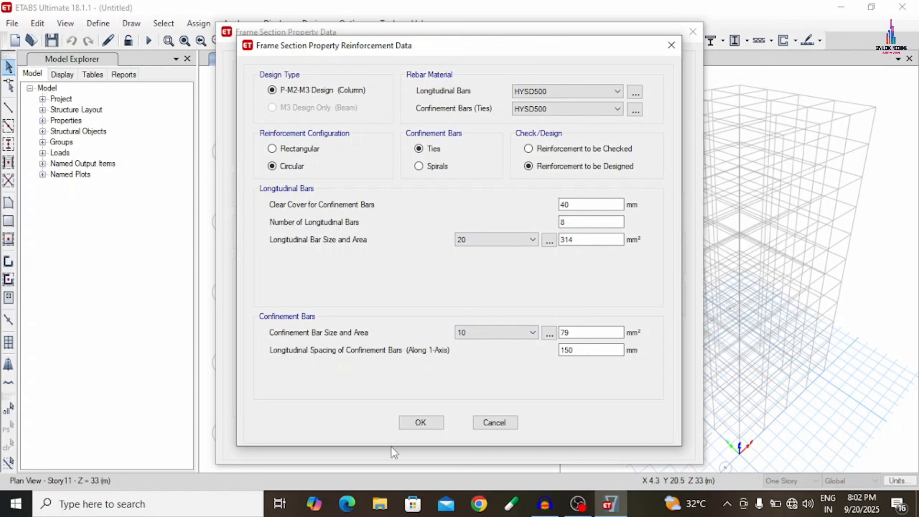
pyautogui.click(417, 424)
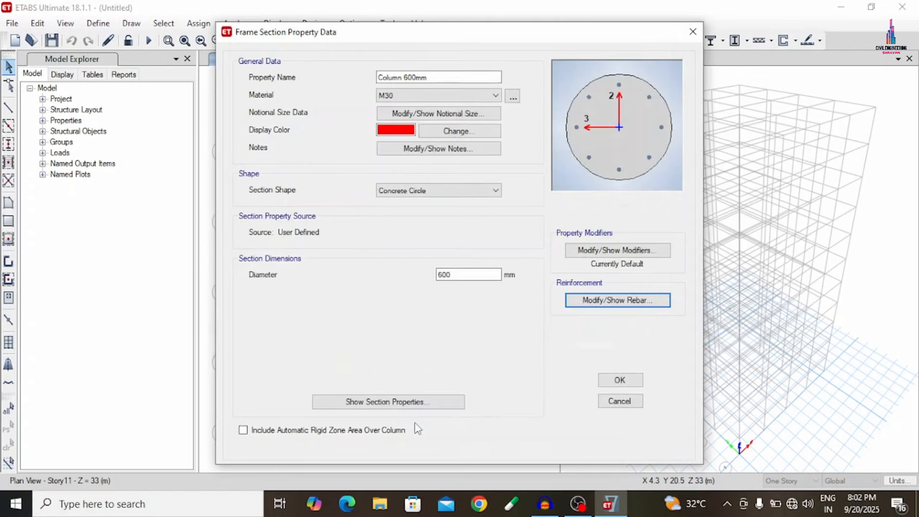
# - Set the Column 600mm section's number of longitudinal bars to 12 and save the frame properties
pyautogui.click(615, 303)
pyautogui.doubleClick(567, 222)
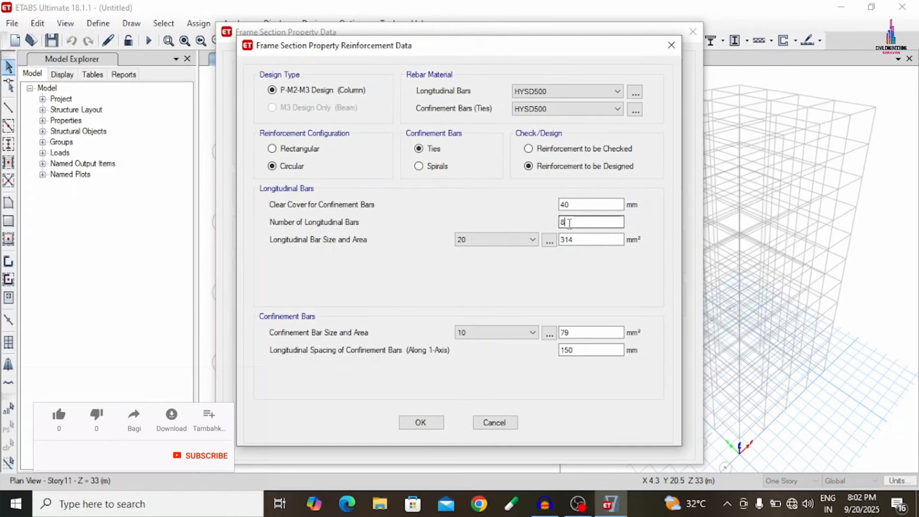
pyautogui.write('12')
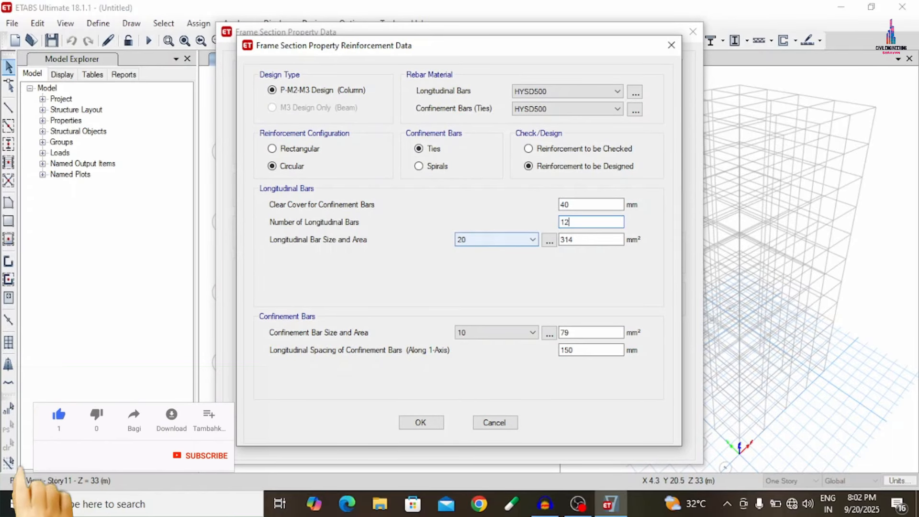
pyautogui.press('Return')
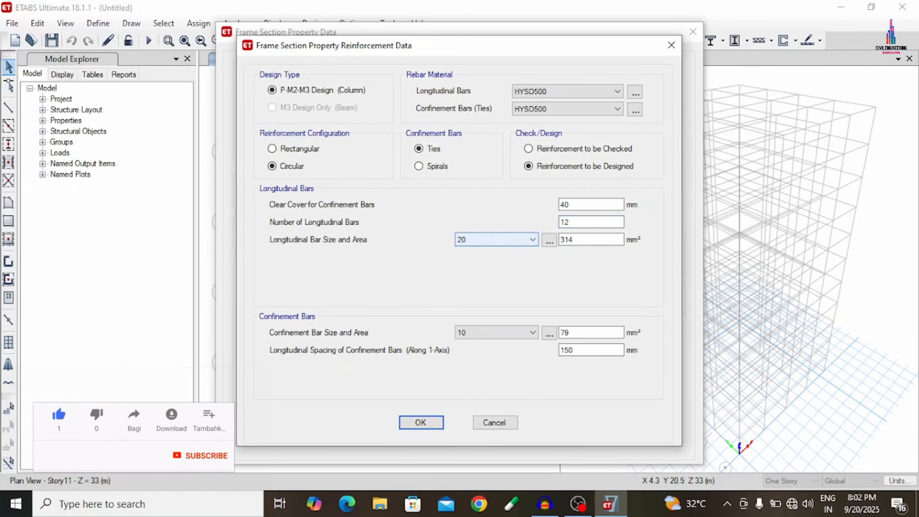
pyautogui.click(420, 422)
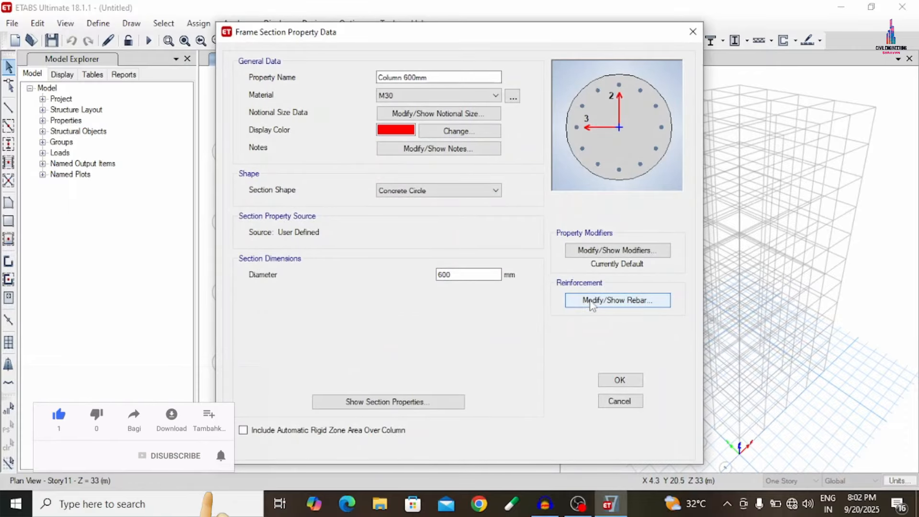
pyautogui.click(592, 302)
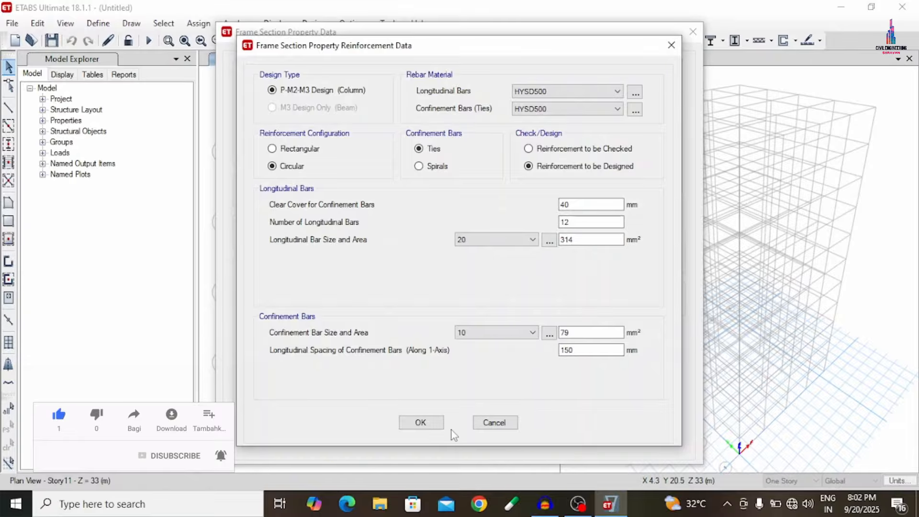
pyautogui.click(420, 423)
pyautogui.click(613, 382)
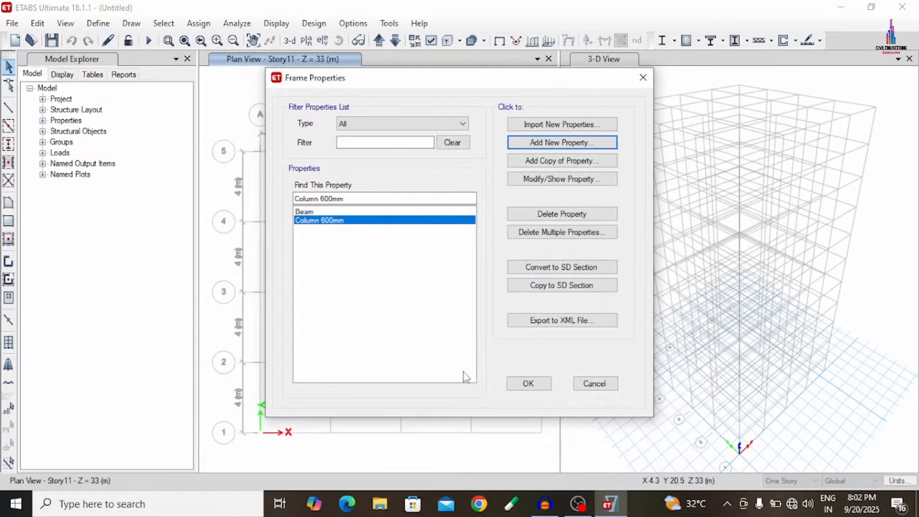
pyautogui.click(520, 385)
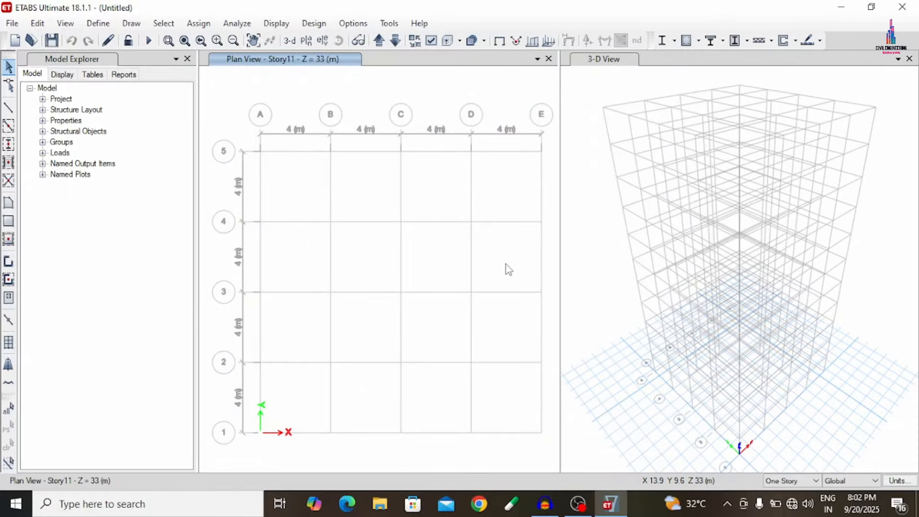
# - Delete the default Plank1 slab property from the slab sections
pyautogui.click(98, 23)
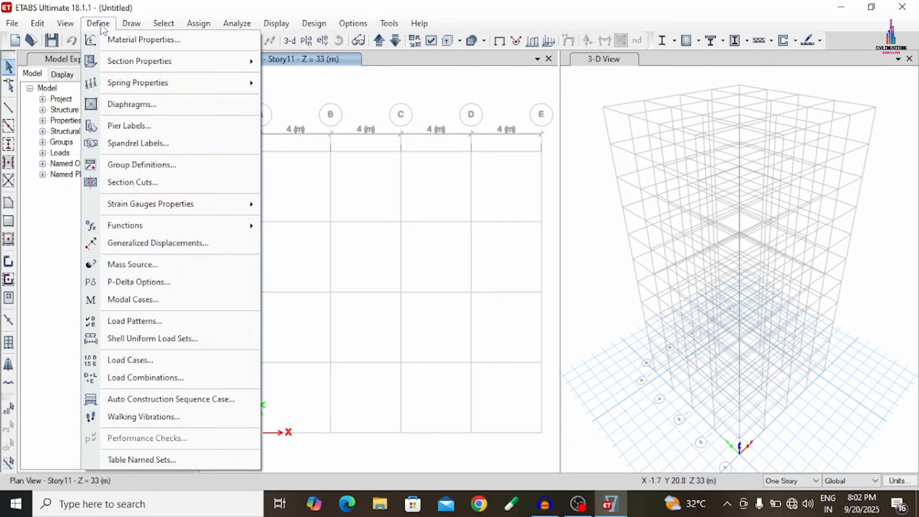
pyautogui.moveTo(118, 64)
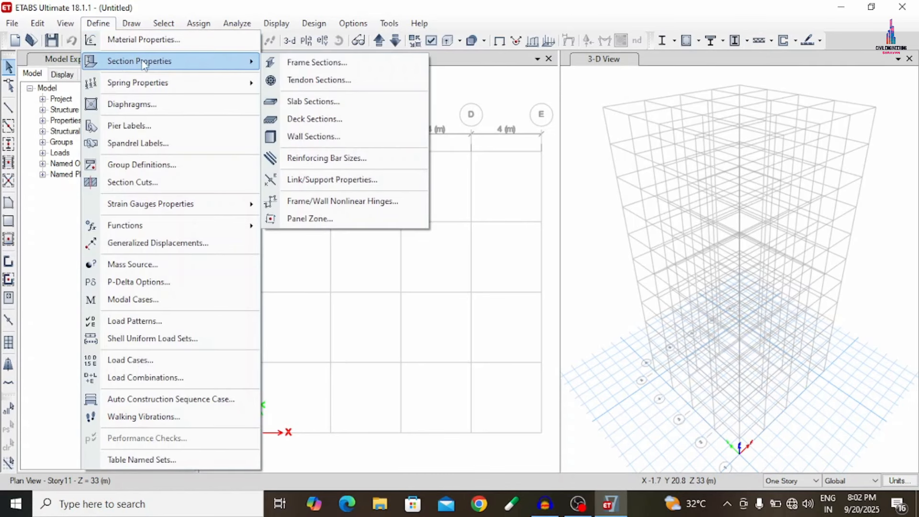
pyautogui.click(311, 104)
pyautogui.click(519, 259)
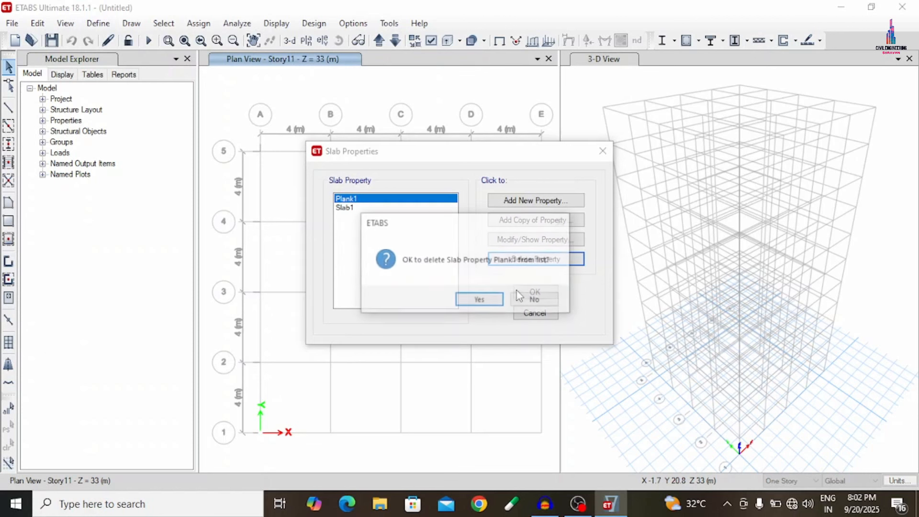
pyautogui.click(463, 302)
# - Change the Slab1 property to the name Slab150, M30 material and 150 mm thickness, and save it
pyautogui.click(521, 238)
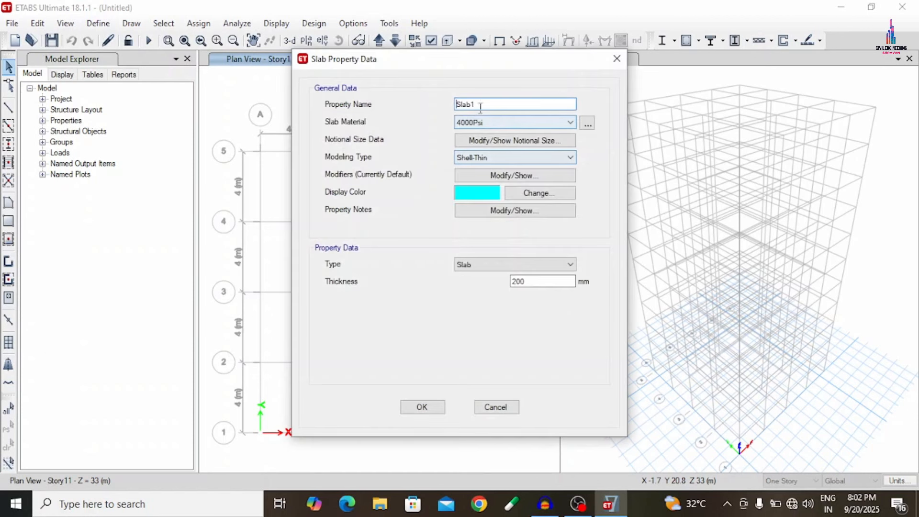
pyautogui.doubleClick(491, 104)
pyautogui.click(491, 105)
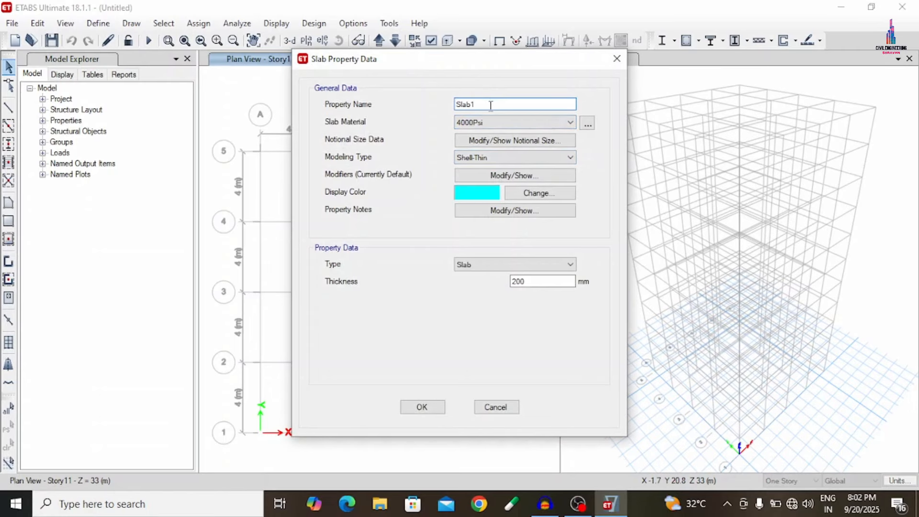
pyautogui.click(469, 121)
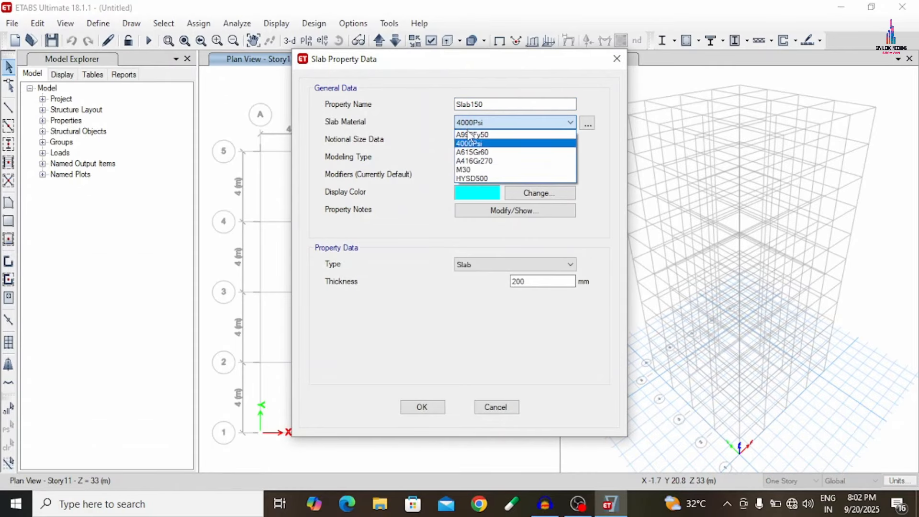
pyautogui.click(474, 172)
pyautogui.moveTo(534, 282); pyautogui.dragTo(388, 288)
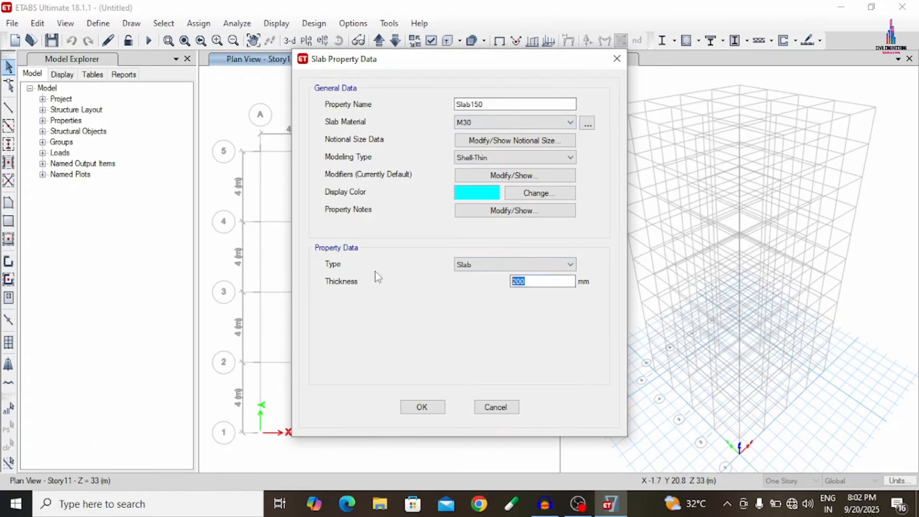
pyautogui.write('150')
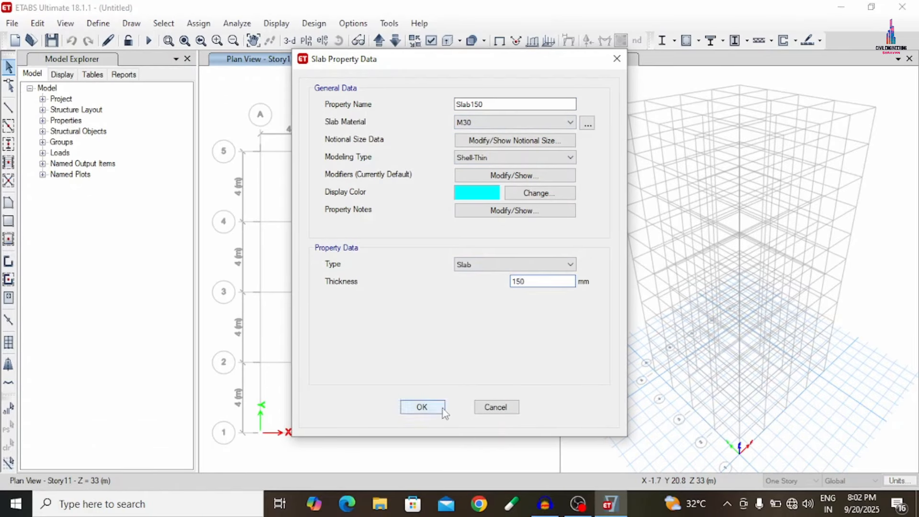
pyautogui.click(442, 410)
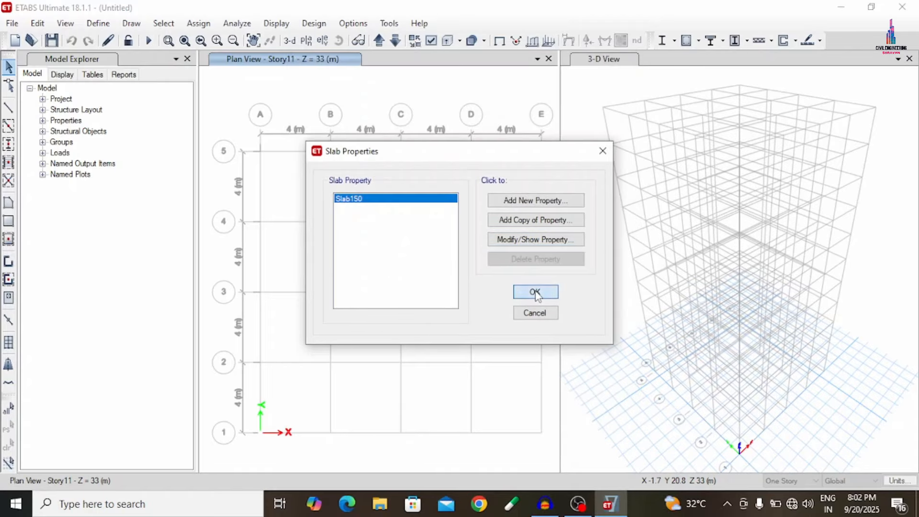
pyautogui.click(535, 293)
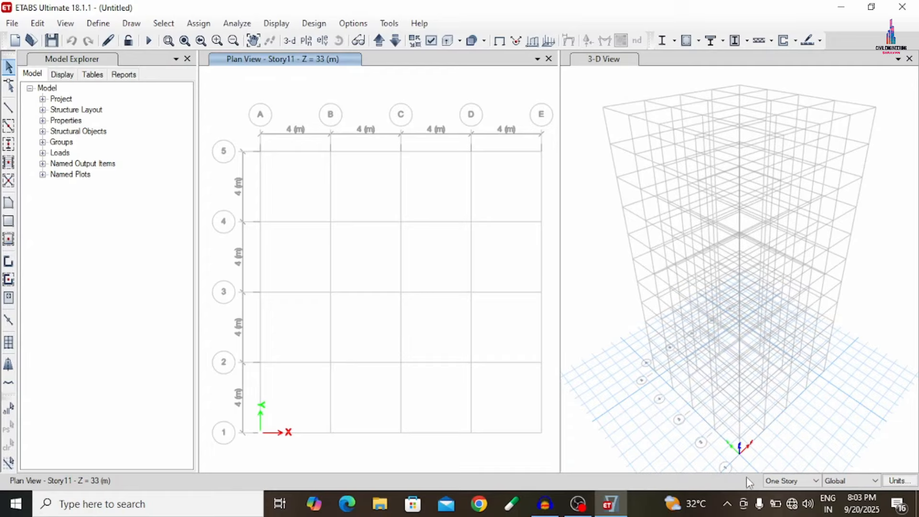
# - Set drawing to apply to All Stories and quick draw Beam frames along all grid lines in the plan
pyautogui.click(782, 481)
pyautogui.click(785, 500)
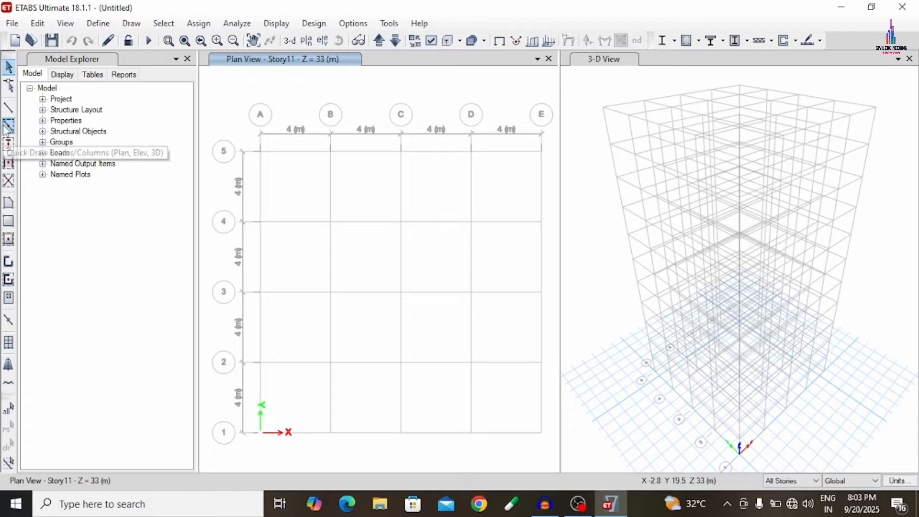
pyautogui.click(8, 126)
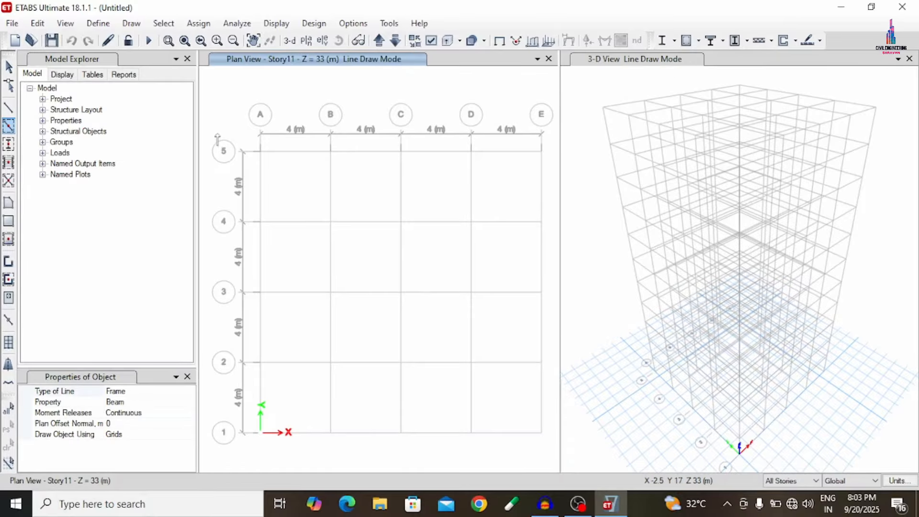
pyautogui.moveTo(215, 114)
pyautogui.mouseDown()
pyautogui.moveTo(293, 225)
pyautogui.moveTo(433, 386)
pyautogui.moveTo(551, 451)
pyautogui.mouseUp()
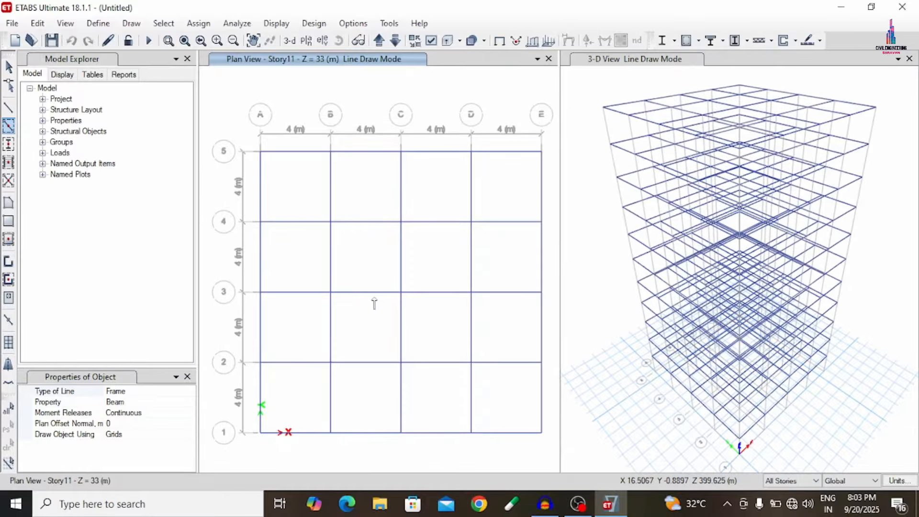
# - Start quick drawing columns with Column 600mm as the section property
pyautogui.click(9, 145)
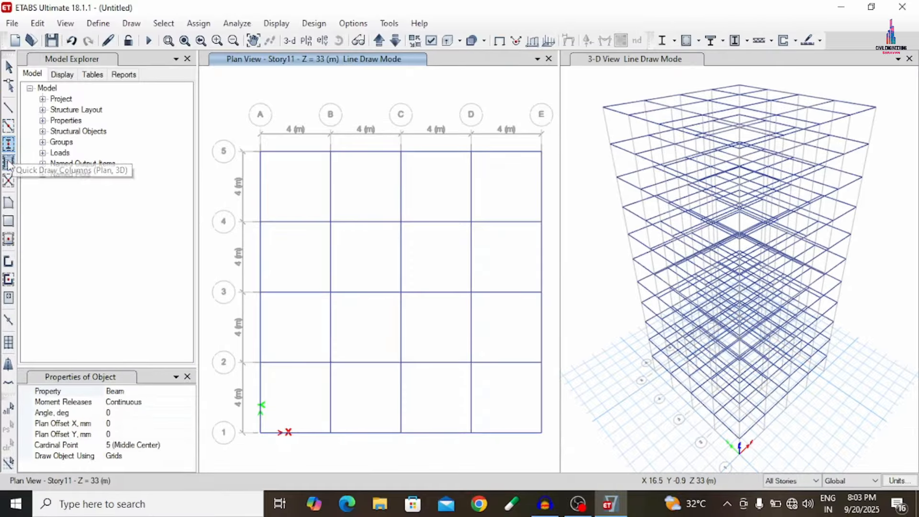
pyautogui.click(189, 392)
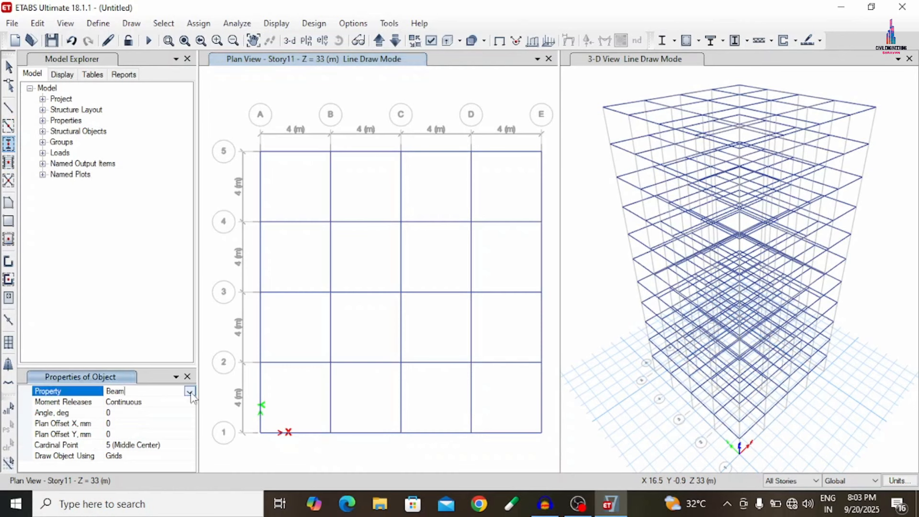
pyautogui.click(189, 392)
pyautogui.click(121, 412)
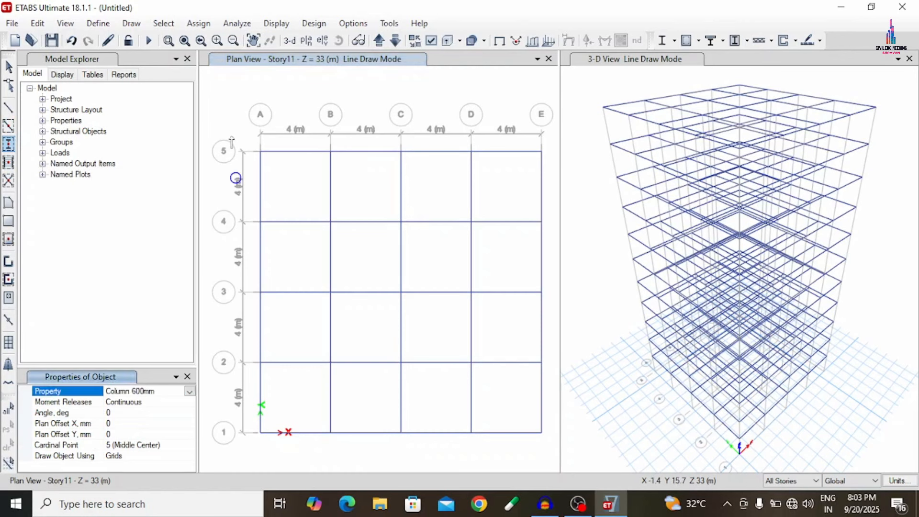
# - Try to place Column 600mm columns at the grid intersections of lines A and B with lines 3 to 5
pyautogui.moveTo(219, 93); pyautogui.dragTo(303, 240)
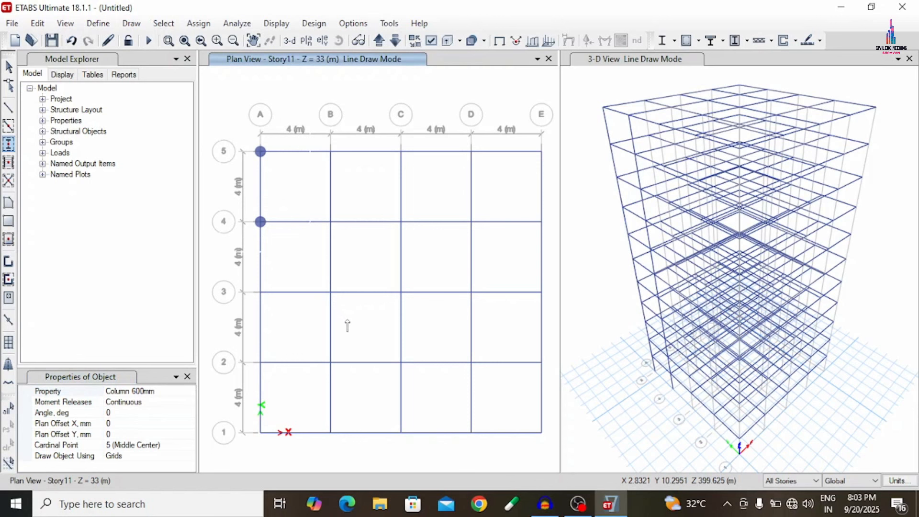
pyautogui.click(331, 292)
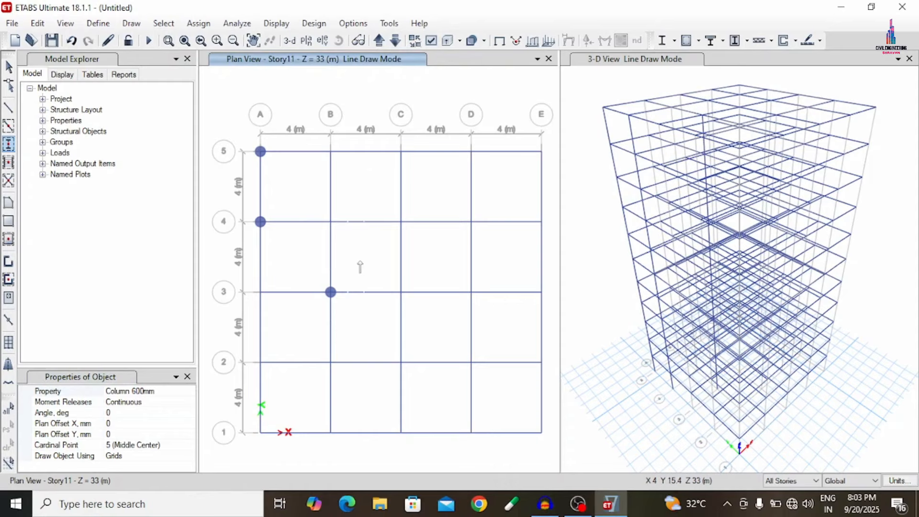
pyautogui.moveTo(304, 98); pyautogui.dragTo(331, 161)
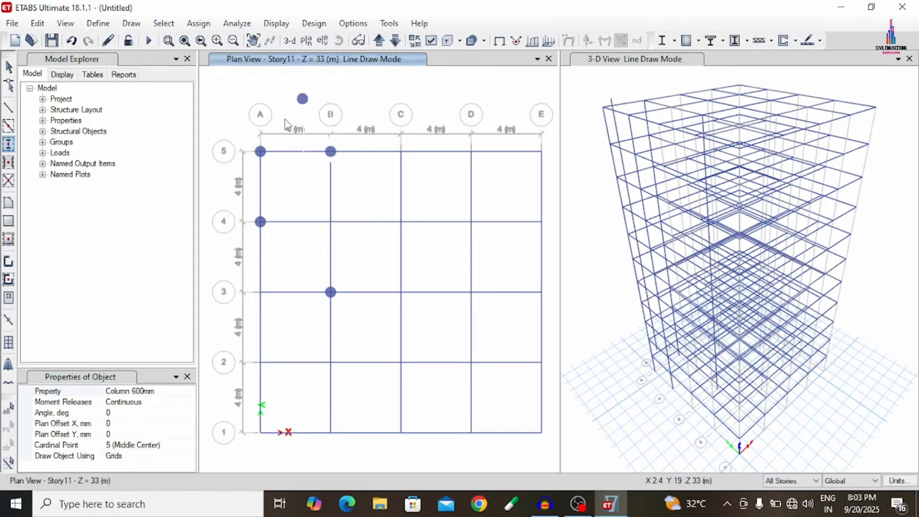
pyautogui.moveTo(302, 114); pyautogui.dragTo(360, 260)
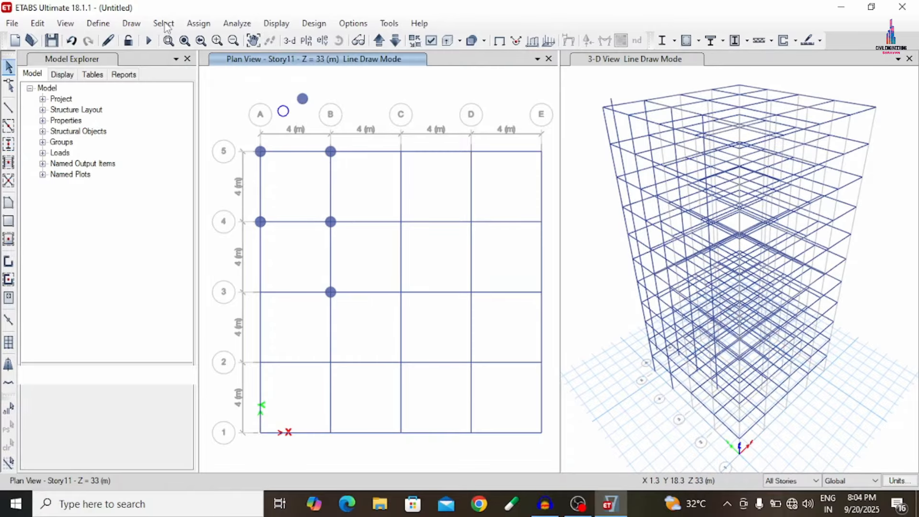
# - Select all frames that use the Column 600mm section property and delete them
pyautogui.press('Escape')
pyautogui.click(164, 23)
pyautogui.moveTo(192, 39)
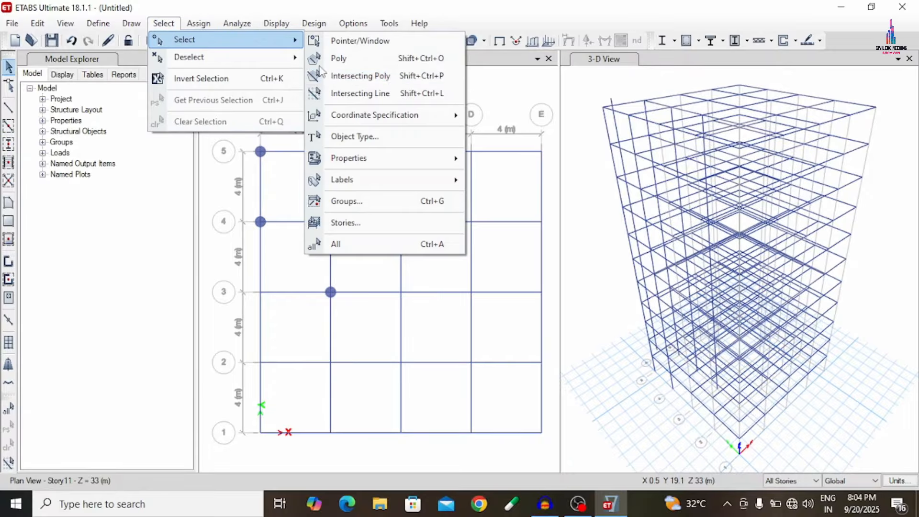
pyautogui.moveTo(360, 159)
pyautogui.click(501, 187)
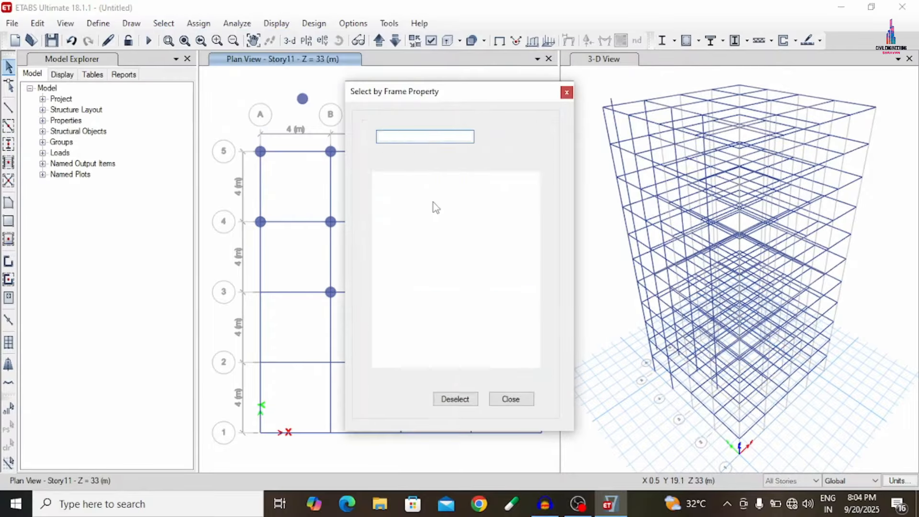
pyautogui.click(397, 185)
pyautogui.click(398, 399)
pyautogui.click(524, 398)
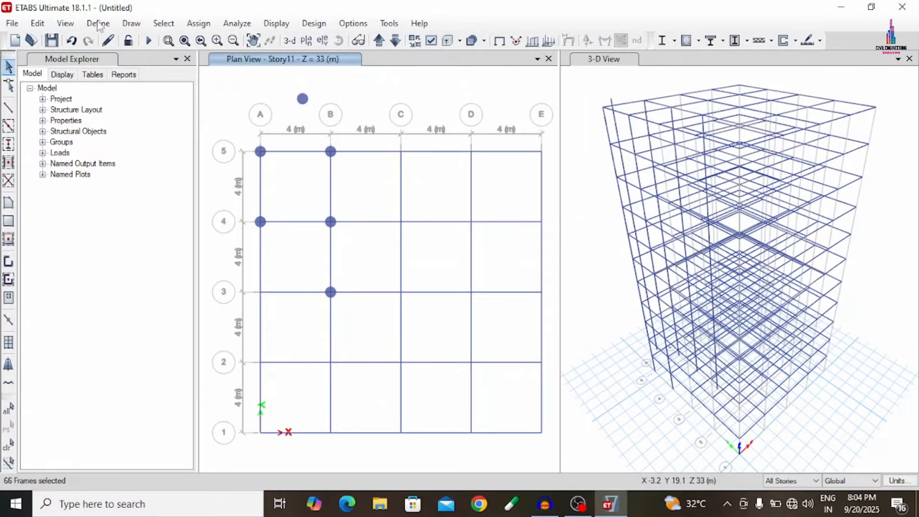
pyautogui.click(38, 23)
pyautogui.click(80, 127)
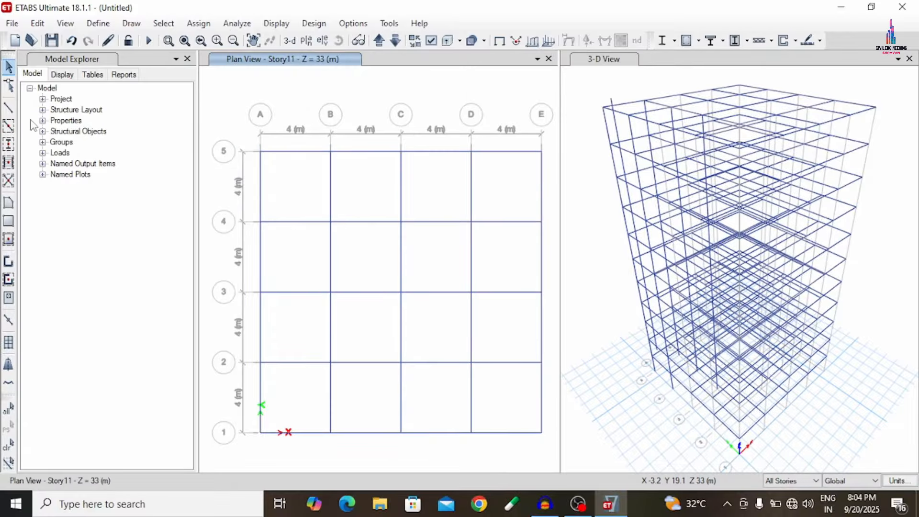
# - Quick draw Column 600mm columns at every grid intersection from A to E and 1 to 5 on all stories
pyautogui.click(8, 144)
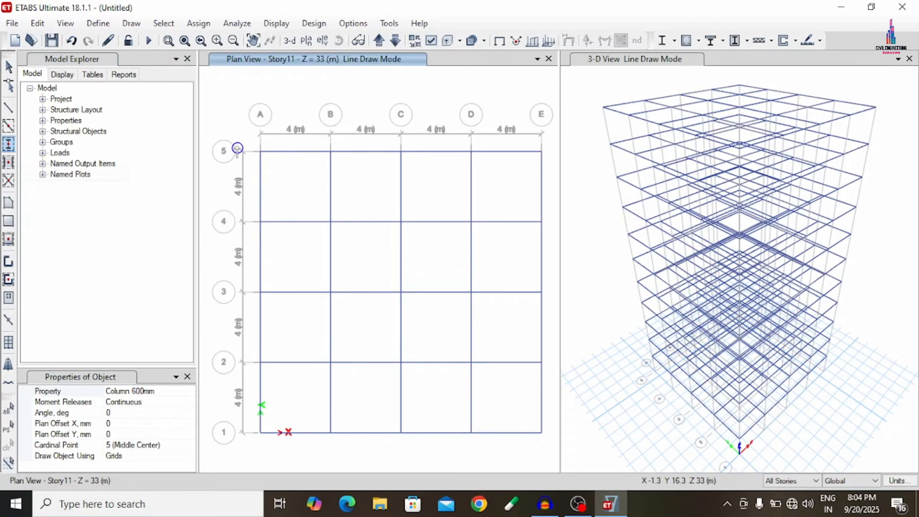
pyautogui.moveTo(248, 126); pyautogui.dragTo(351, 261)
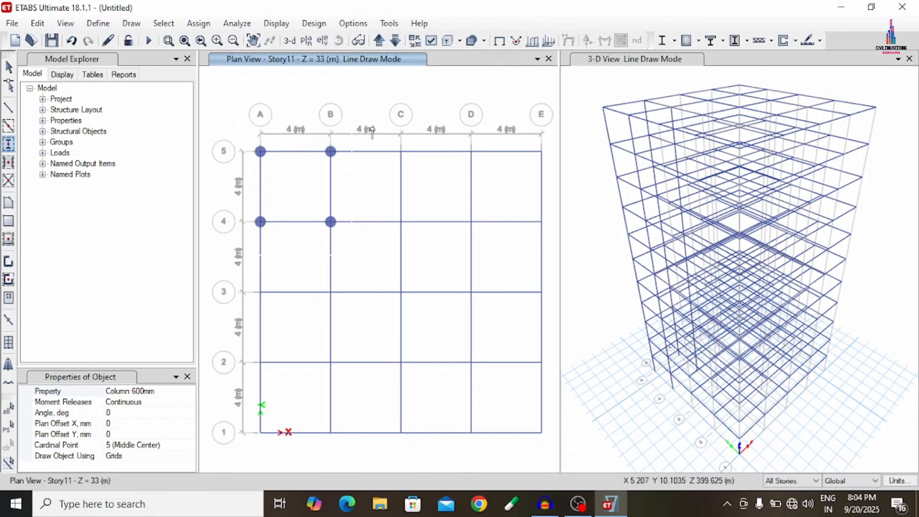
pyautogui.moveTo(372, 127); pyautogui.dragTo(485, 237)
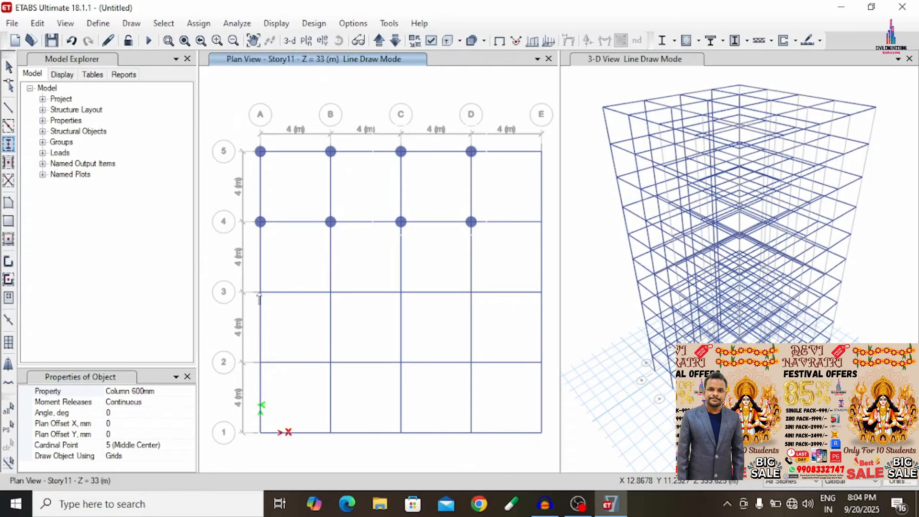
pyautogui.moveTo(245, 273); pyautogui.dragTo(482, 443)
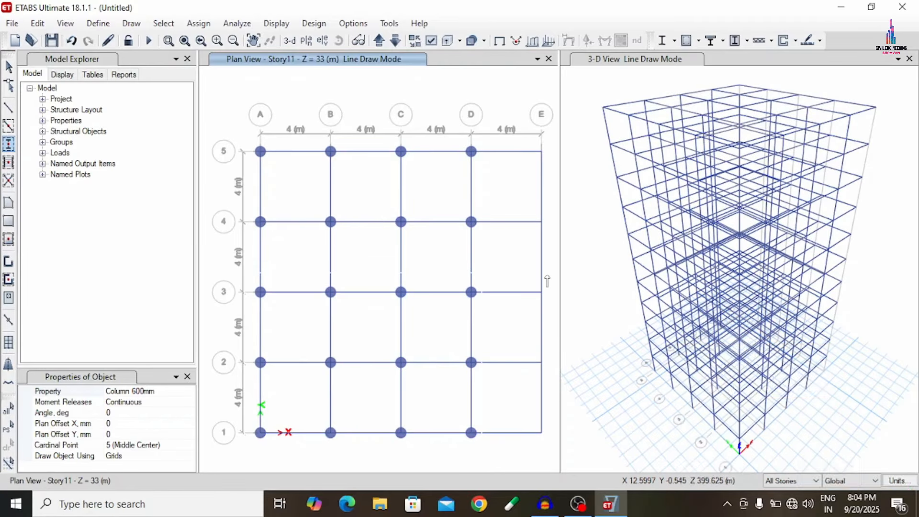
pyautogui.moveTo(526, 114); pyautogui.dragTo(548, 454)
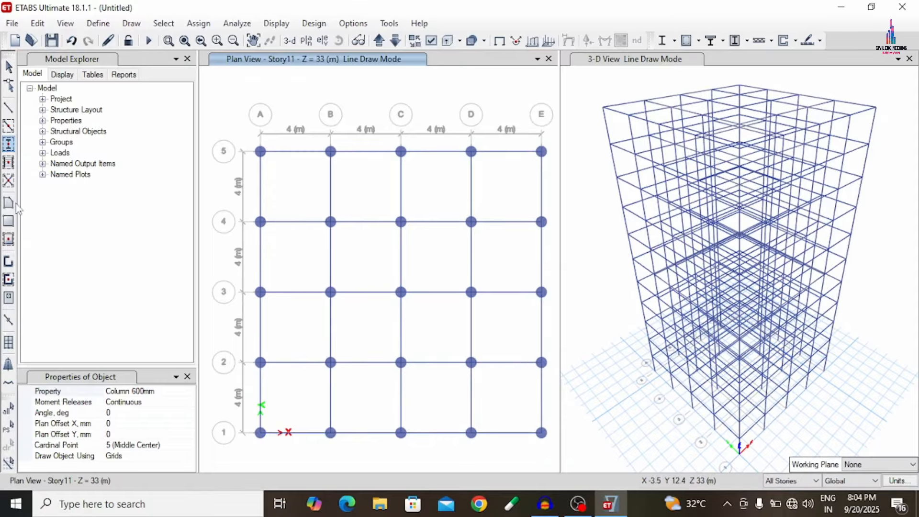
# - Quick draw Slab150 floors over all grid bays in the plan on all stories
pyautogui.click(8, 239)
pyautogui.click(9, 239)
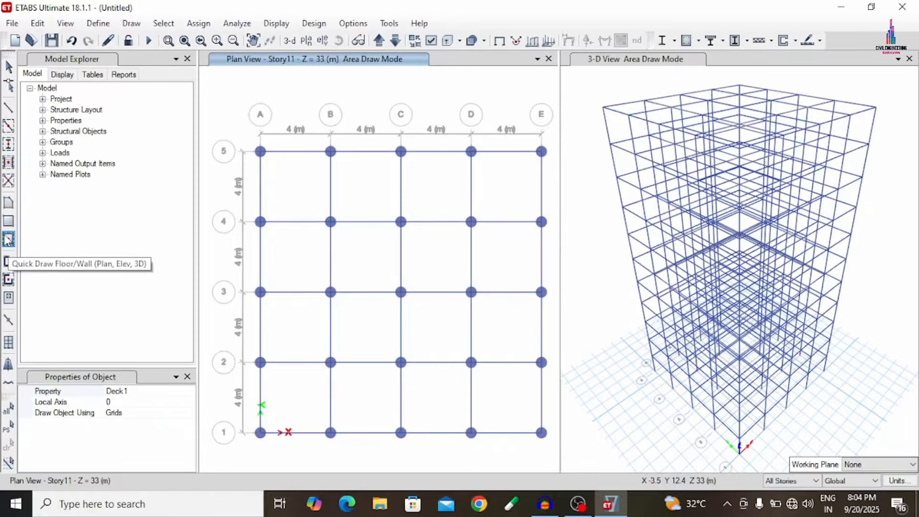
pyautogui.click(189, 393)
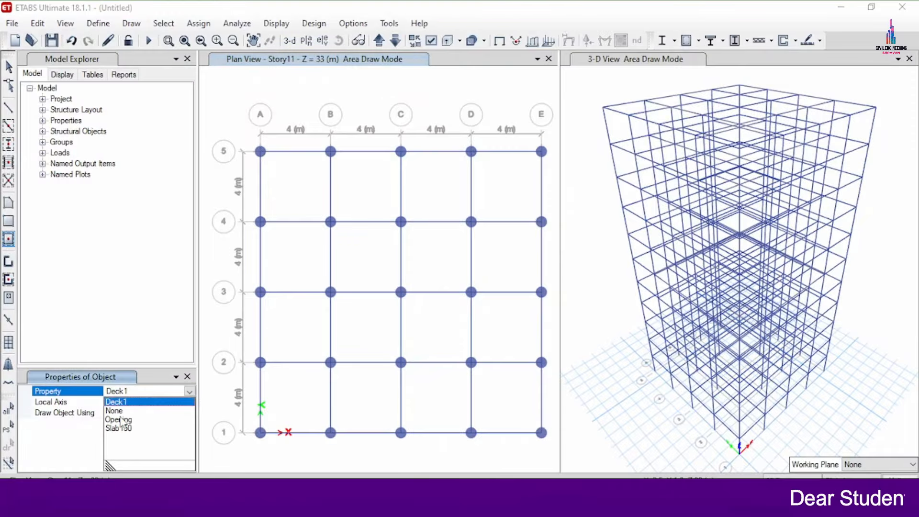
pyautogui.click(118, 434)
pyautogui.moveTo(222, 97); pyautogui.dragTo(556, 455)
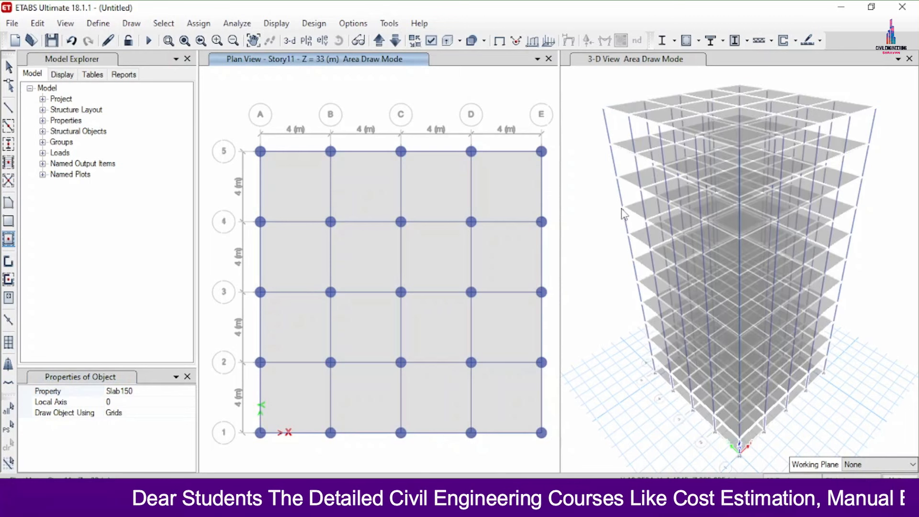
pyautogui.press('Escape')
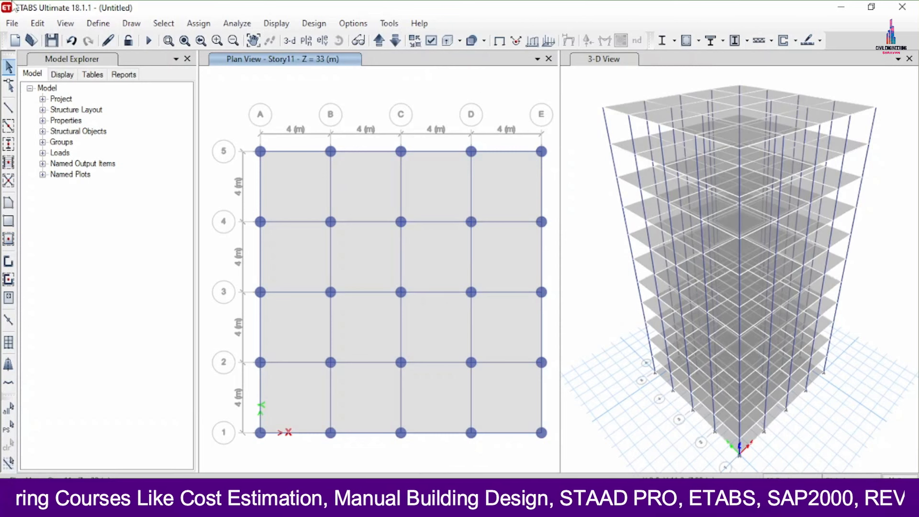
# - Select all objects on the Base story and delete them
pyautogui.click(164, 23)
pyautogui.moveTo(187, 39)
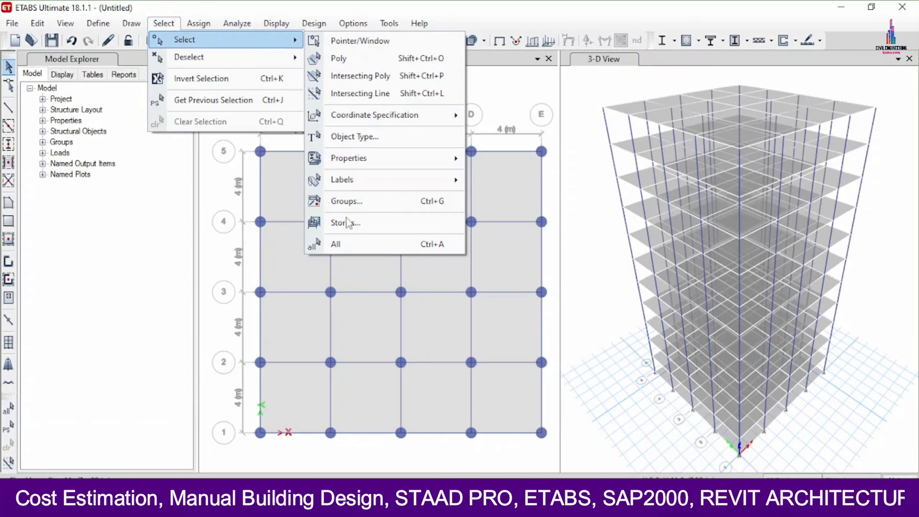
pyautogui.click(356, 222)
pyautogui.click(403, 242)
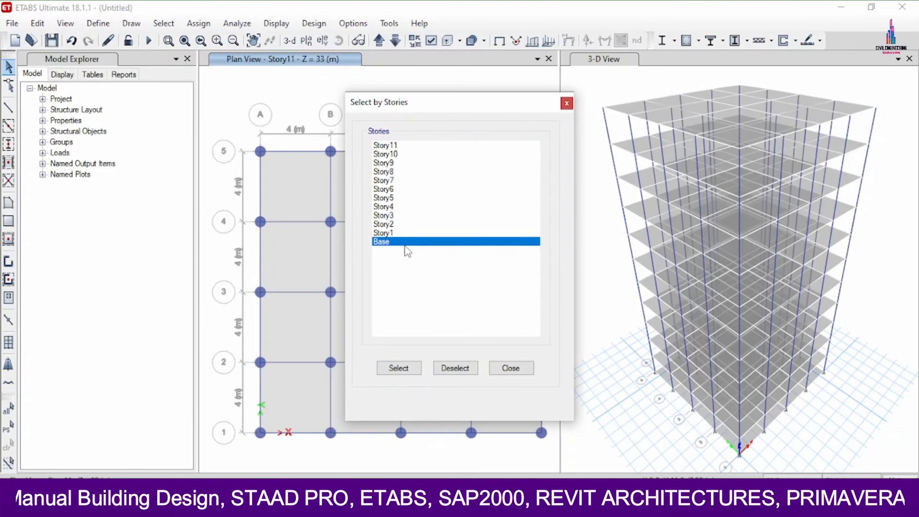
pyautogui.click(401, 368)
pyautogui.click(510, 368)
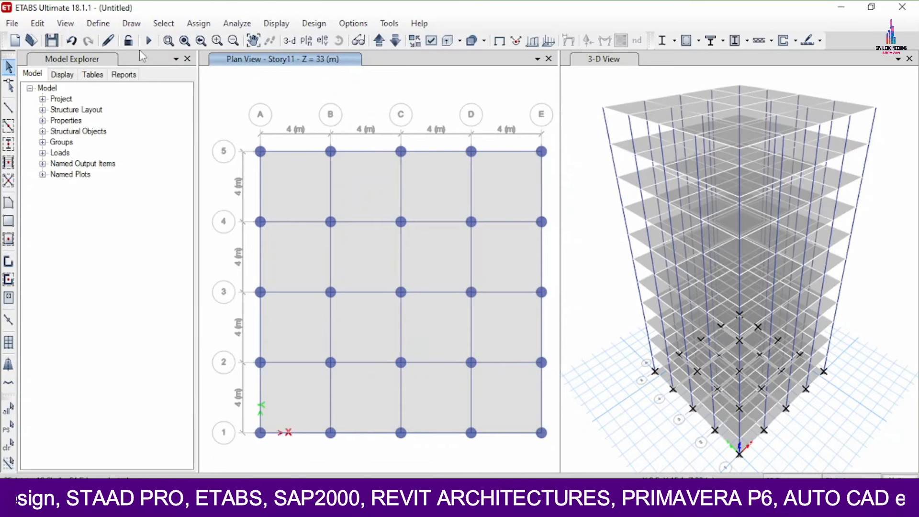
pyautogui.click(38, 24)
pyautogui.click(60, 131)
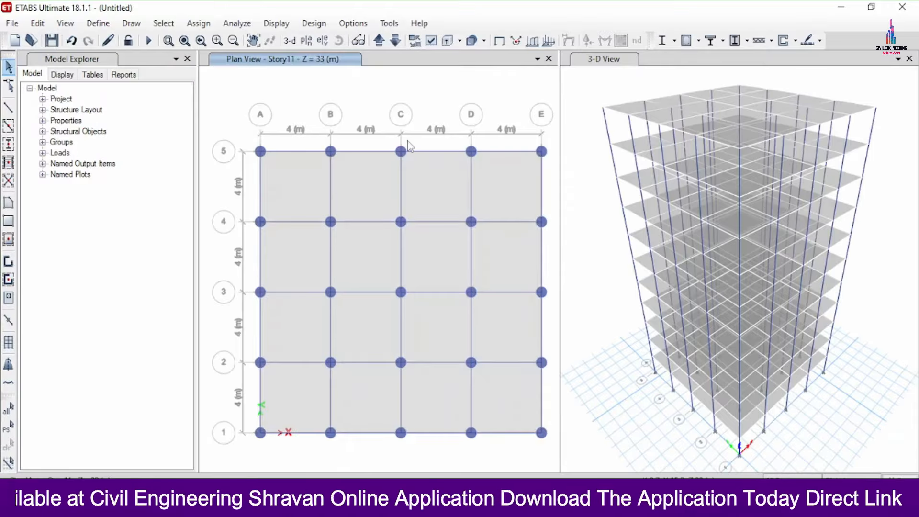
# - Open the story data for editing and rename Story1 as G
pyautogui.rightClick(390, 88)
pyautogui.click(426, 94)
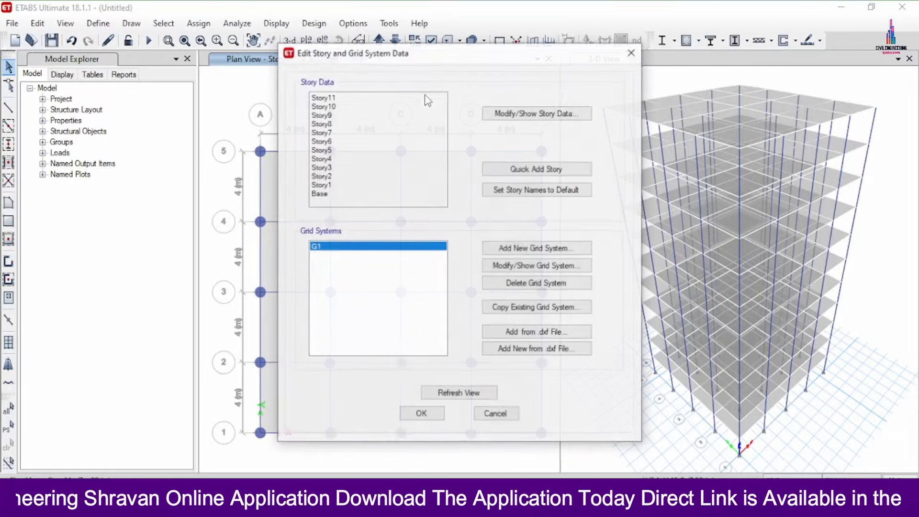
pyautogui.click(536, 114)
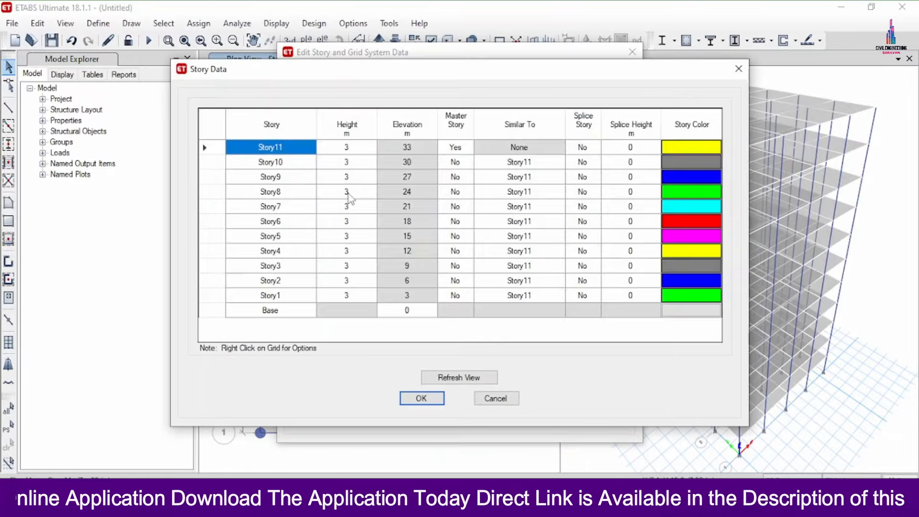
pyautogui.click(281, 295)
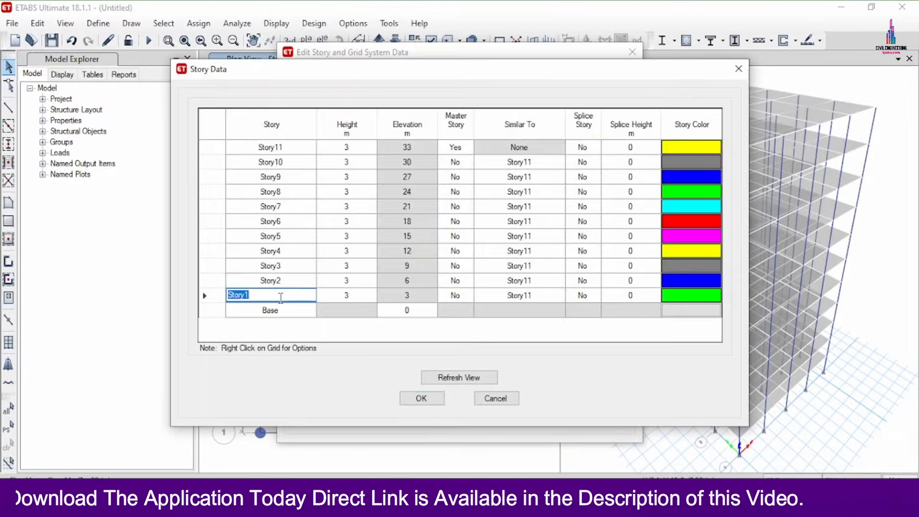
pyautogui.write('G')
# - Rename Story2 through Story6 as 1, 2, 3, 4 and 5 in ascending order
pyautogui.click(289, 281)
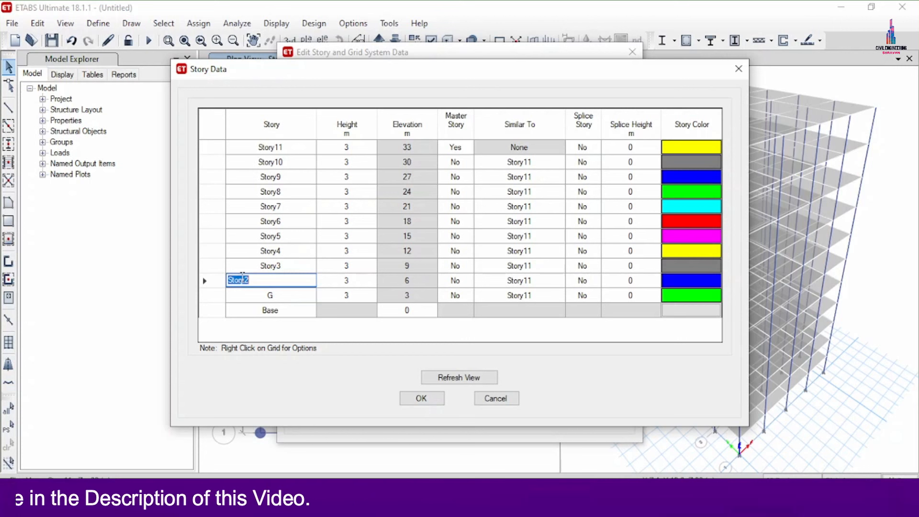
pyautogui.write('1')
pyautogui.press('Up')
pyautogui.write('2')
pyautogui.press('Up')
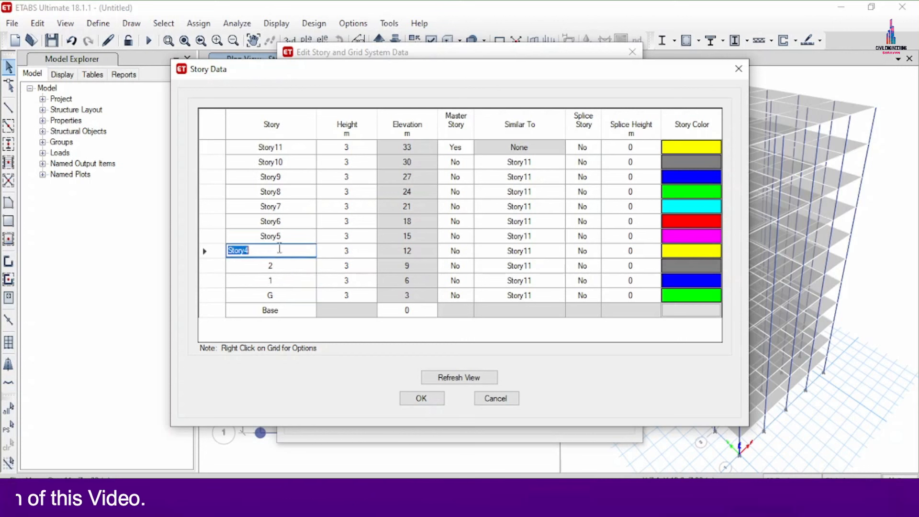
pyautogui.write('3')
pyautogui.press('Up')
# - Rename Story7 through Story11 as 6, 7, 8, 9 and 10, and apply the story data changes
pyautogui.press('Up')
pyautogui.write('5')
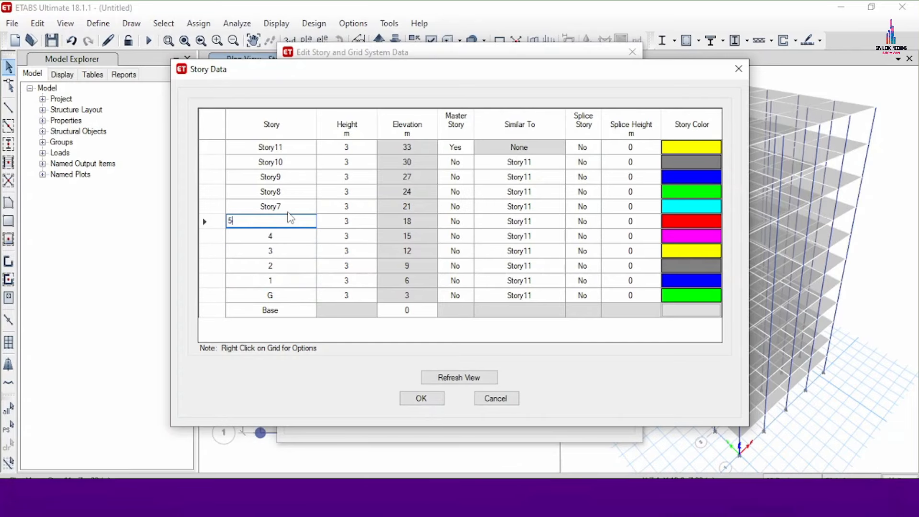
pyautogui.press('Up')
pyautogui.write('6')
pyautogui.press('Up')
pyautogui.write('7')
pyautogui.press('Up')
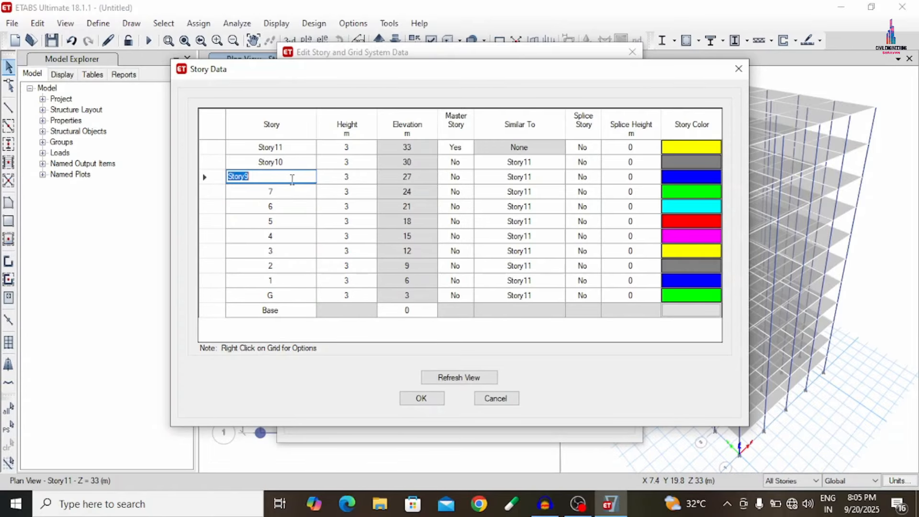
pyautogui.write('8')
pyautogui.press('Up')
pyautogui.write('9')
pyautogui.press('Up')
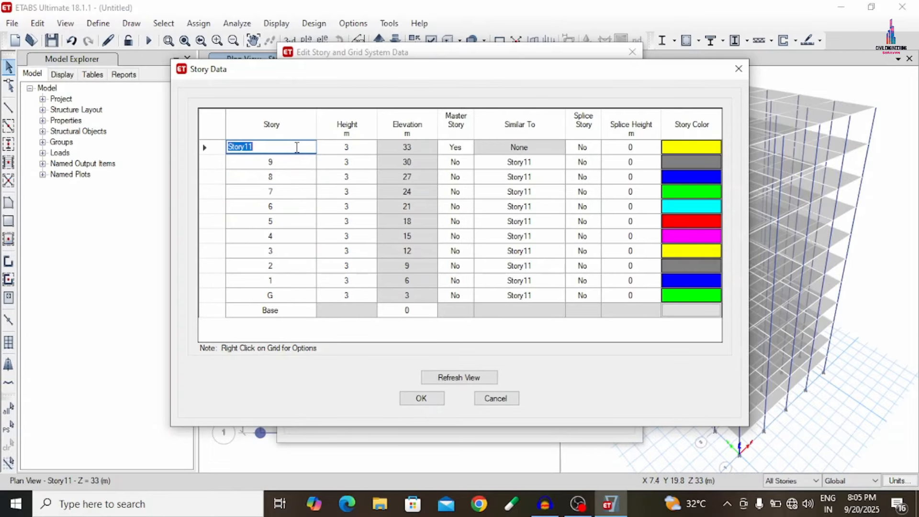
pyautogui.write('10')
pyautogui.click(411, 398)
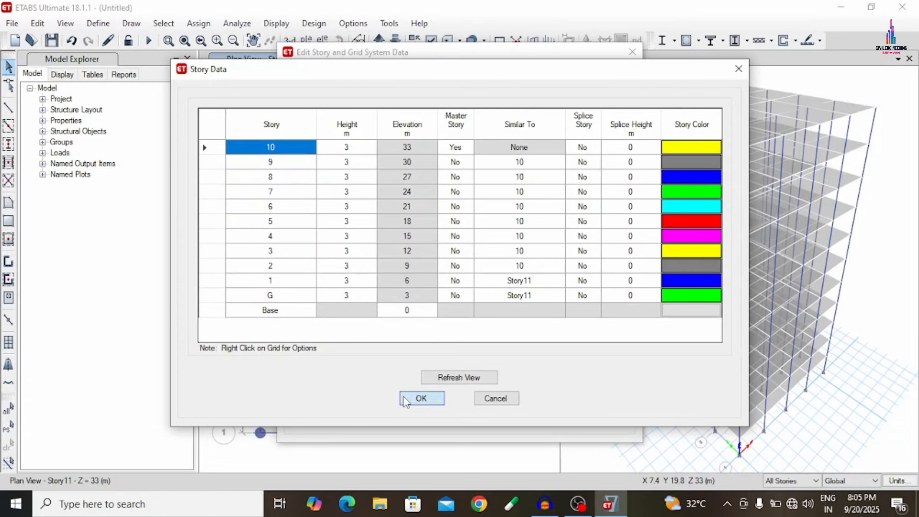
pyautogui.click(408, 417)
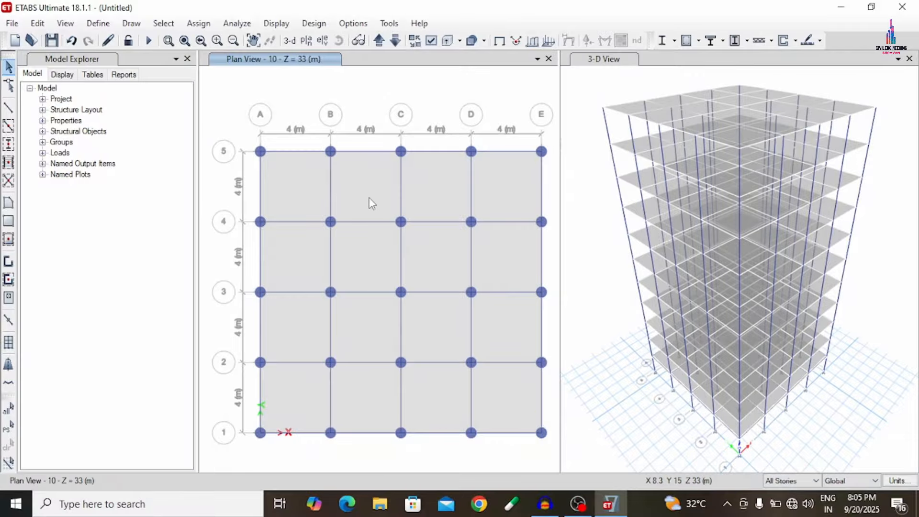
# - Add seismic load patterns EQX and EQY with self-weight multiplier 0 and auto lateral load IS 1893:2016
pyautogui.click(98, 25)
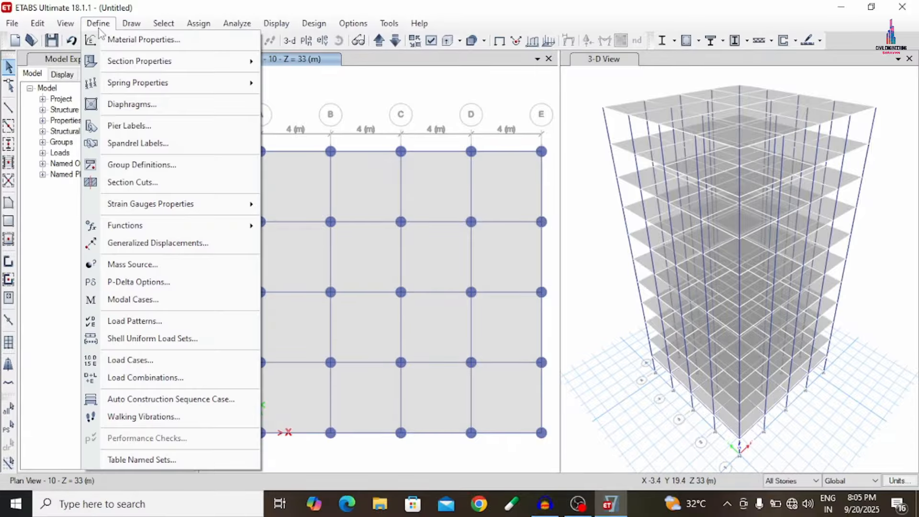
pyautogui.click(139, 322)
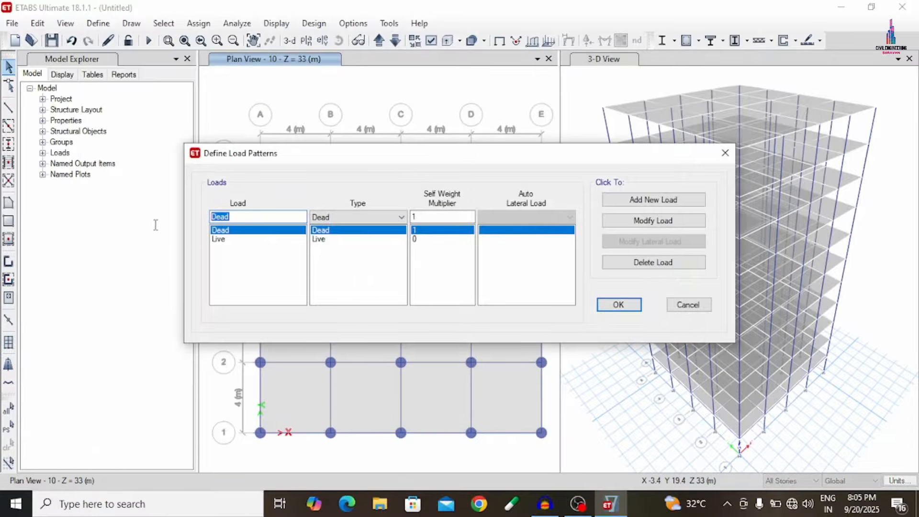
pyautogui.write('EQX')
pyautogui.click(347, 217)
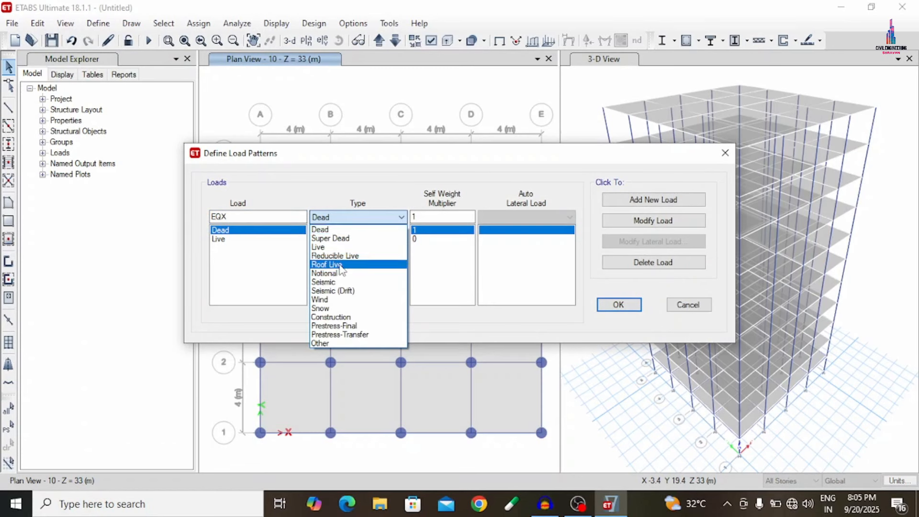
pyautogui.click(335, 283)
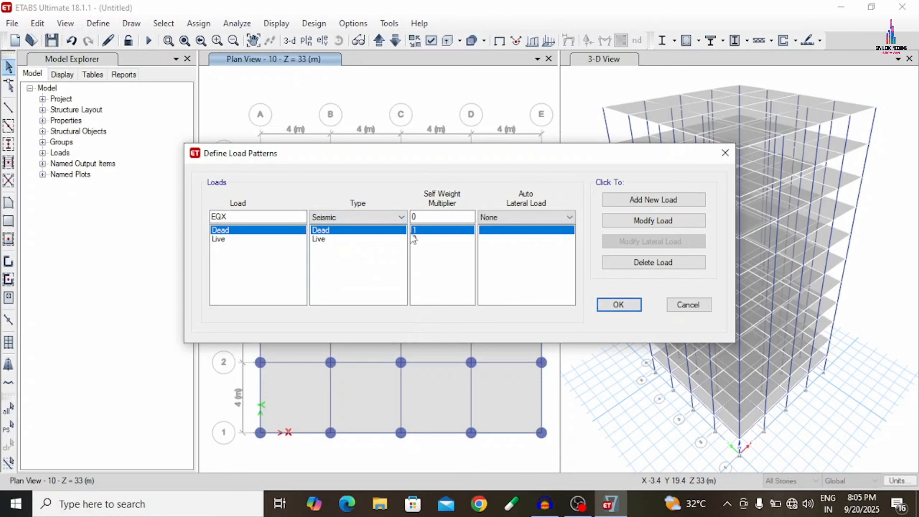
pyautogui.click(523, 222)
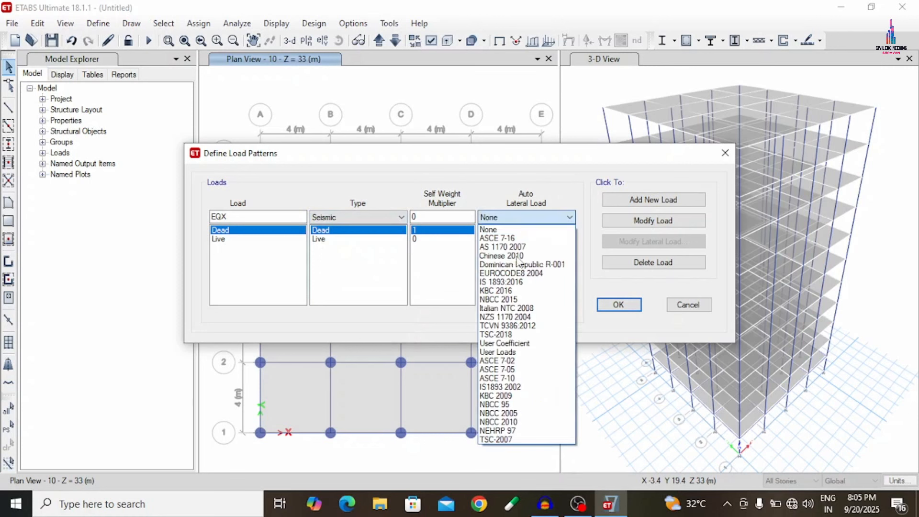
pyautogui.click(511, 286)
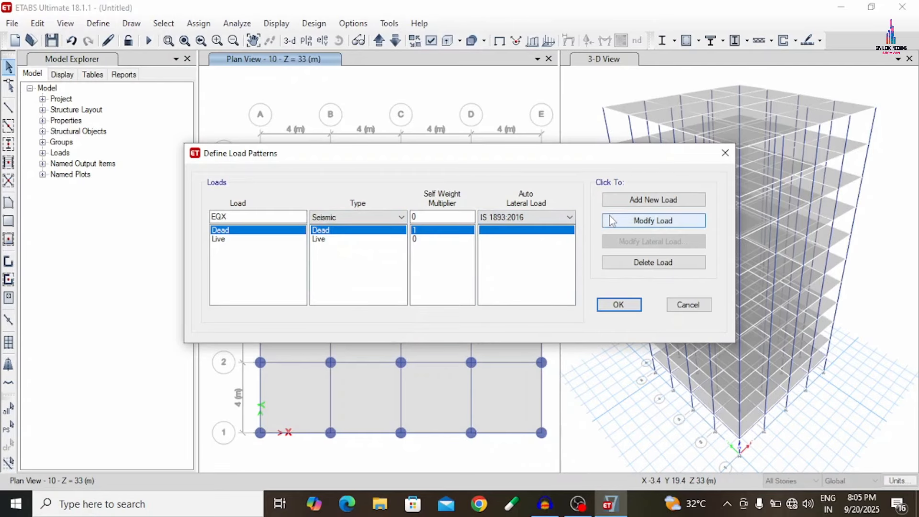
pyautogui.click(660, 203)
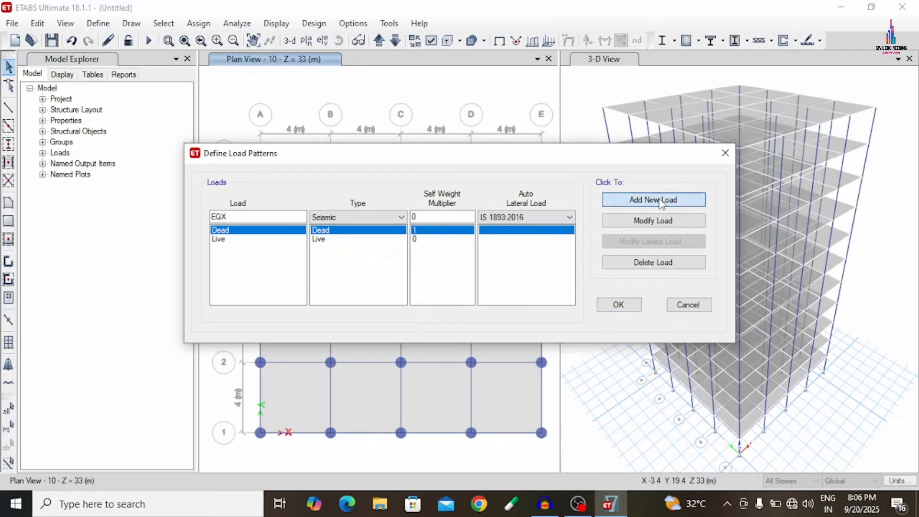
pyautogui.click(258, 216)
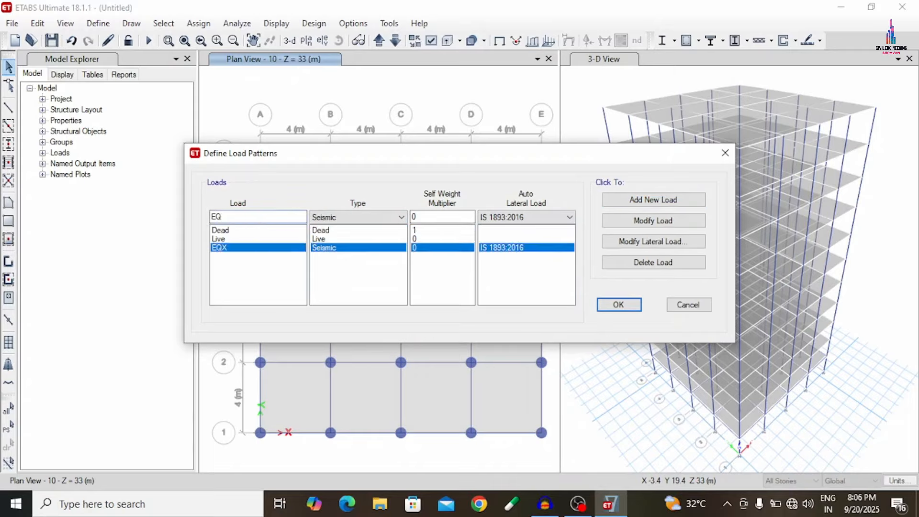
pyautogui.click(641, 199)
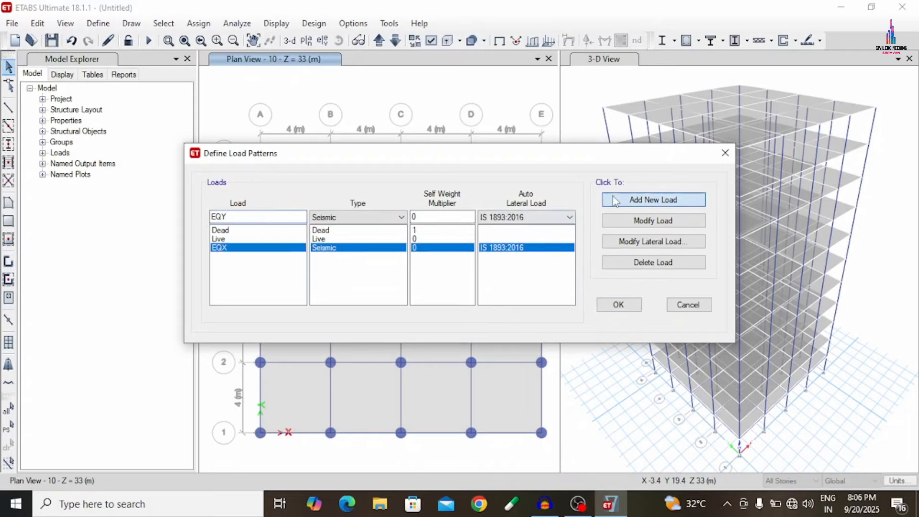
# - Add a load pattern WX of type Wind with auto lateral load Indian IS 875:2015
pyautogui.moveTo(230, 215); pyautogui.dragTo(146, 214)
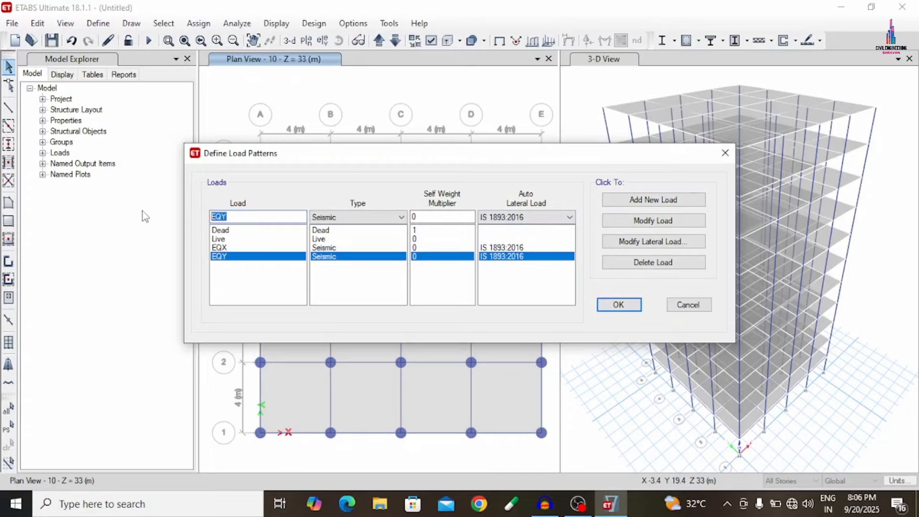
pyautogui.write('WX')
pyautogui.click(326, 218)
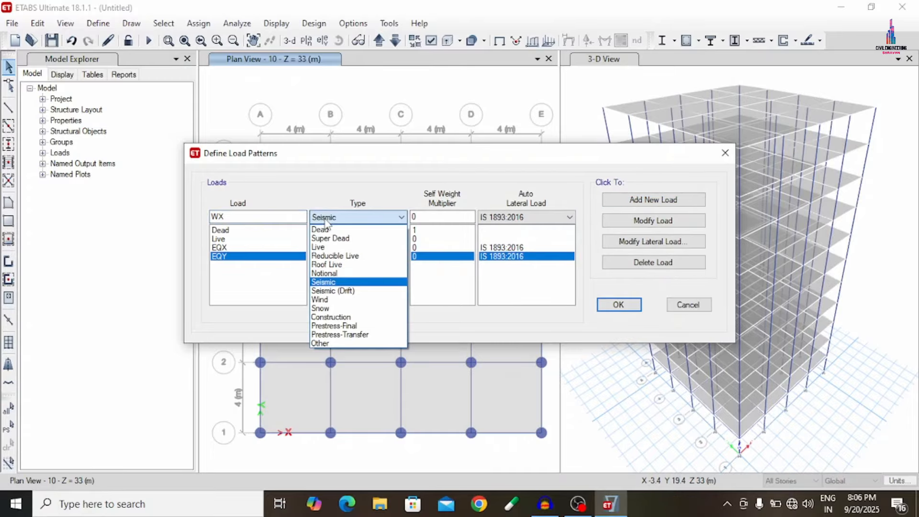
pyautogui.press('w')
pyautogui.click(329, 215)
pyautogui.click(498, 221)
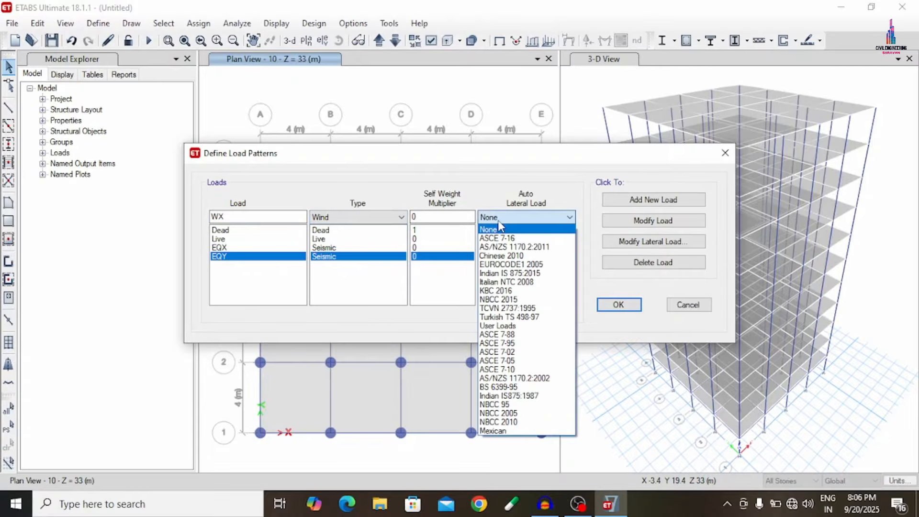
pyautogui.click(507, 273)
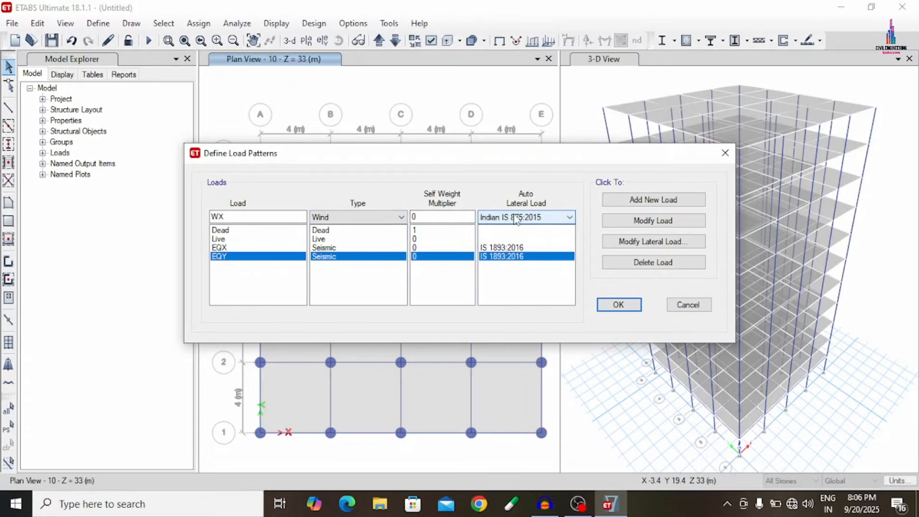
pyautogui.click(641, 200)
# - Add a second wind load pattern named WY with the same Indian IS 875:2015 lateral load
pyautogui.click(257, 215)
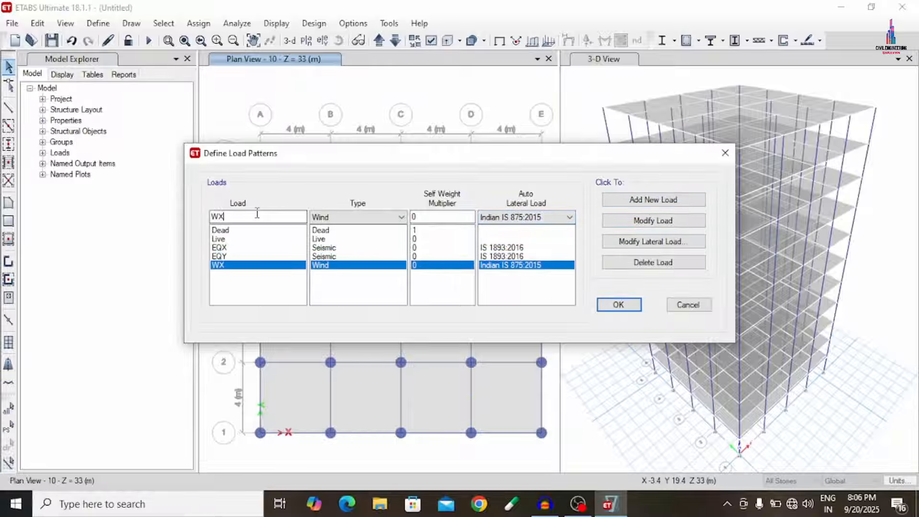
pyautogui.press('BackSpace')
pyautogui.write('Y')
pyautogui.click(642, 201)
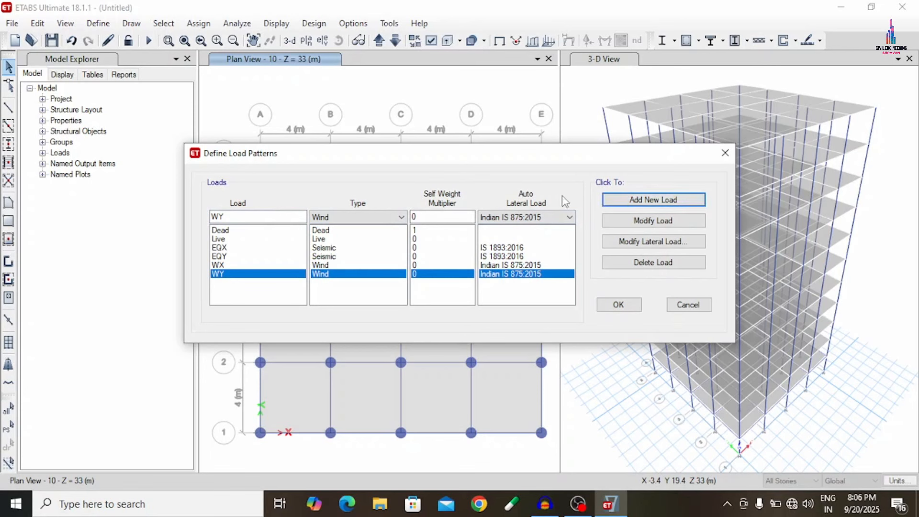
# - Open the EQX lateral load settings and leave only the X Dir direction enabled, without eccentricities
pyautogui.click(522, 256)
pyautogui.press('Up')
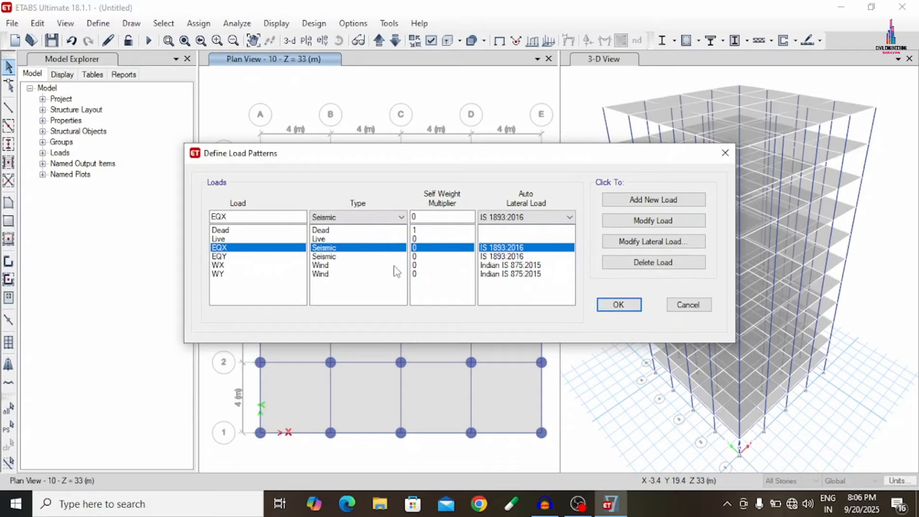
pyautogui.click(609, 245)
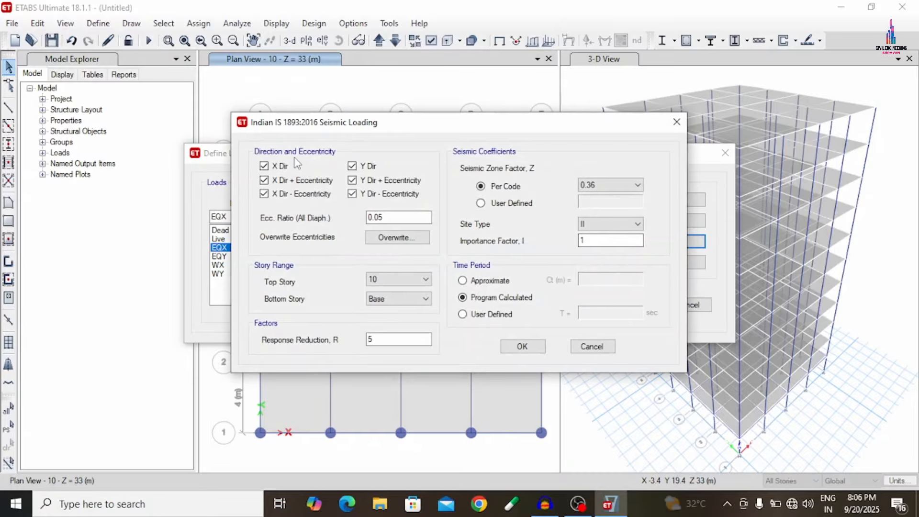
pyautogui.click(264, 180)
pyautogui.click(273, 195)
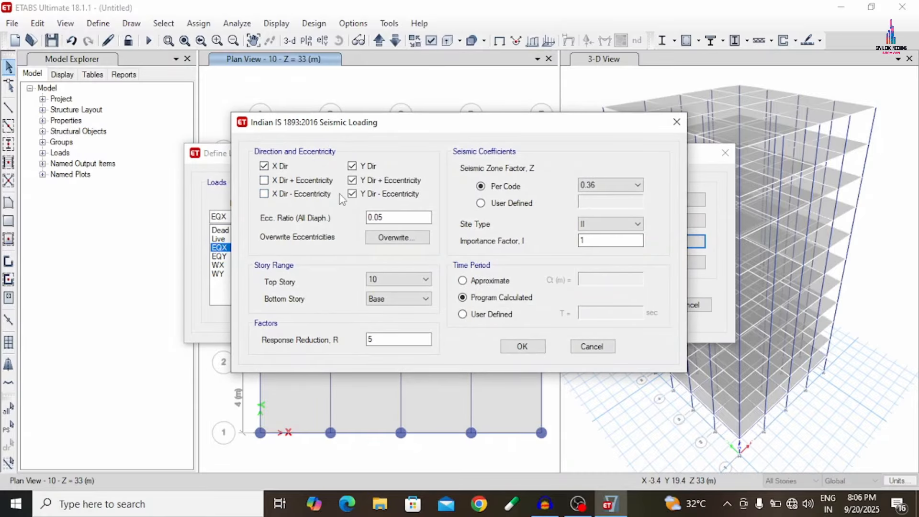
pyautogui.click(353, 193)
pyautogui.click(353, 180)
pyautogui.click(356, 166)
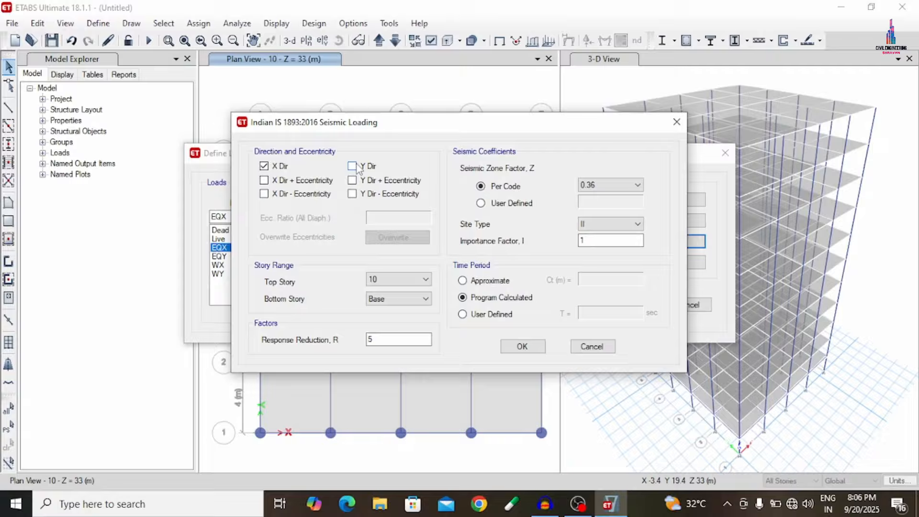
# - Keep zone factor 0.36, site type II and response reduction 5 for EQX, and accept its seismic loading
pyautogui.click(611, 185)
pyautogui.click(611, 185)
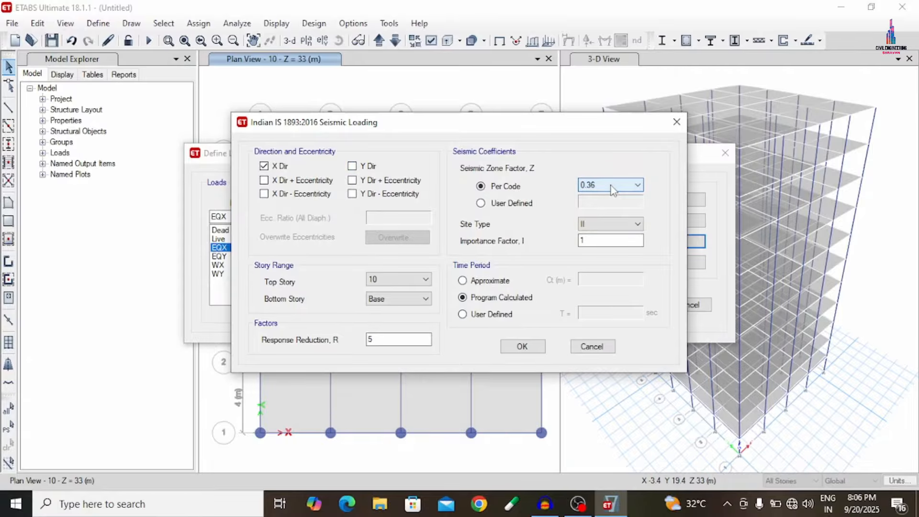
pyautogui.click(600, 224)
pyautogui.click(600, 224)
pyautogui.click(377, 340)
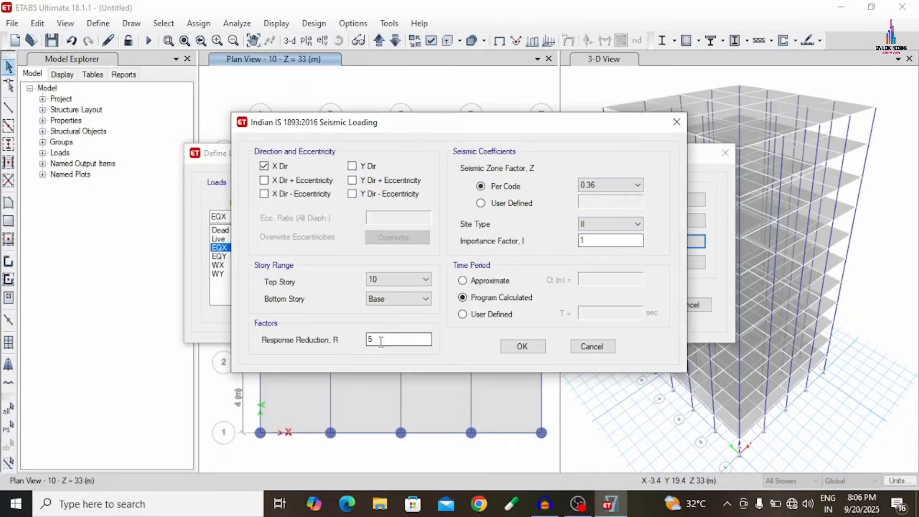
pyautogui.moveTo(381, 339); pyautogui.dragTo(358, 343)
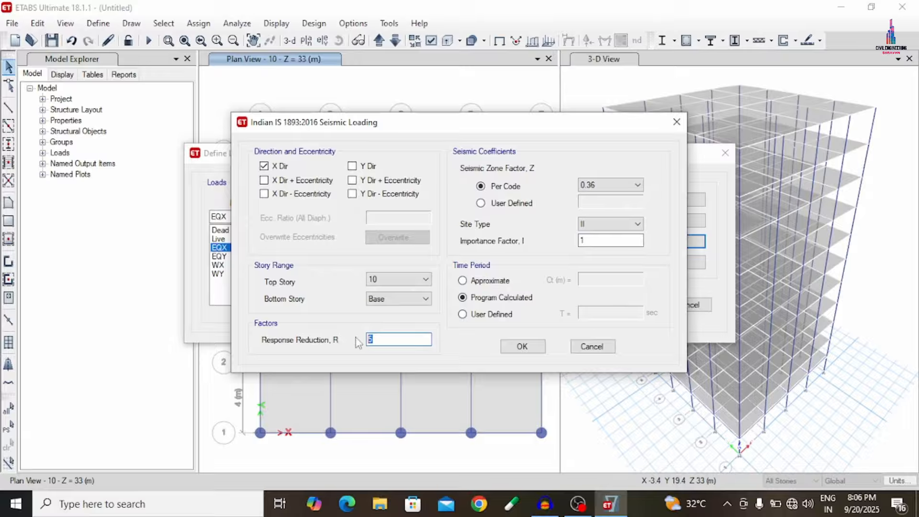
pyautogui.click(522, 347)
# - Limit the EQY lateral load to Y Dir only, without eccentricities, and accept its seismic loading
pyautogui.click(440, 257)
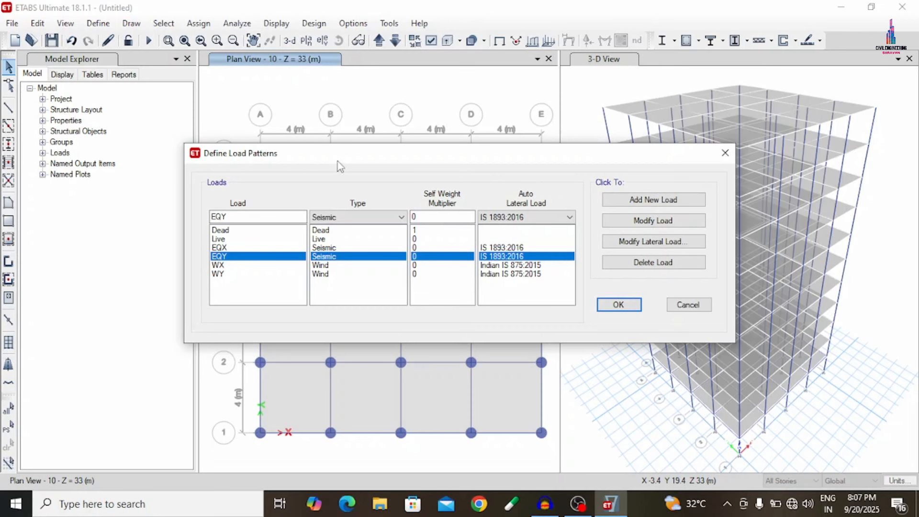
pyautogui.click(606, 241)
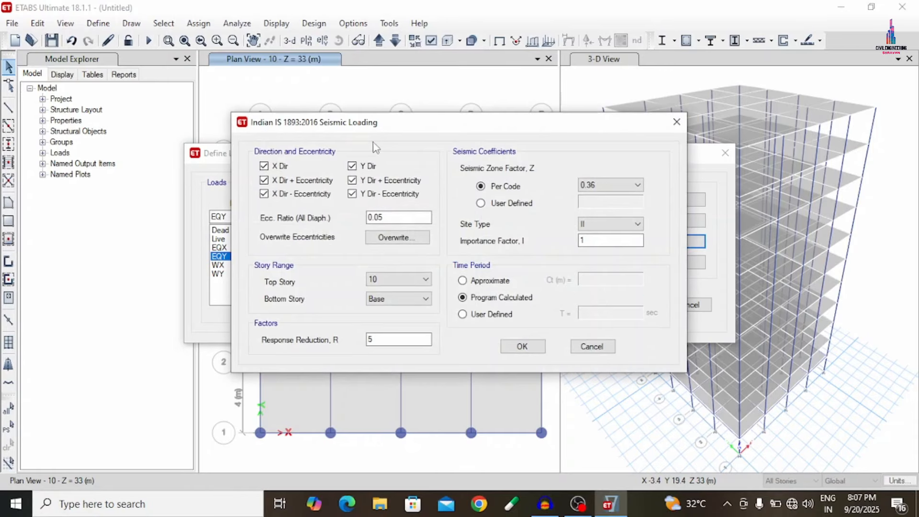
pyautogui.click(290, 172)
pyautogui.click(290, 180)
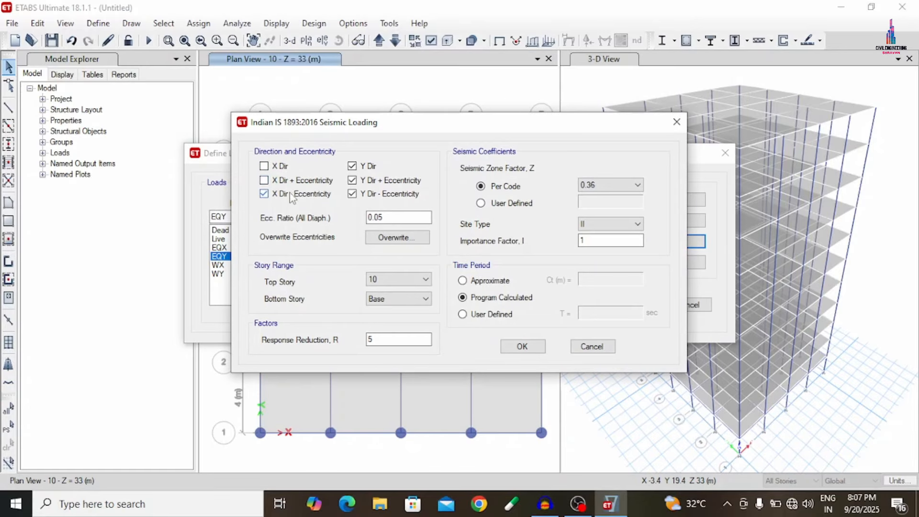
pyautogui.click(360, 184)
pyautogui.click(373, 194)
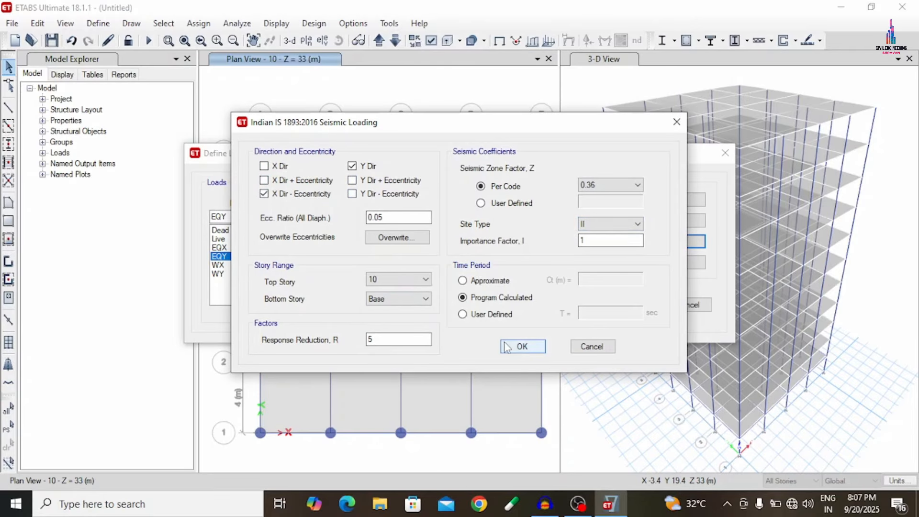
pyautogui.click(264, 194)
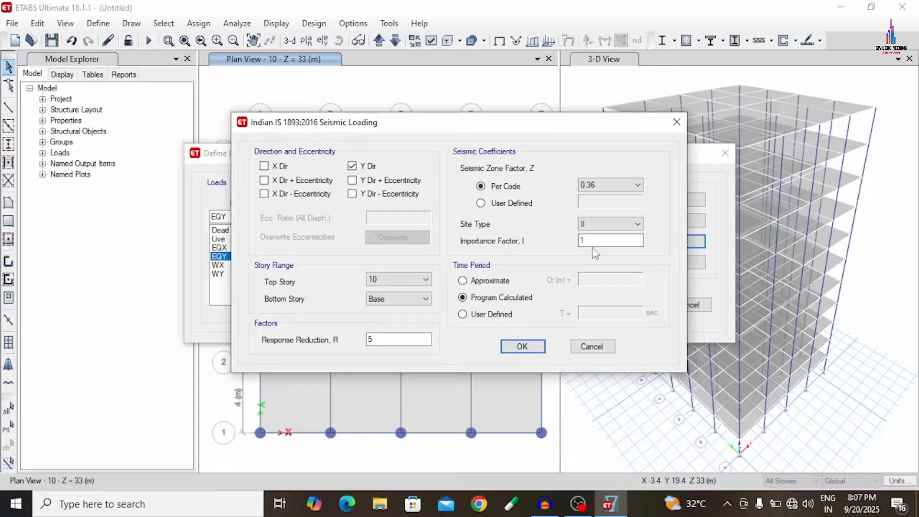
pyautogui.click(520, 346)
# - Set the WX wind coefficients to wind speed 39 m/s, terrain category 3, importance factor 1.15 and k1 factor 1
pyautogui.click(299, 265)
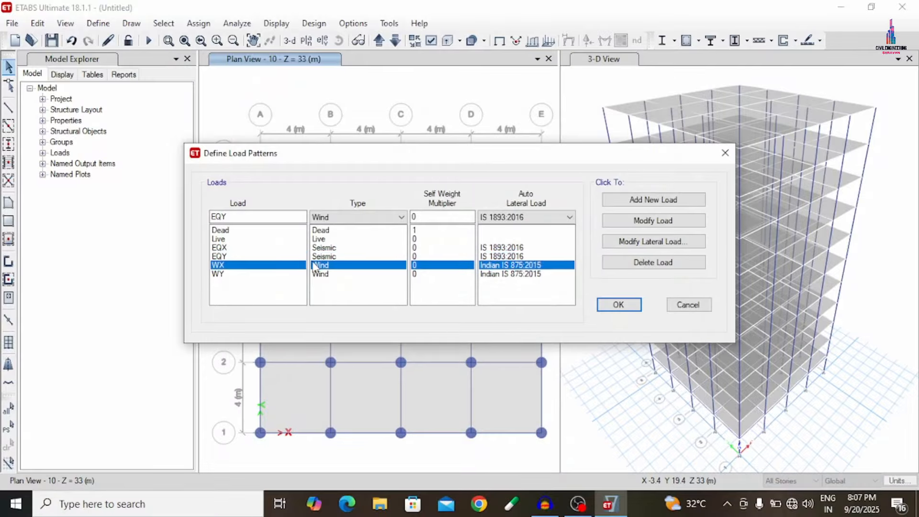
pyautogui.click(616, 243)
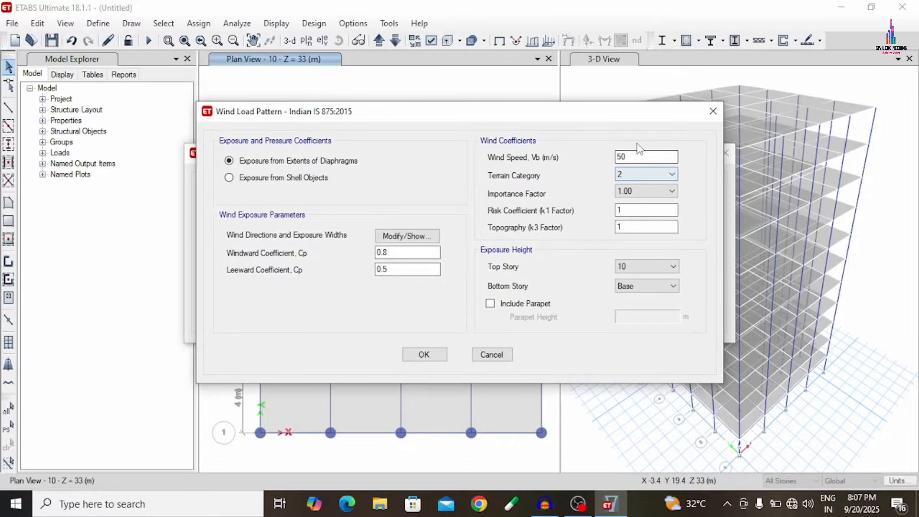
pyautogui.moveTo(636, 152); pyautogui.dragTo(560, 158)
pyautogui.write('39')
pyautogui.click(643, 176)
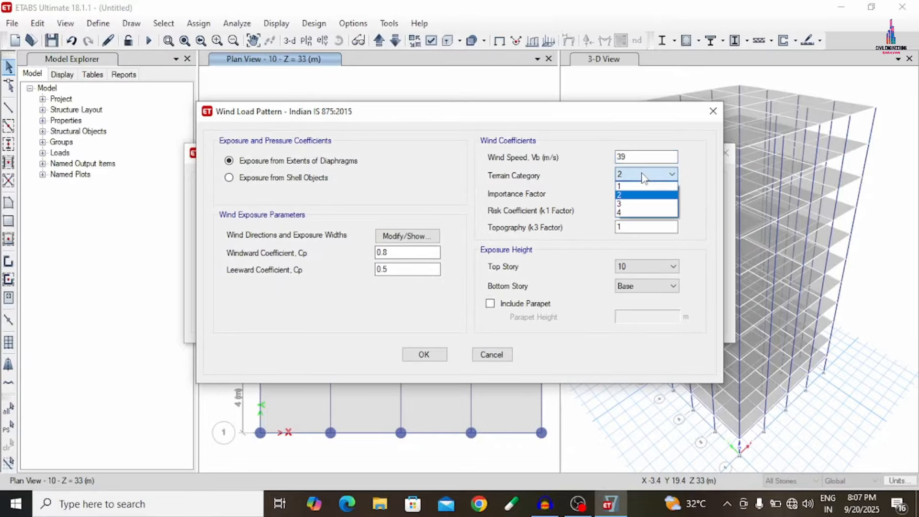
pyautogui.click(626, 204)
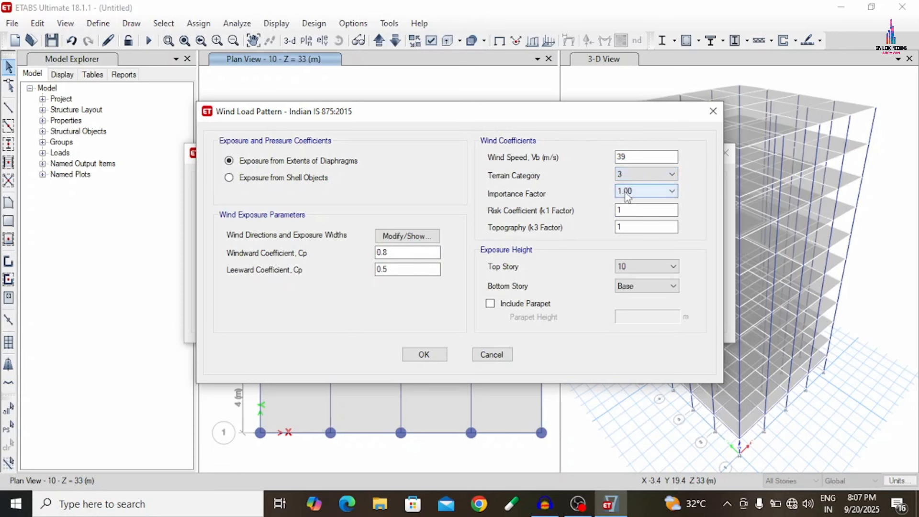
pyautogui.click(627, 197)
pyautogui.click(629, 207)
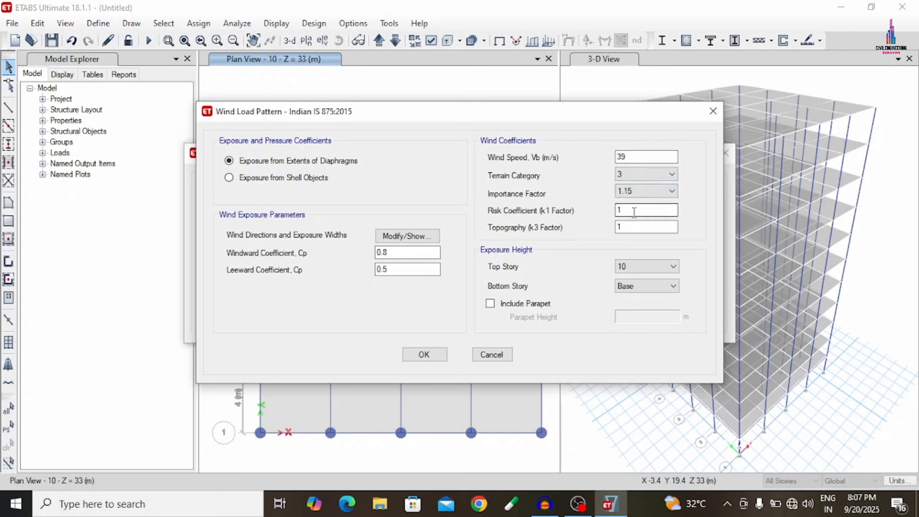
pyautogui.click(618, 210)
# - Set the WX windward coefficient to 0.86 and the wind direction angles to 0; 180, and accept the pattern
pyautogui.click(399, 253)
pyautogui.write('6')
pyautogui.click(402, 237)
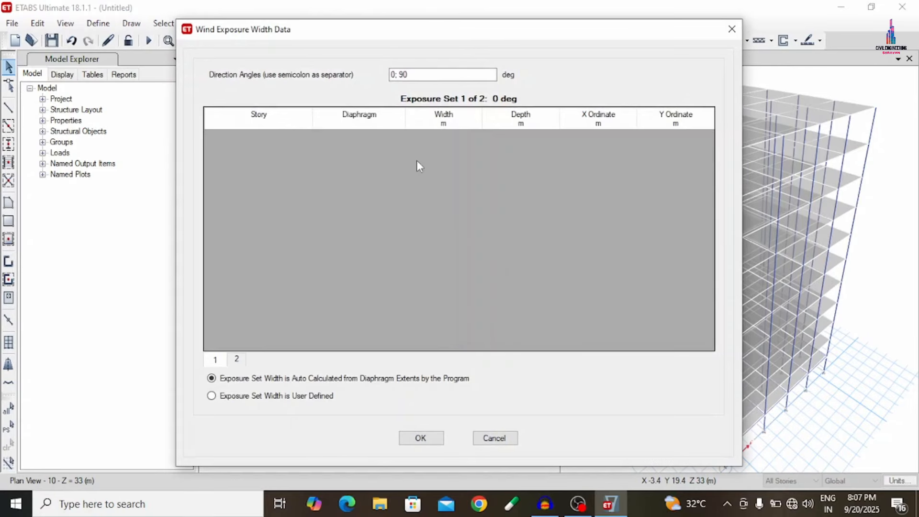
pyautogui.click(402, 75)
pyautogui.doubleClick(403, 76)
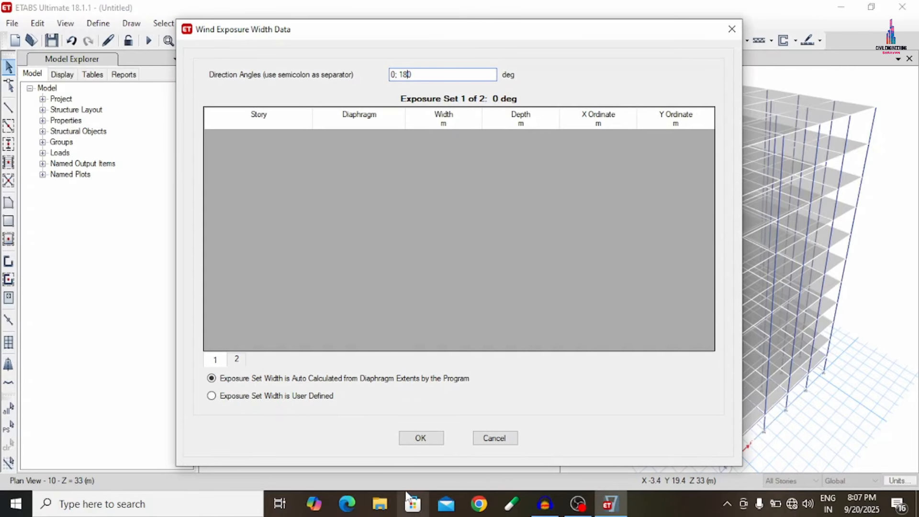
pyautogui.click(422, 440)
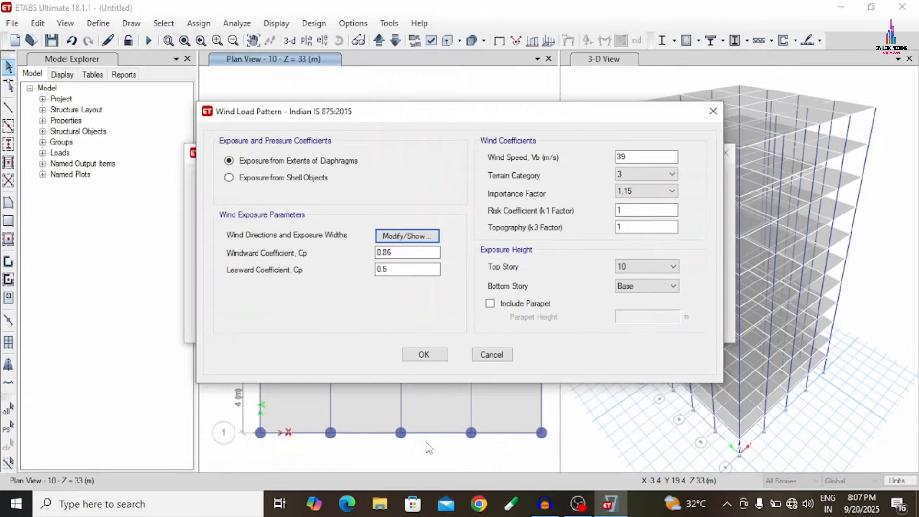
pyautogui.click(427, 354)
# - Modify the WY wind load, setting the wind speed to 39 m/s and the terrain category to 3
pyautogui.click(333, 276)
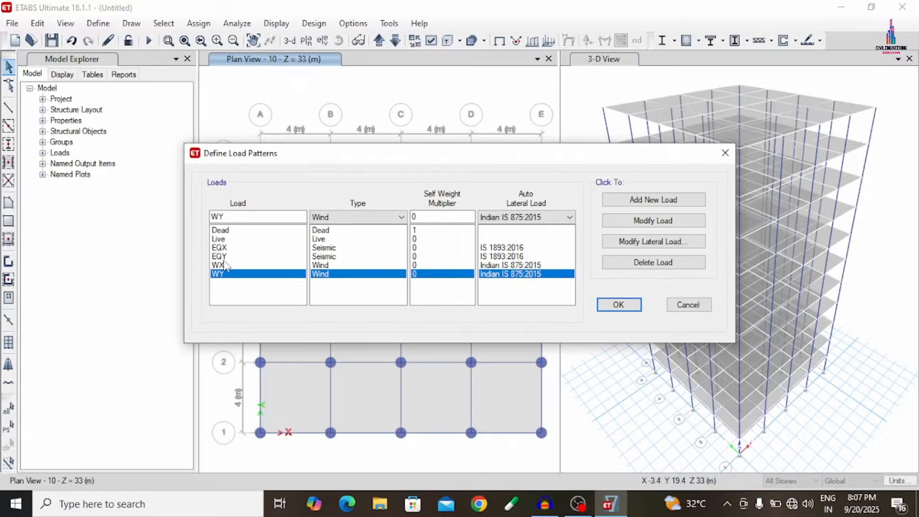
pyautogui.click(616, 244)
pyautogui.moveTo(626, 157); pyautogui.dragTo(576, 160)
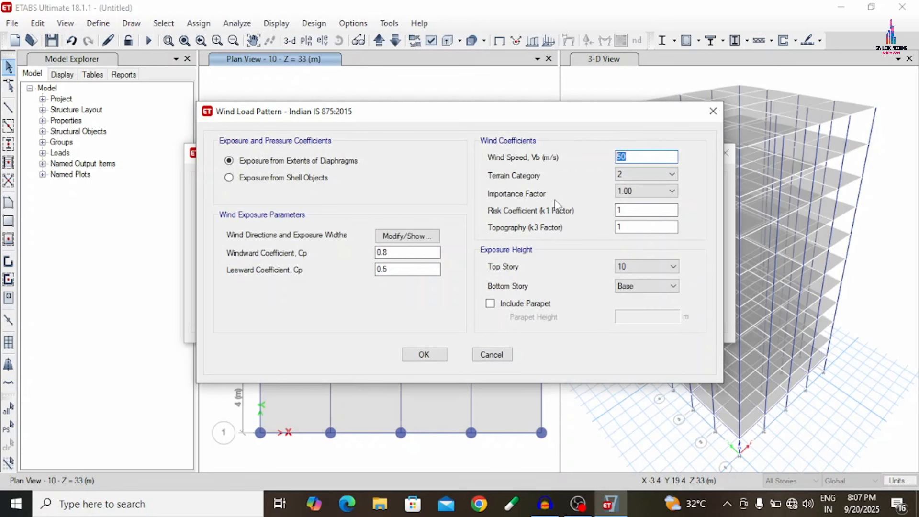
pyautogui.write('39')
pyautogui.click(651, 175)
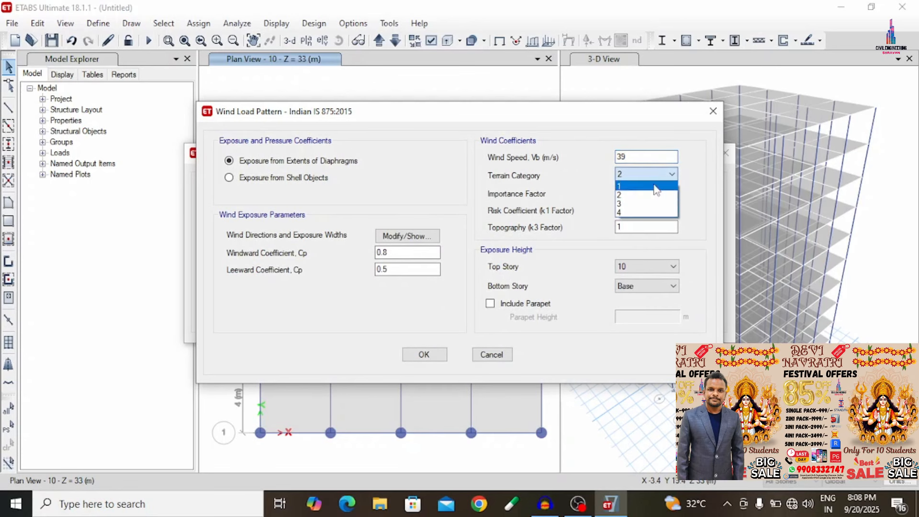
pyautogui.click(637, 203)
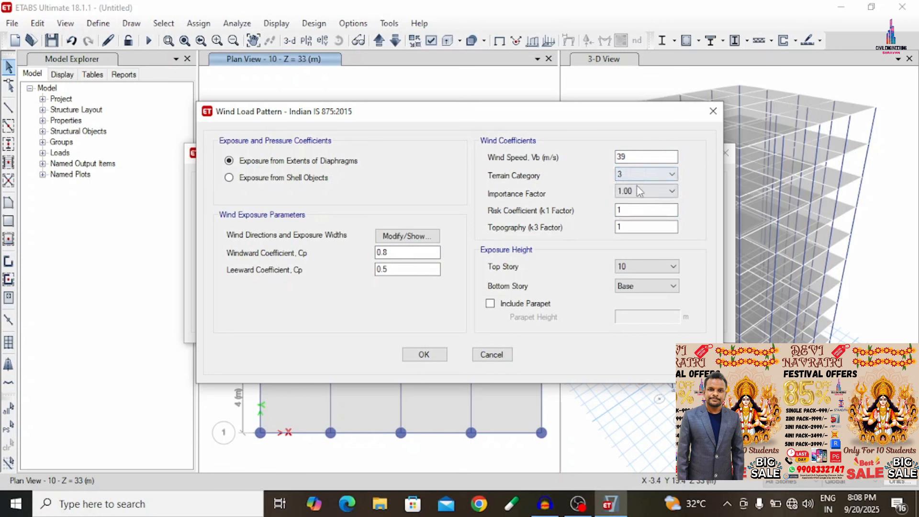
# - Set the WY windward coefficient to 0.86, change the wind direction angles for the Y direction, and accept the pattern
pyautogui.click(420, 253)
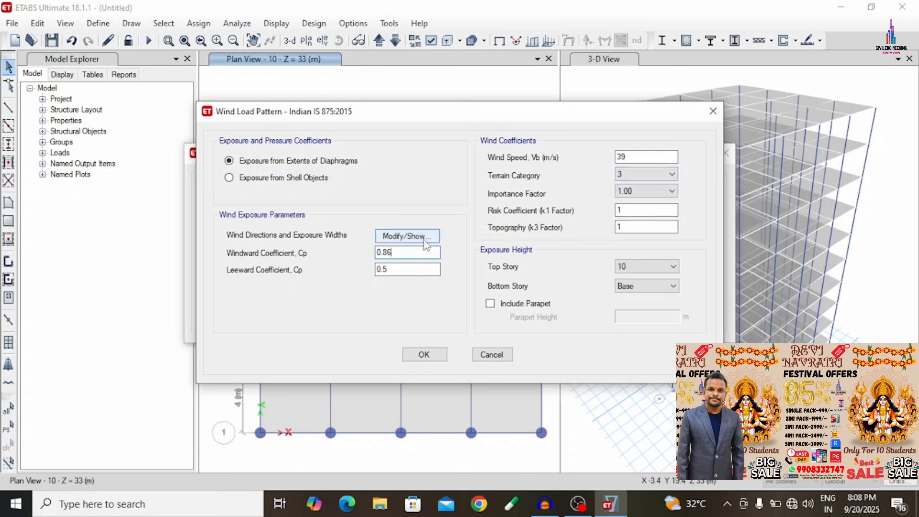
pyautogui.click(407, 235)
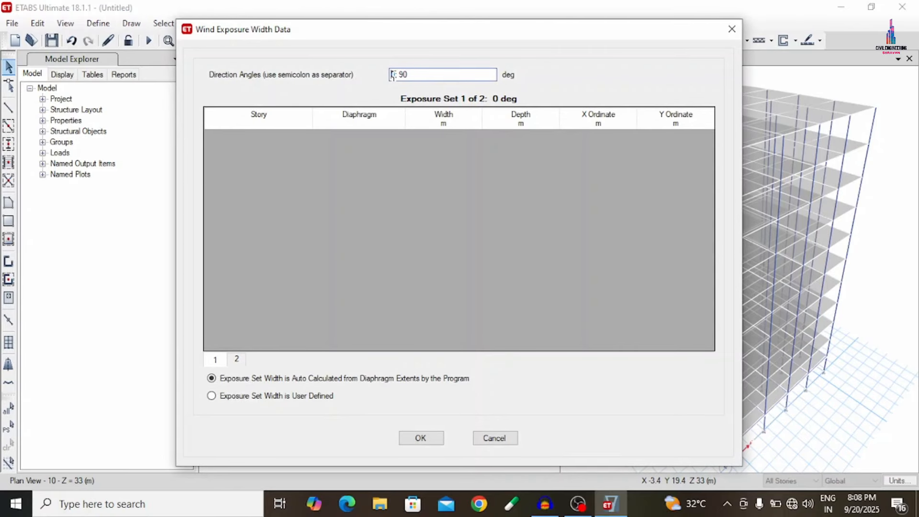
pyautogui.write('9')
pyautogui.click(420, 438)
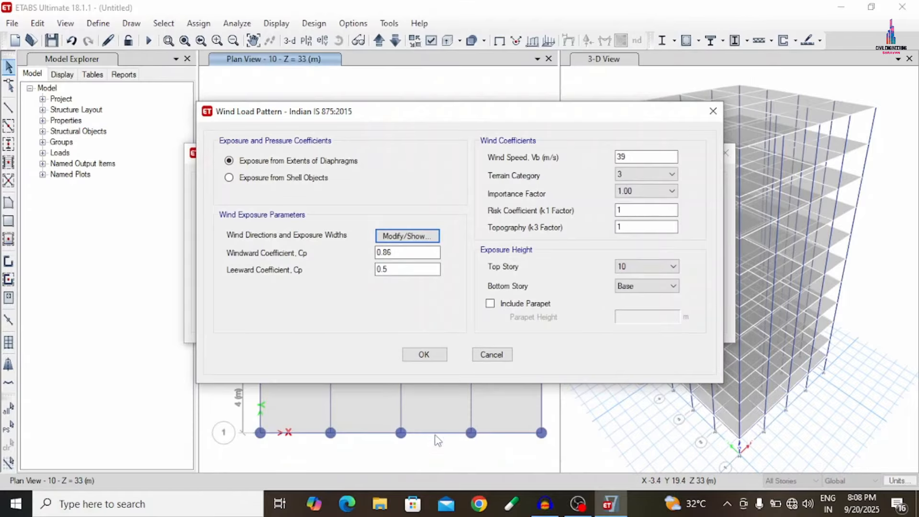
pyautogui.click(424, 354)
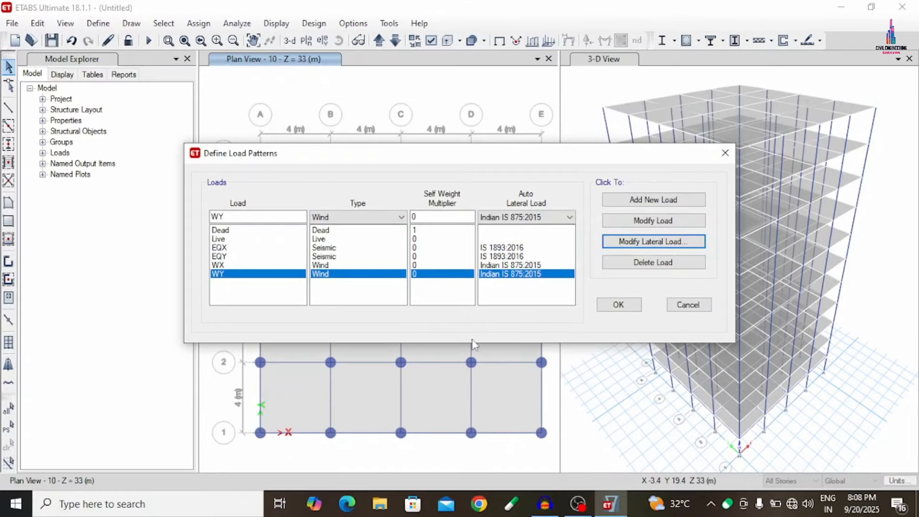
# - Review the load patterns from Dead through WY and accept the load pattern definitions
pyautogui.click(317, 231)
pyautogui.click(342, 239)
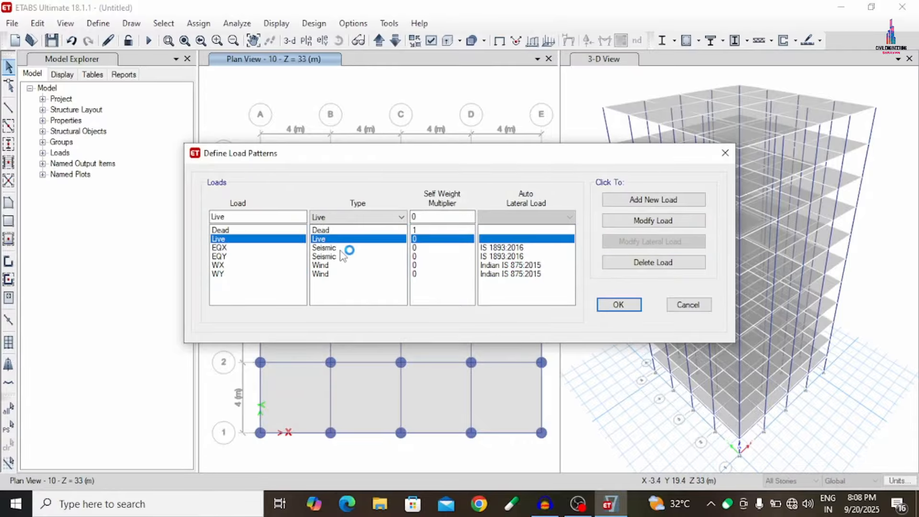
pyautogui.click(344, 248)
pyautogui.click(341, 257)
pyautogui.click(337, 265)
pyautogui.click(332, 274)
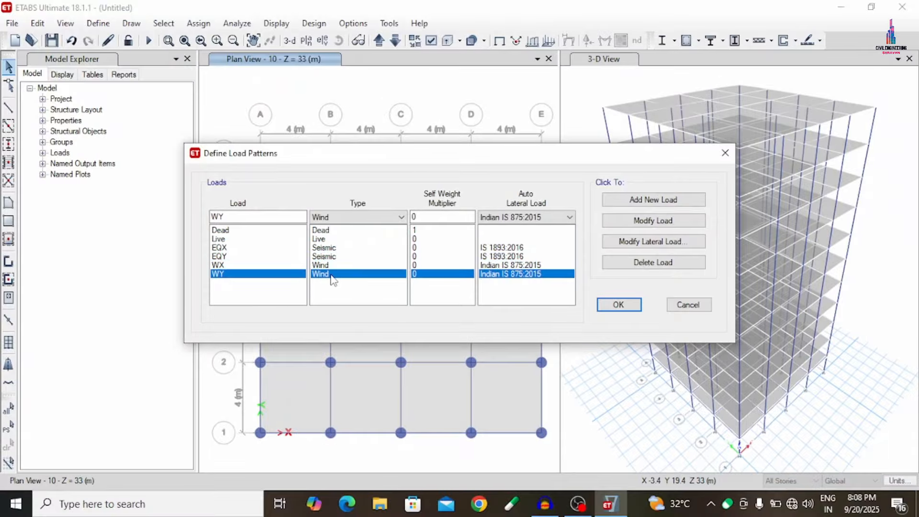
pyautogui.click(617, 309)
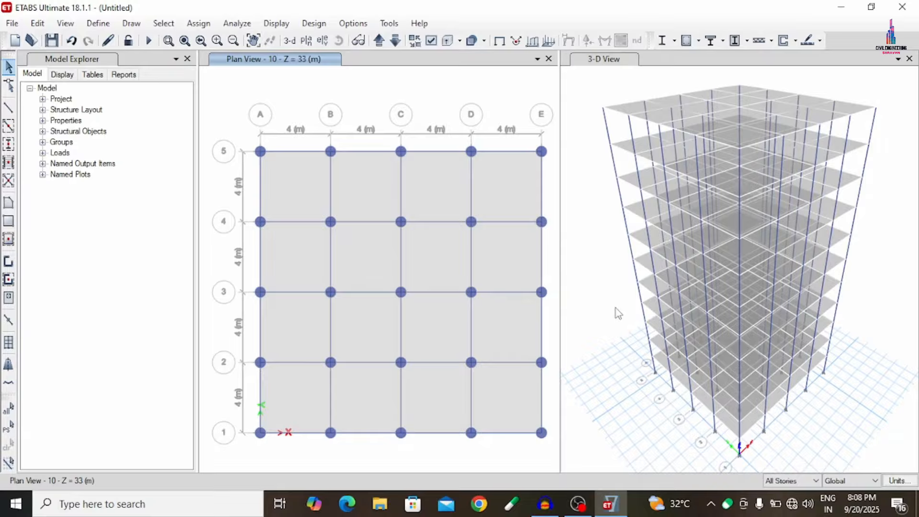
# - Select the whole model and open the joint force assignment for the Dead pattern, choosing to add to existing loads
pyautogui.hotkey('ctrl', 'a')
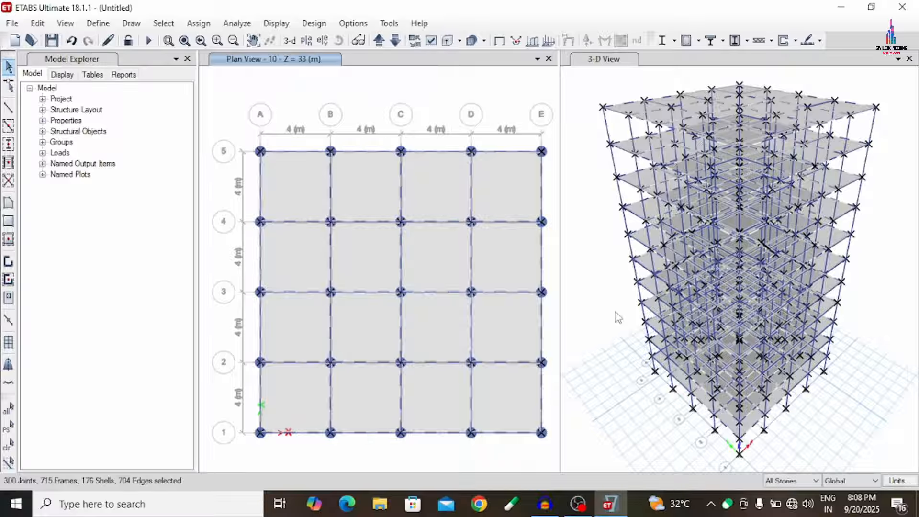
pyautogui.click(198, 24)
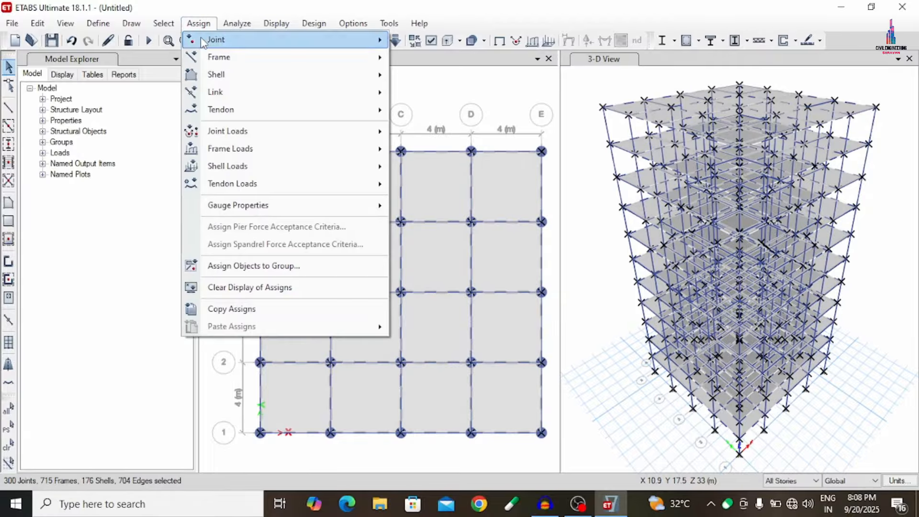
pyautogui.moveTo(225, 150)
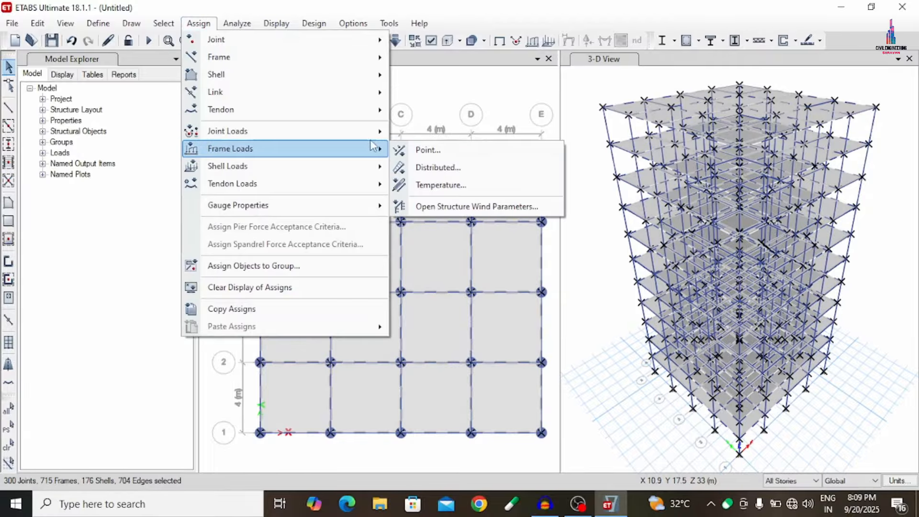
pyautogui.moveTo(370, 135)
pyautogui.click(485, 135)
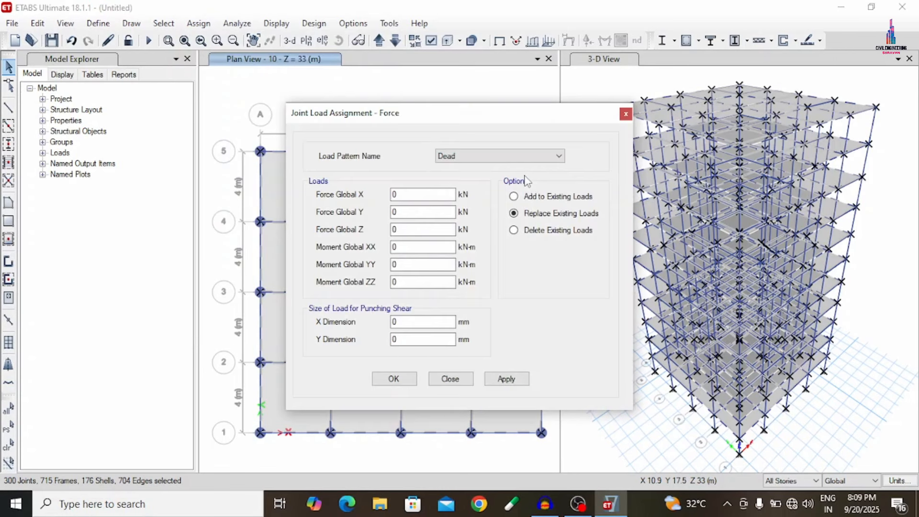
pyautogui.click(514, 196)
# - Assign 1 kN forces in global X, Y and Z and 1 kN-m moments about XX, YY and ZZ to the selected joints
pyautogui.click(402, 194)
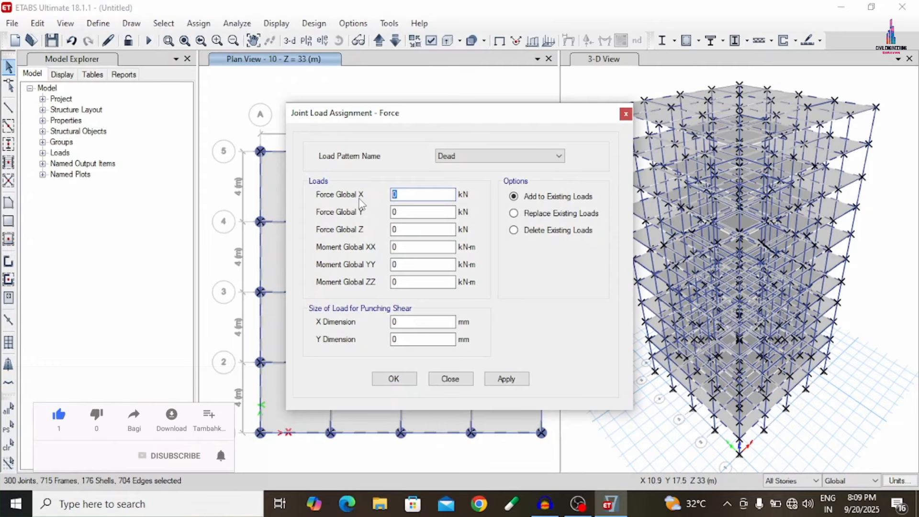
pyautogui.write('1')
pyautogui.press('Tab')
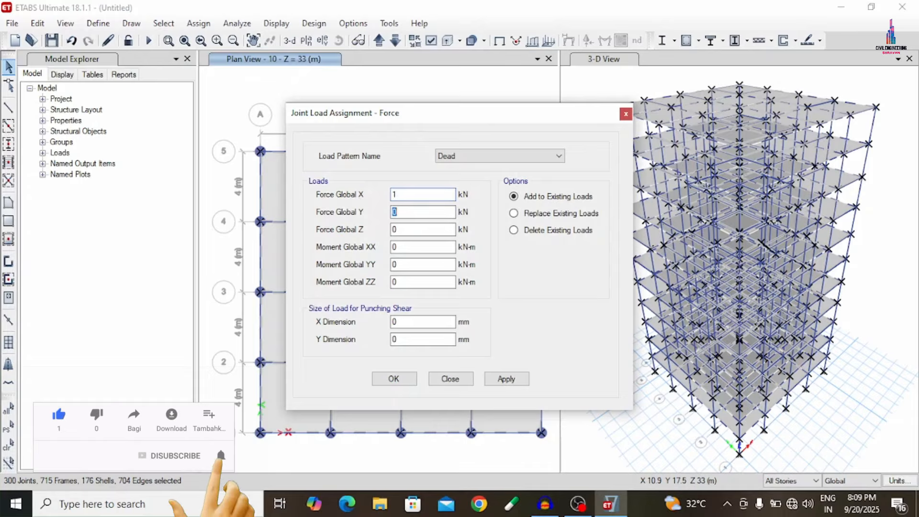
pyautogui.write('1')
pyautogui.press('Tab')
pyautogui.write('1')
pyautogui.press('Tab')
pyautogui.write('1')
pyautogui.press('Tab')
pyautogui.write('1')
pyautogui.press('Tab')
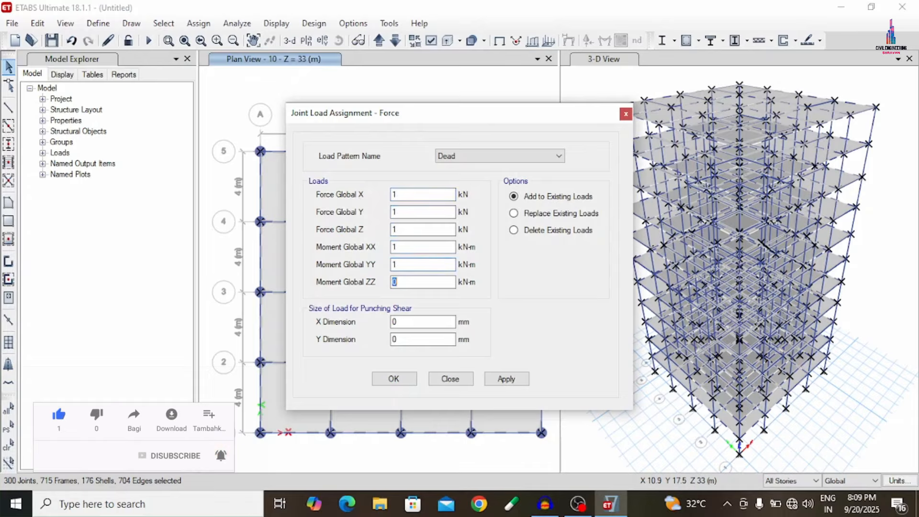
pyautogui.write('1')
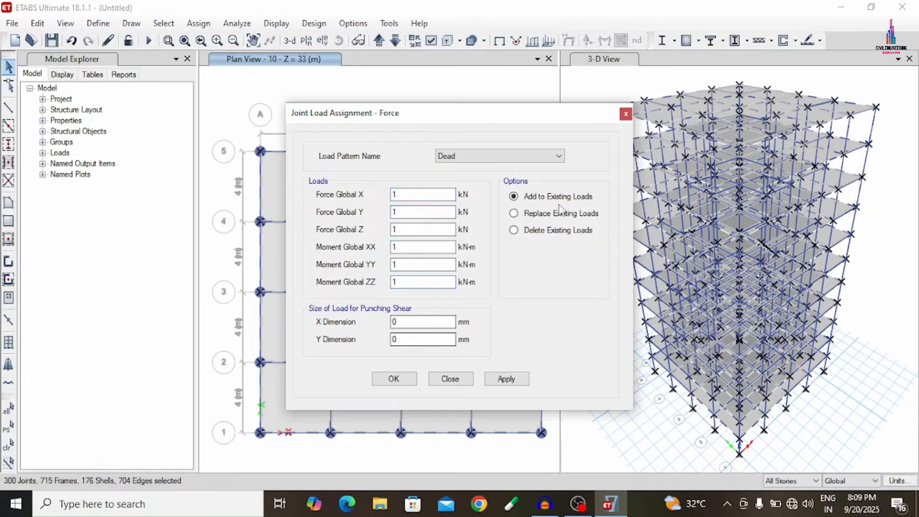
pyautogui.click(517, 384)
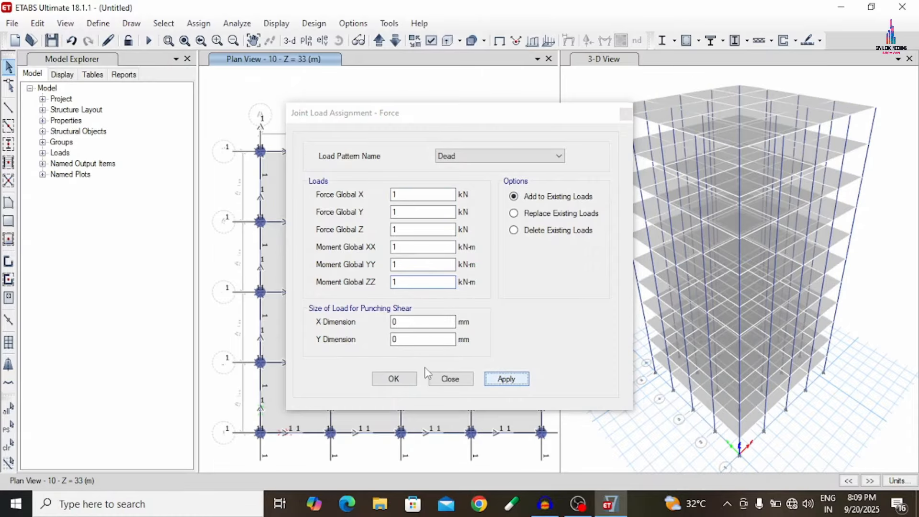
pyautogui.click(401, 381)
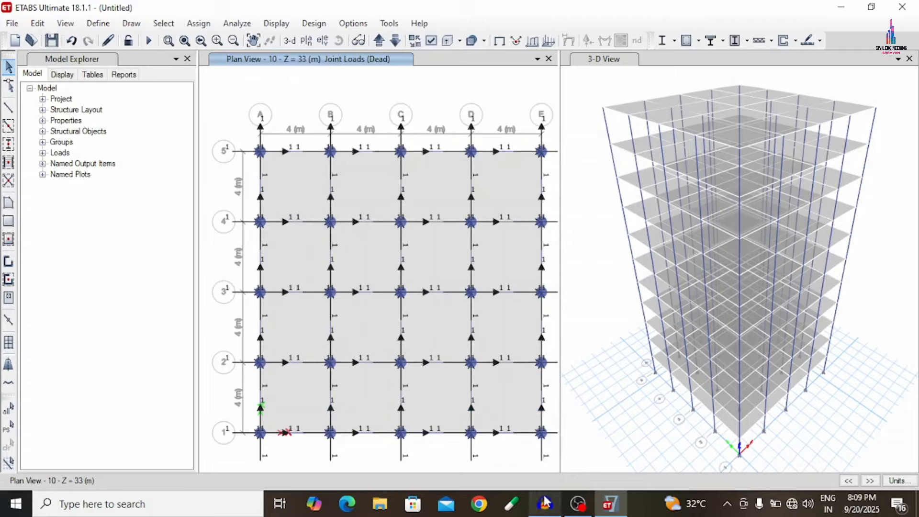
# - Switch to Calculator and compute 0.23 × 3 × 20
pyautogui.moveTo(546, 501)
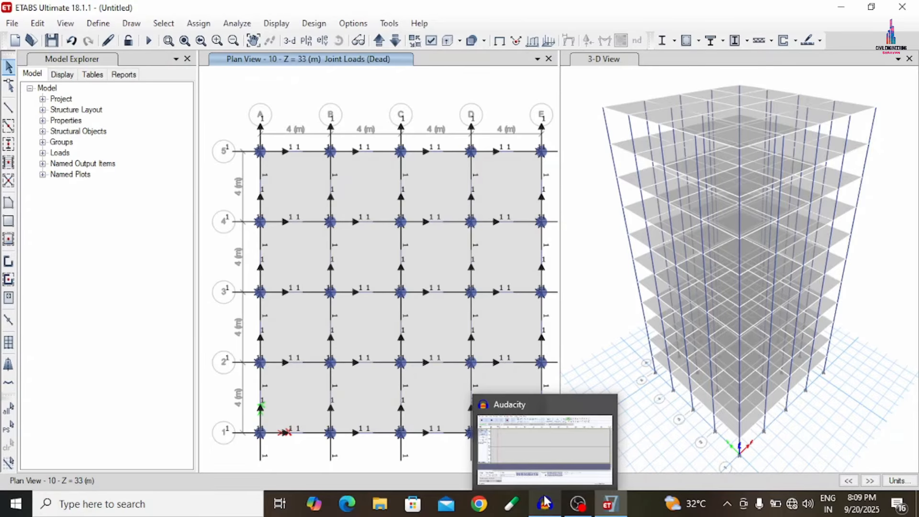
pyautogui.click(545, 503)
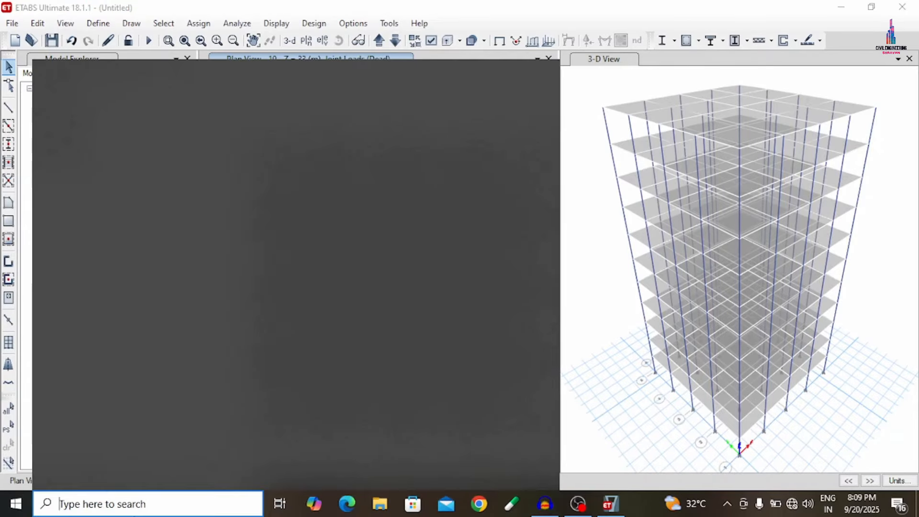
pyautogui.write('CAL')
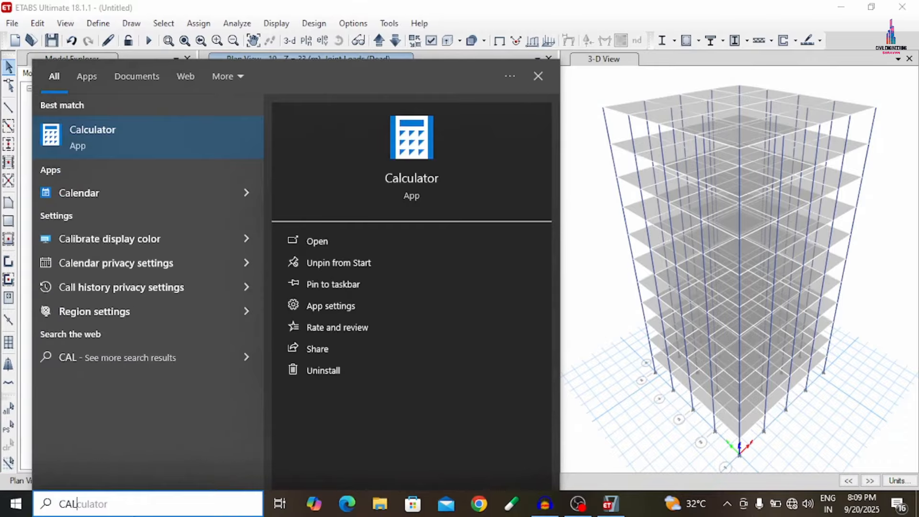
pyautogui.press('Return')
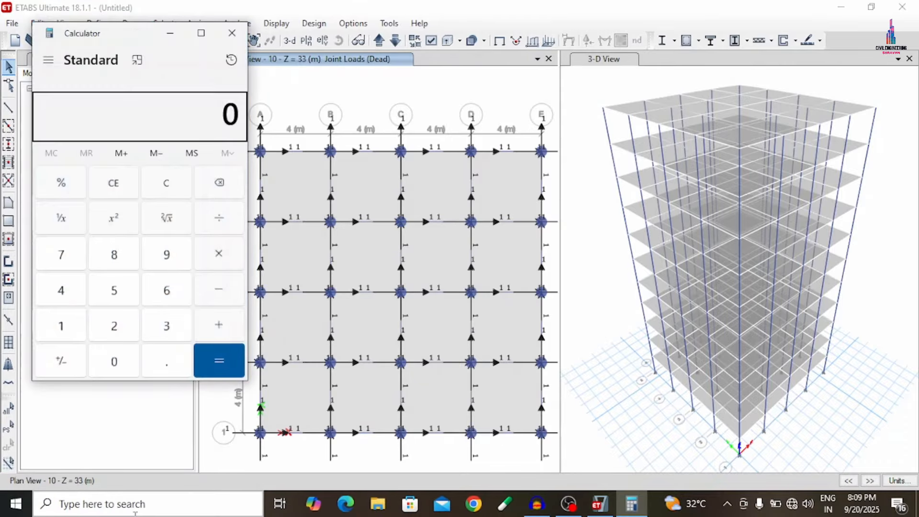
pyautogui.write('0.23')
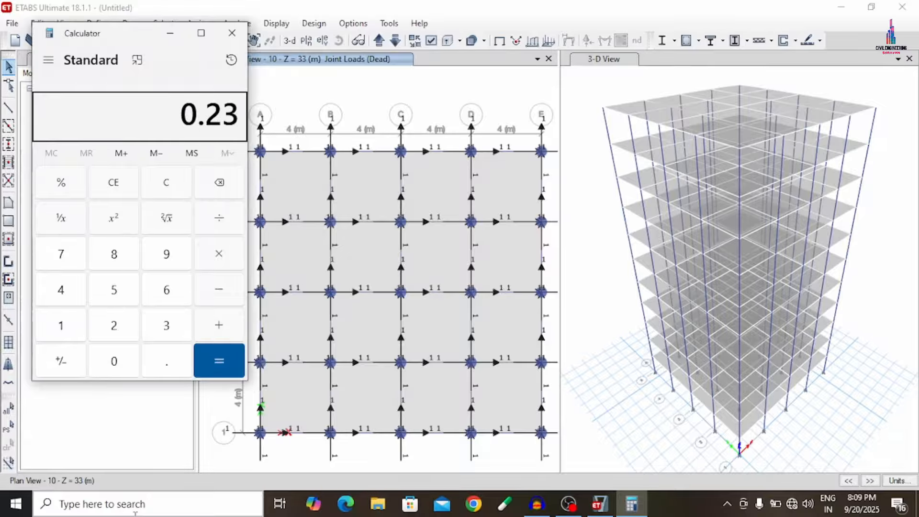
pyautogui.write('*3')
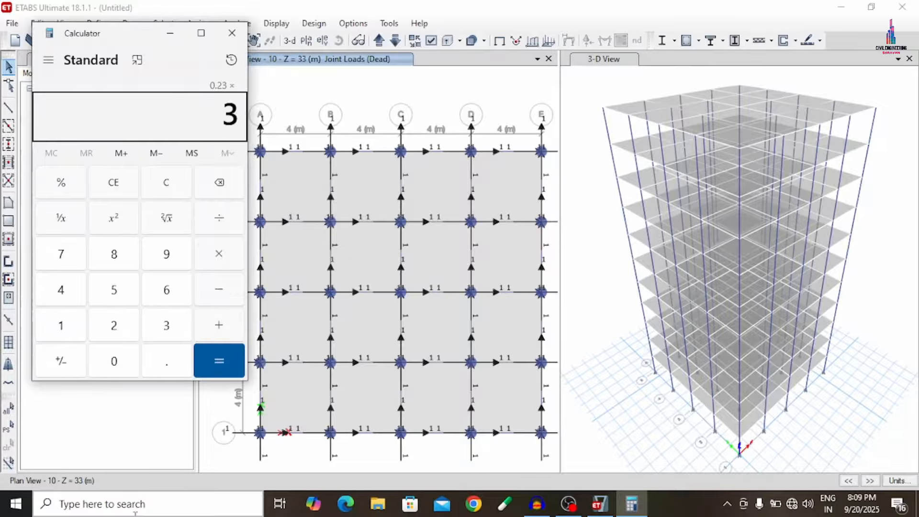
pyautogui.write('*')
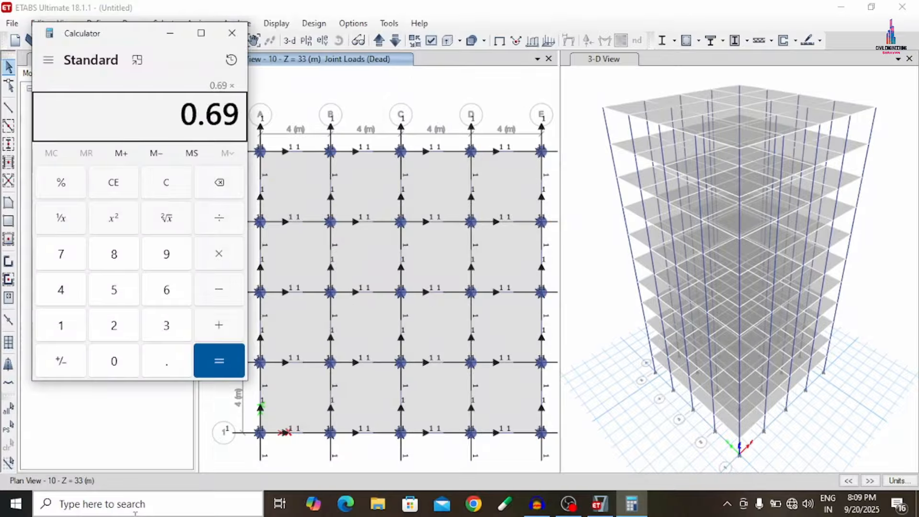
pyautogui.write('20')
pyautogui.press('Return')
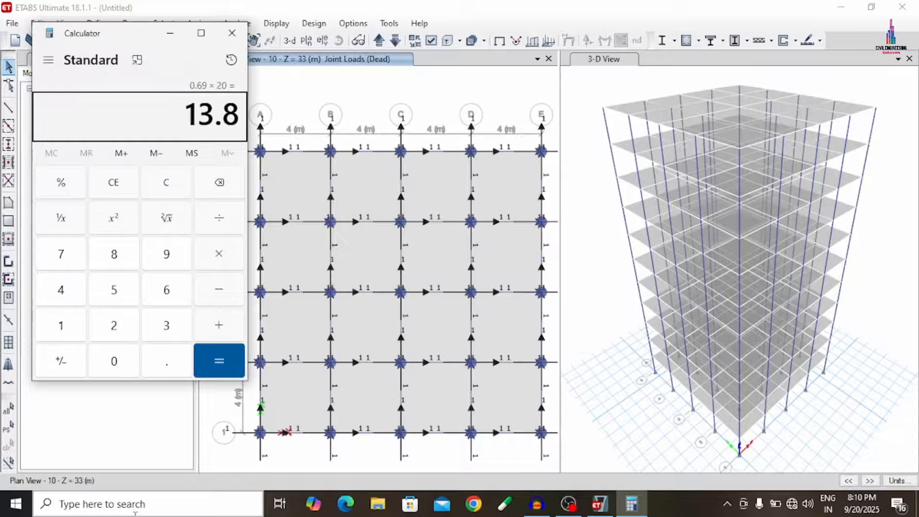
# - Compute 0.125 × 3 × 20 in the calculator
pyautogui.write('0.125')
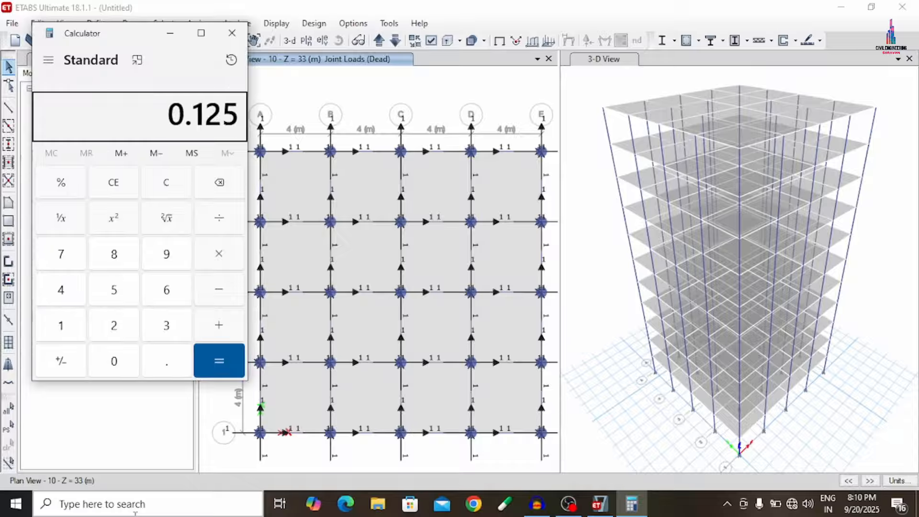
pyautogui.write('*3')
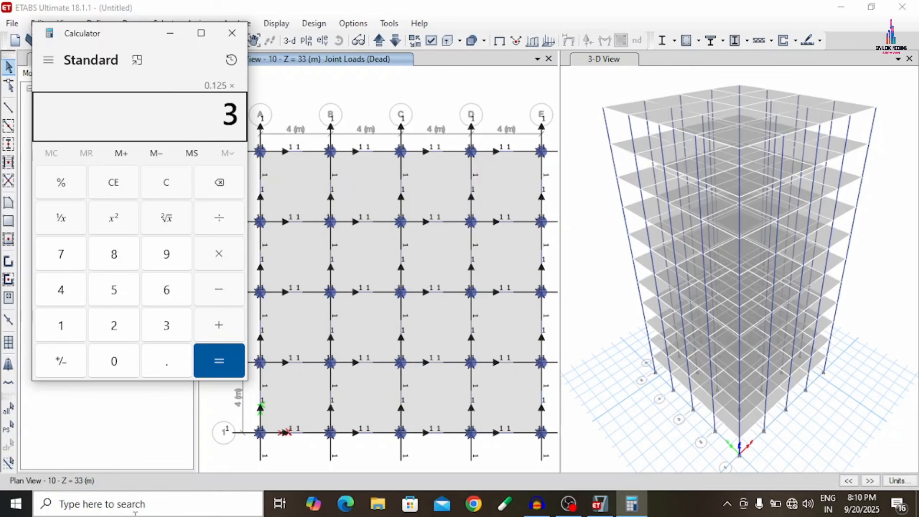
pyautogui.write('*')
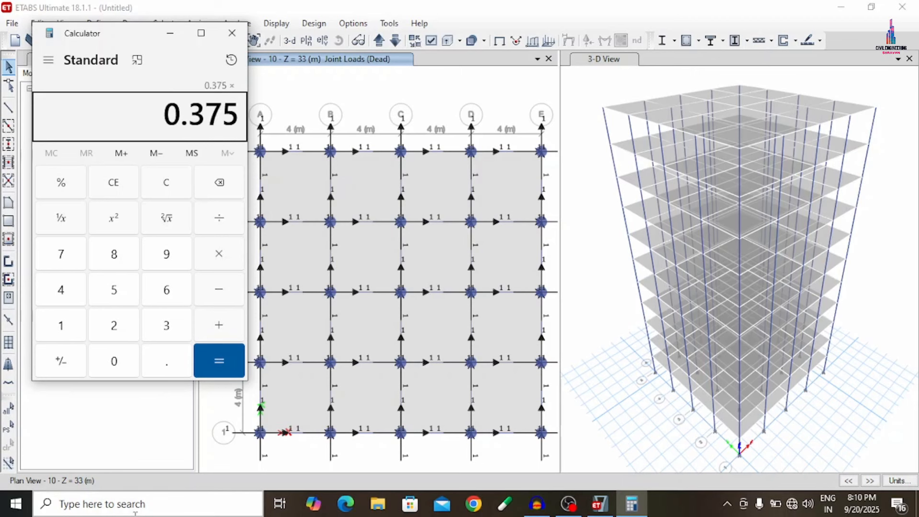
pyautogui.write('20=')
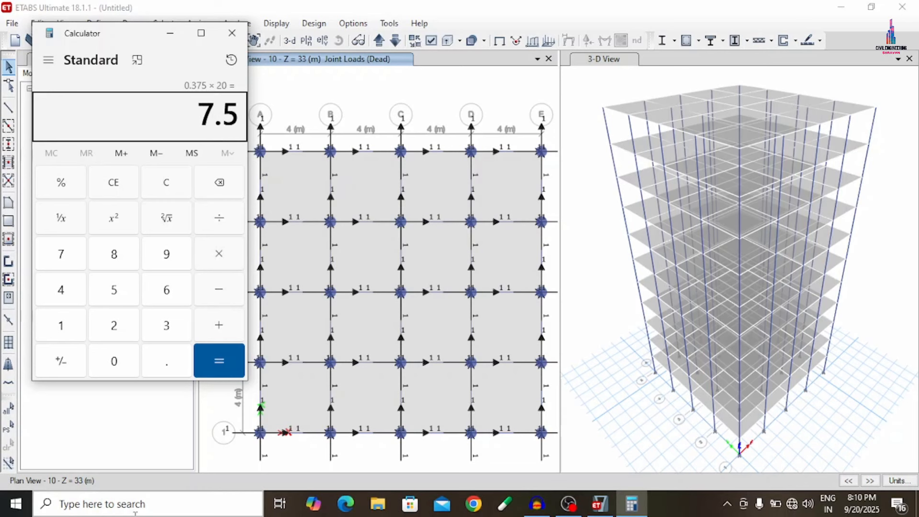
pyautogui.write('0.125')
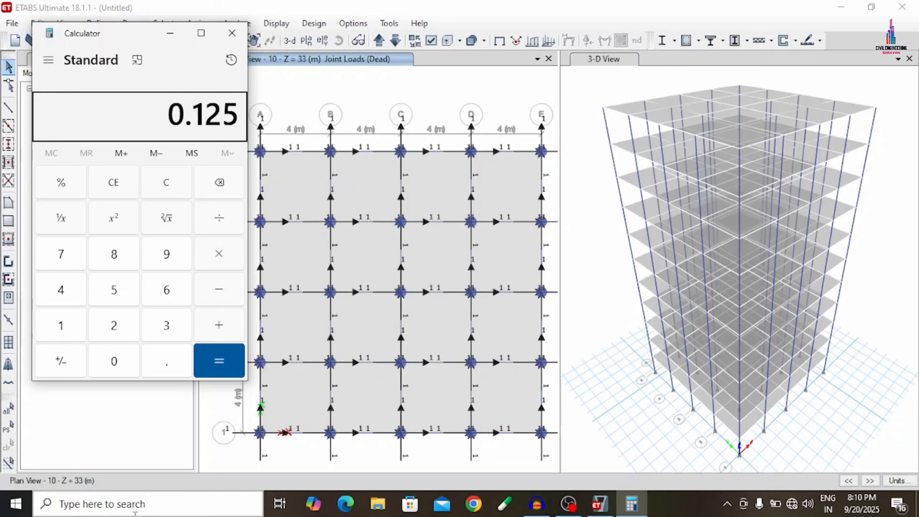
pyautogui.write('*1.')
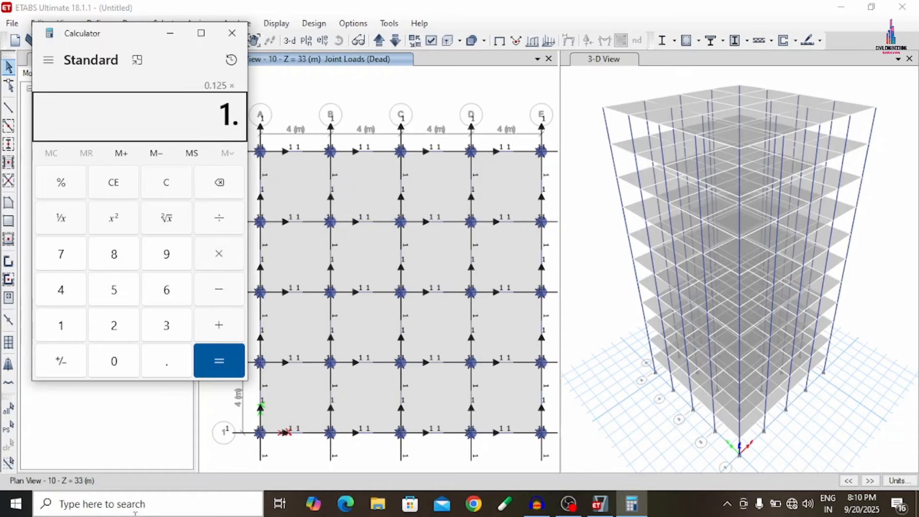
pyautogui.write('2*20')
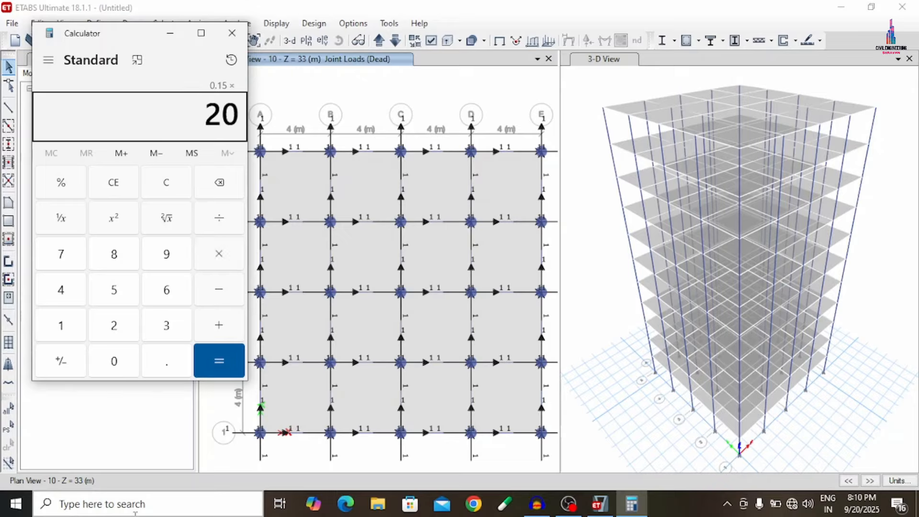
# - Compute 0.125 × 1.2 × 20 in the calculator and add 7.5 and 13.8 to the result
pyautogui.press('Return')
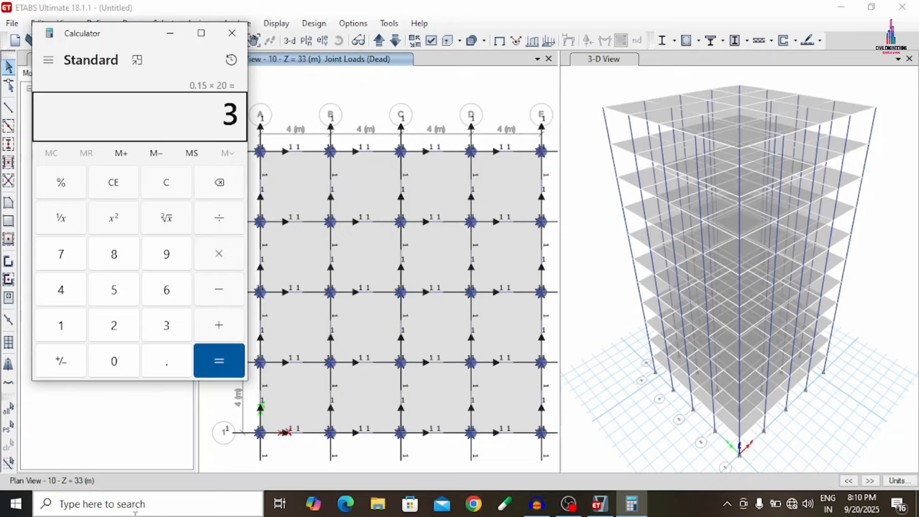
pyautogui.write('+7.5')
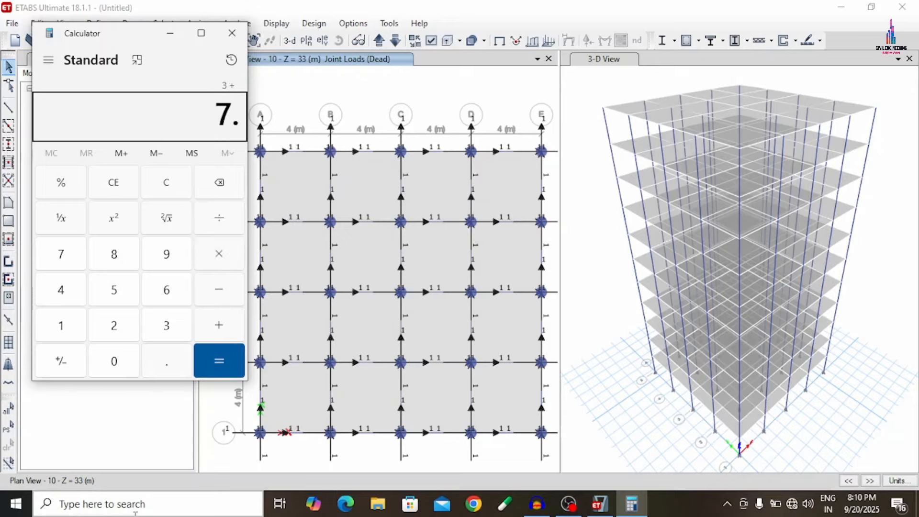
pyautogui.write('+13.8')
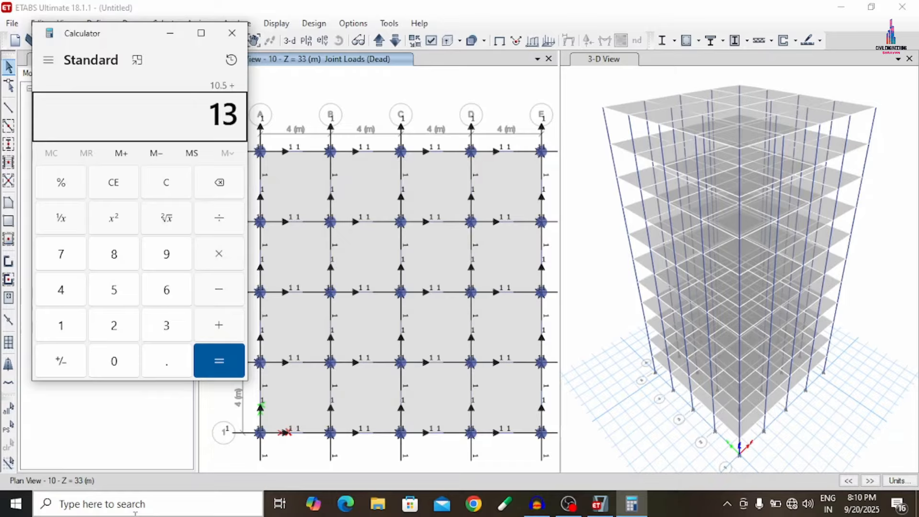
pyautogui.press('Return')
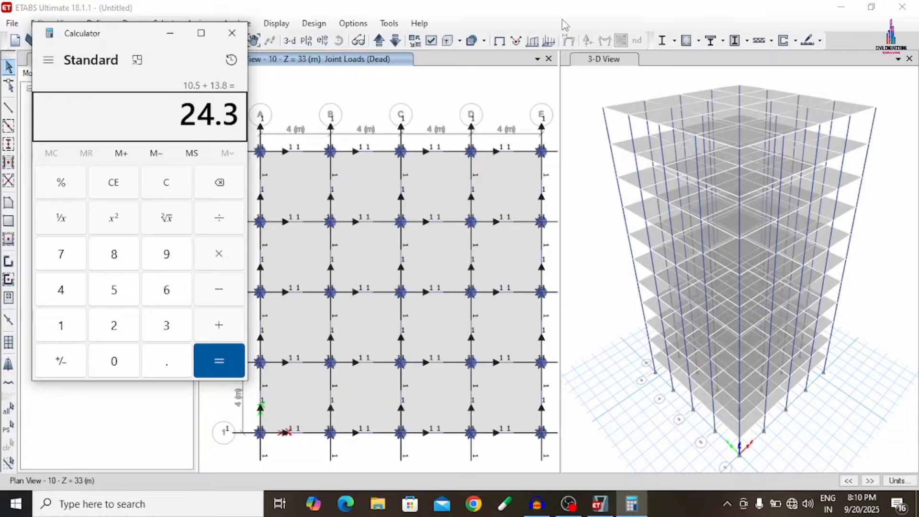
# - Switch back to ETABS and select all frames that use the Beam section property
pyautogui.click(170, 33)
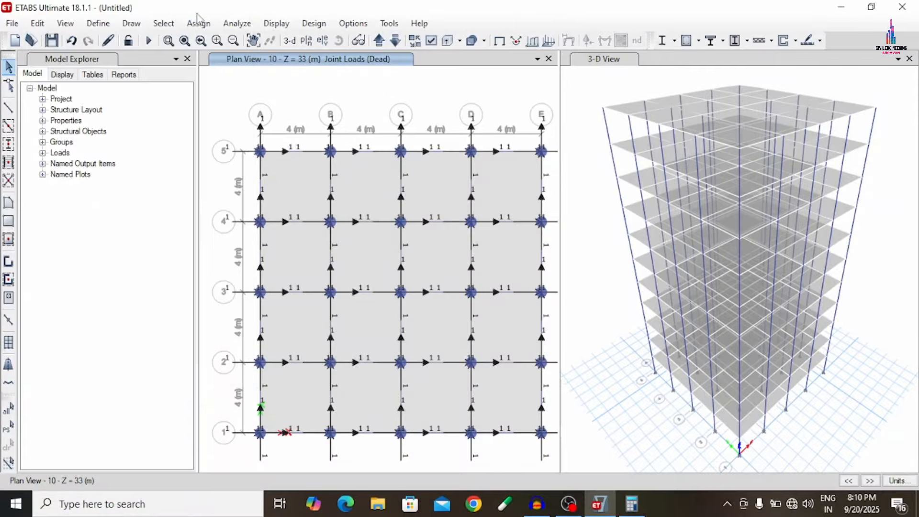
pyautogui.click(164, 23)
pyautogui.moveTo(191, 39)
pyautogui.moveTo(411, 158)
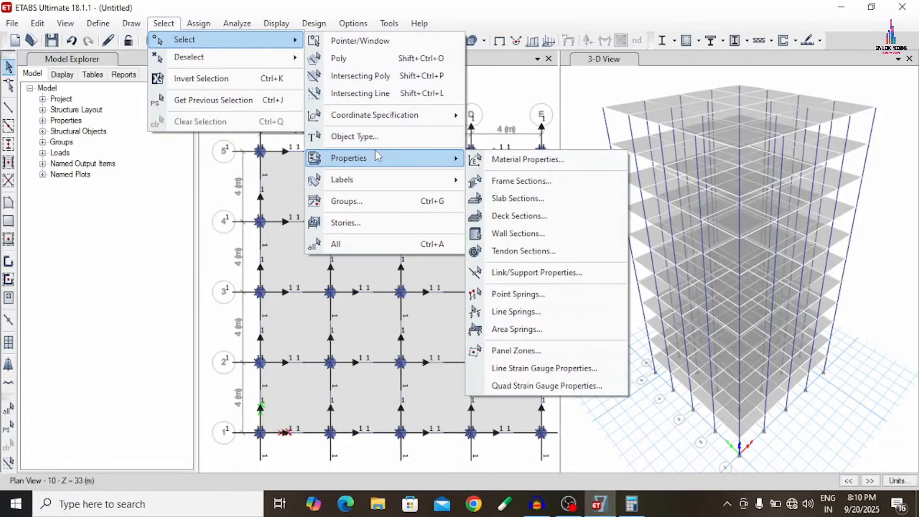
pyautogui.click(503, 178)
pyautogui.click(393, 399)
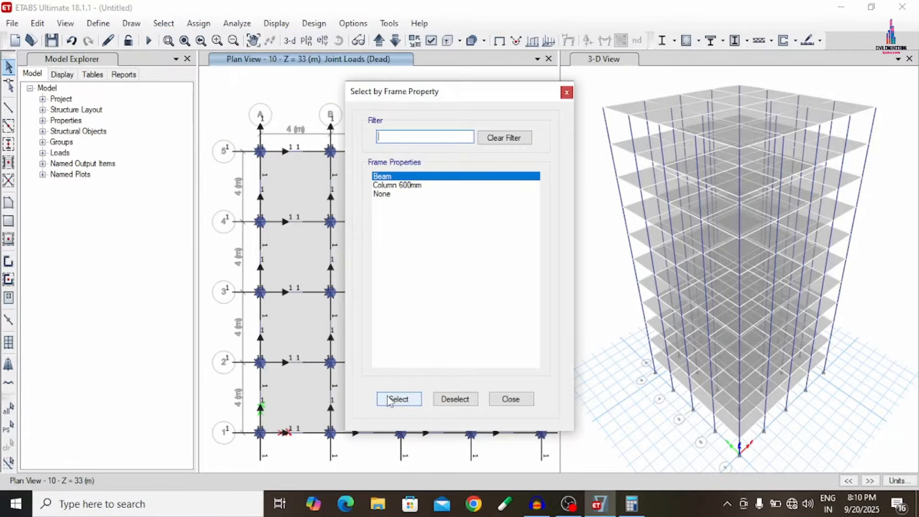
pyautogui.click(511, 401)
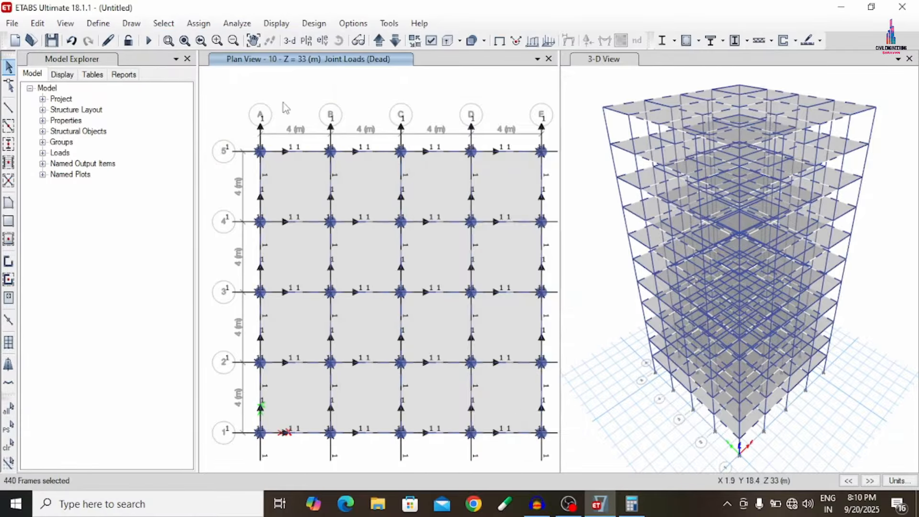
# - Assign a 24.3 kN/m uniform gravity load to the selected beams under the Dead pattern, adding to existing loads
pyautogui.click(198, 23)
pyautogui.moveTo(279, 149)
pyautogui.click(418, 168)
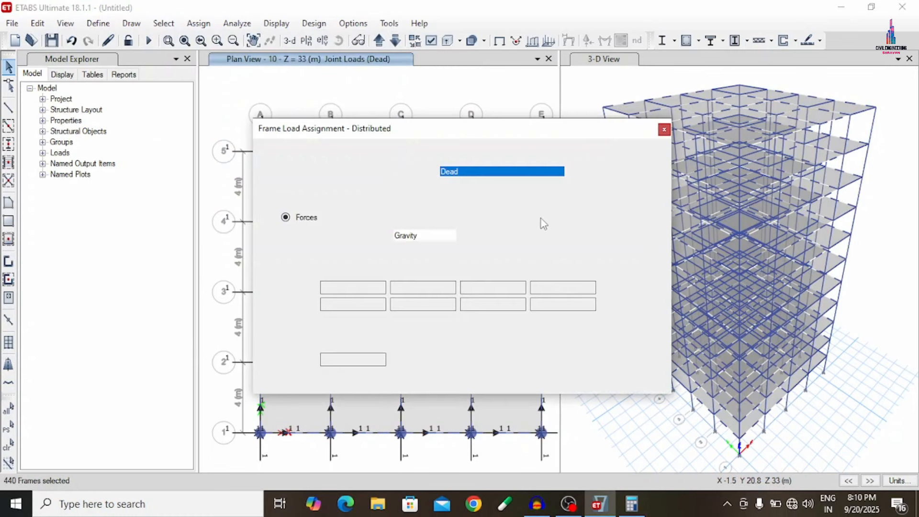
pyautogui.click(545, 212)
pyautogui.doubleClick(340, 358)
pyautogui.write('24.')
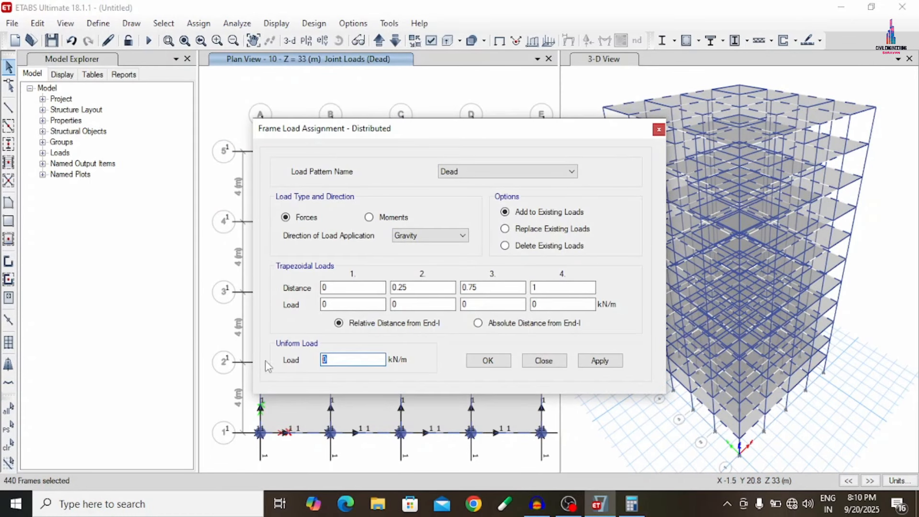
pyautogui.write('3')
pyautogui.click(605, 366)
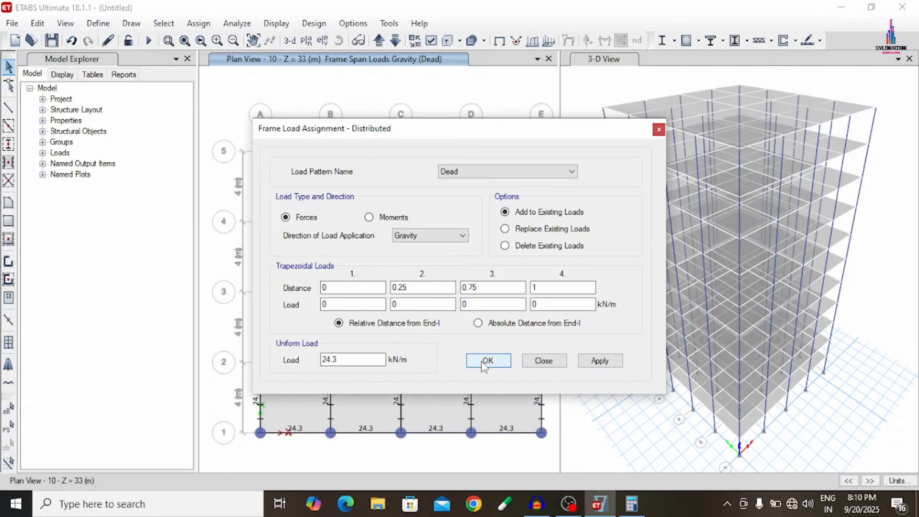
pyautogui.click(485, 361)
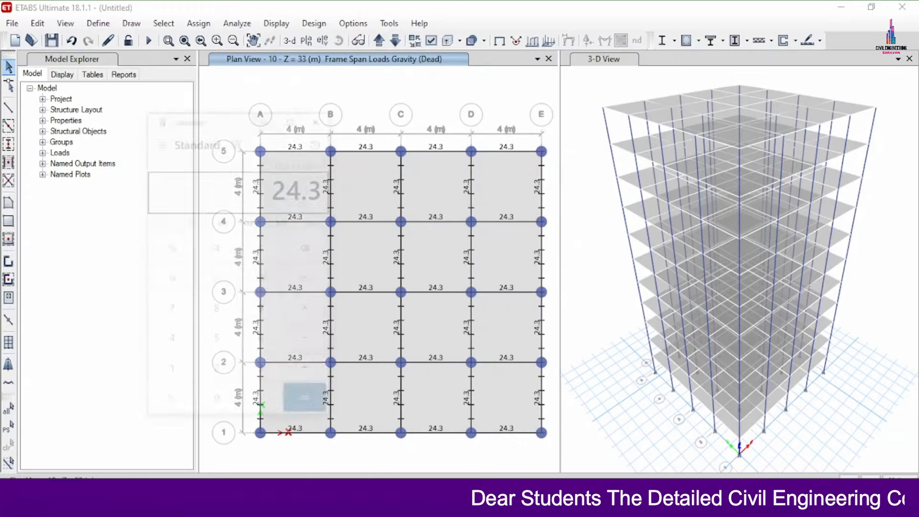
# - Switch to Calculator, clear the previous entry and compute 0.1 × 20
pyautogui.click(113, 185)
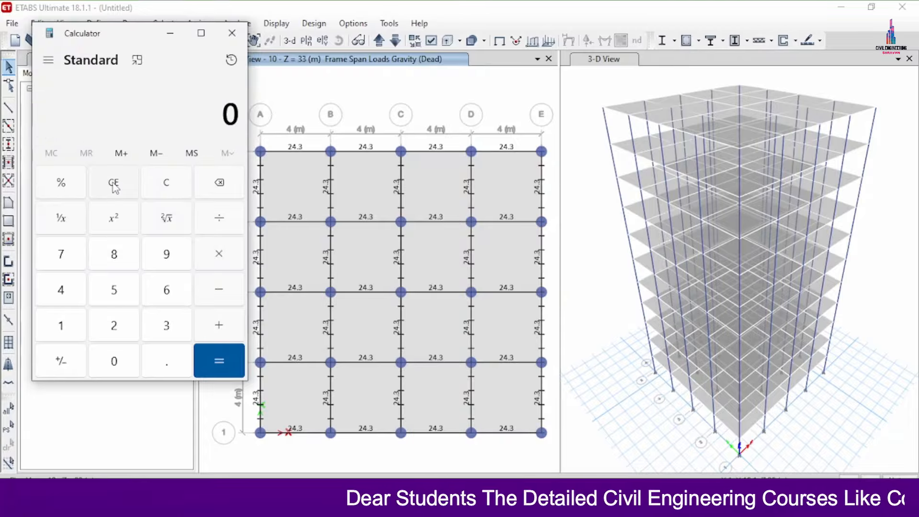
pyautogui.write('0.')
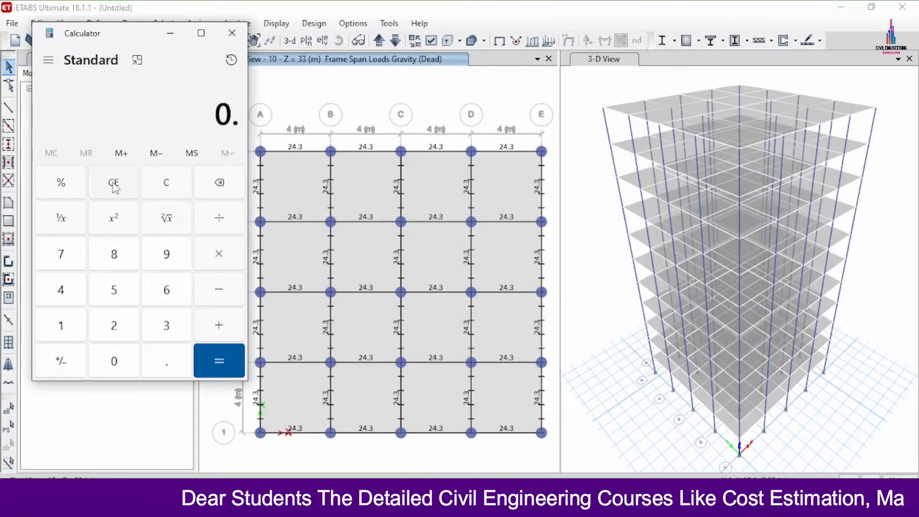
pyautogui.click(114, 186)
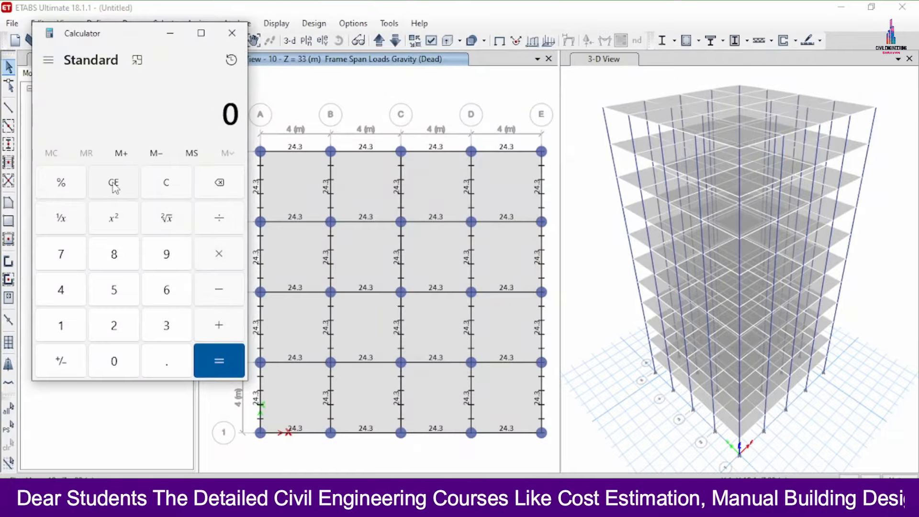
pyautogui.write('.')
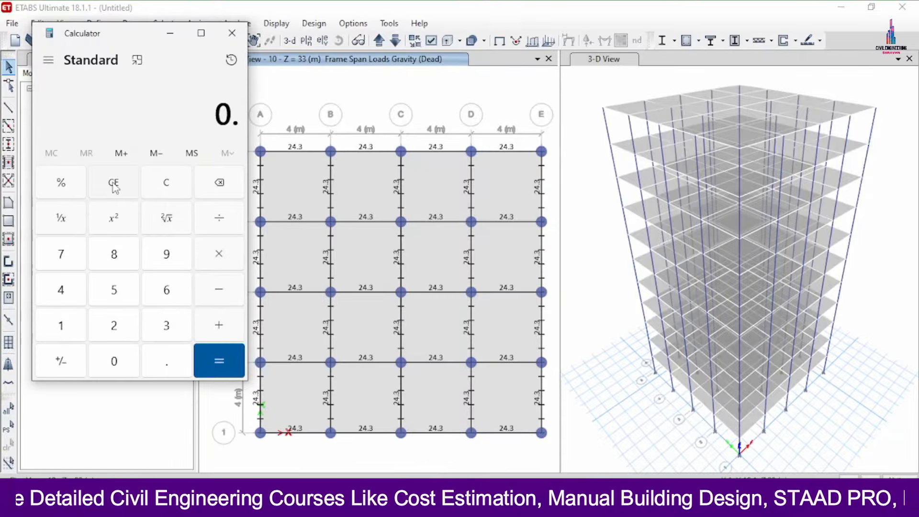
pyautogui.write('1*20')
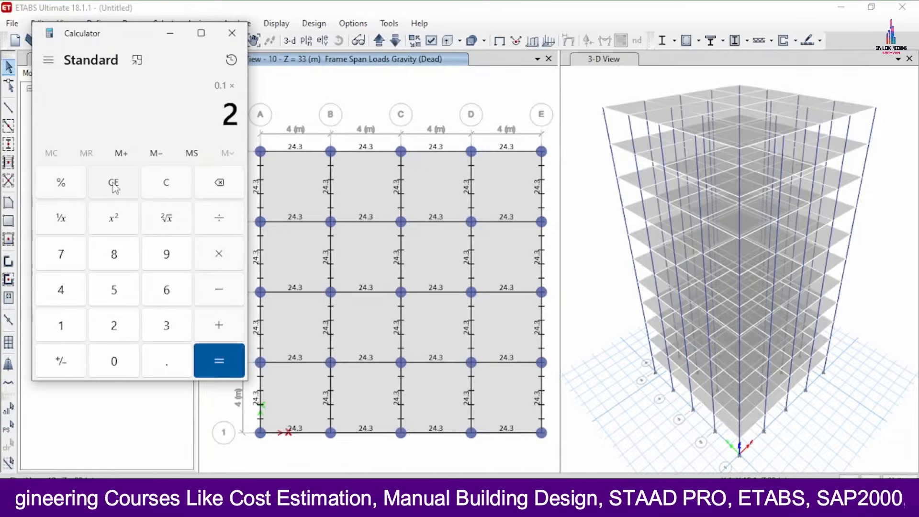
pyautogui.press('Return')
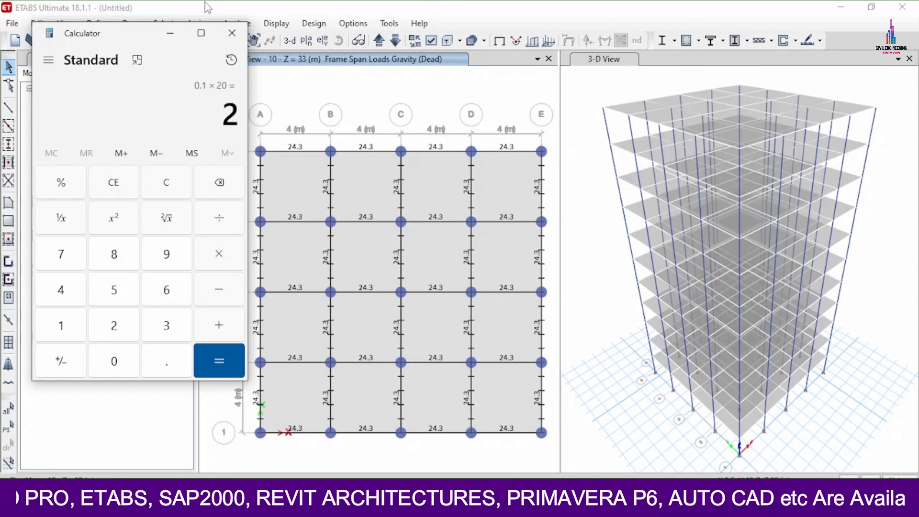
# - Return to ETABS and select all slabs that use the Slab150 section property
pyautogui.click(178, 27)
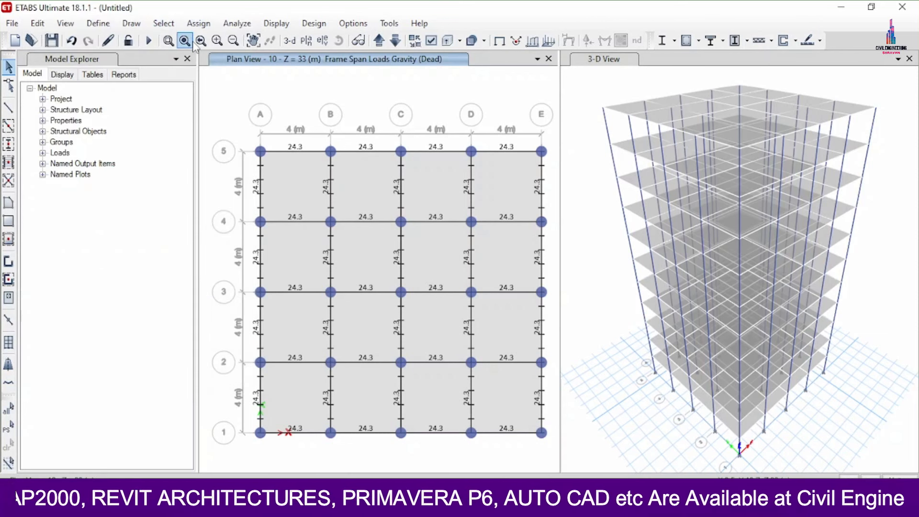
pyautogui.click(177, 26)
pyautogui.moveTo(178, 47)
pyautogui.moveTo(450, 160)
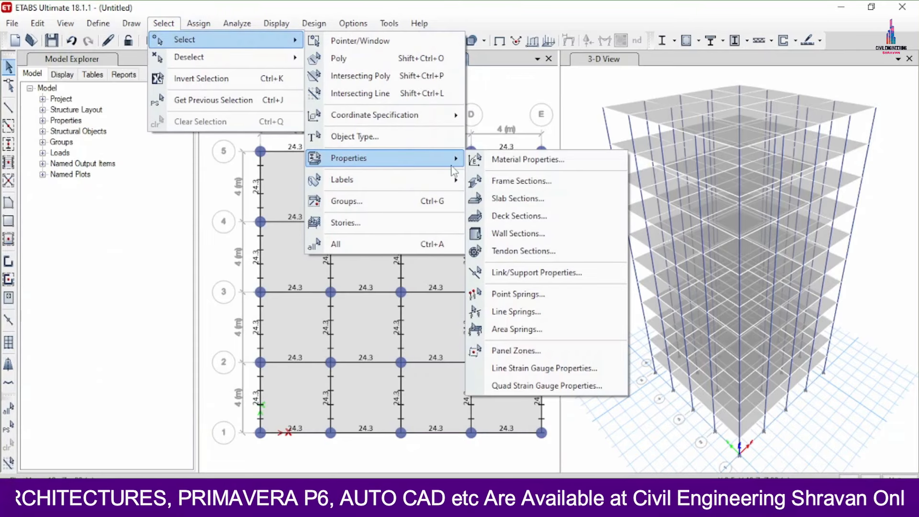
pyautogui.click(508, 200)
pyautogui.click(390, 154)
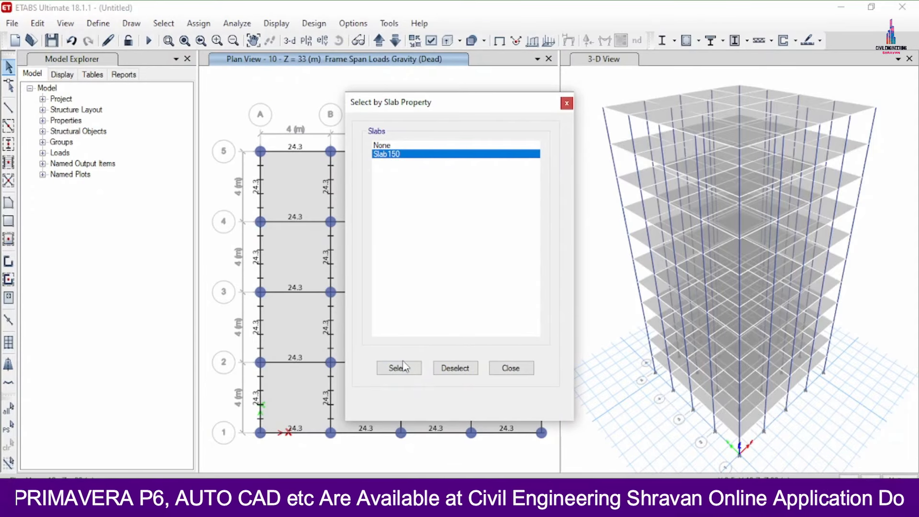
pyautogui.click(399, 368)
pyautogui.click(511, 368)
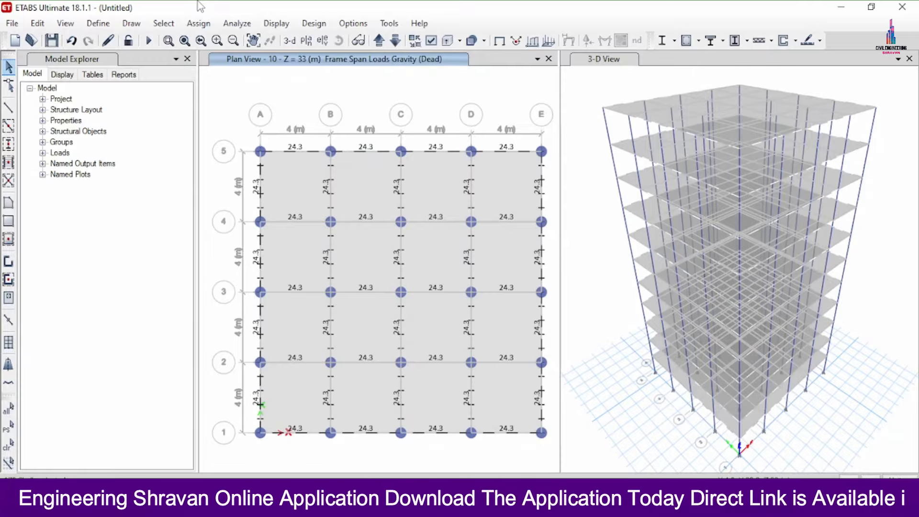
# - Assign a 2 kN/m² uniform gravity shell load to the selected slabs under the Dead pattern, adding to existing loads
pyautogui.click(197, 23)
pyautogui.moveTo(248, 168)
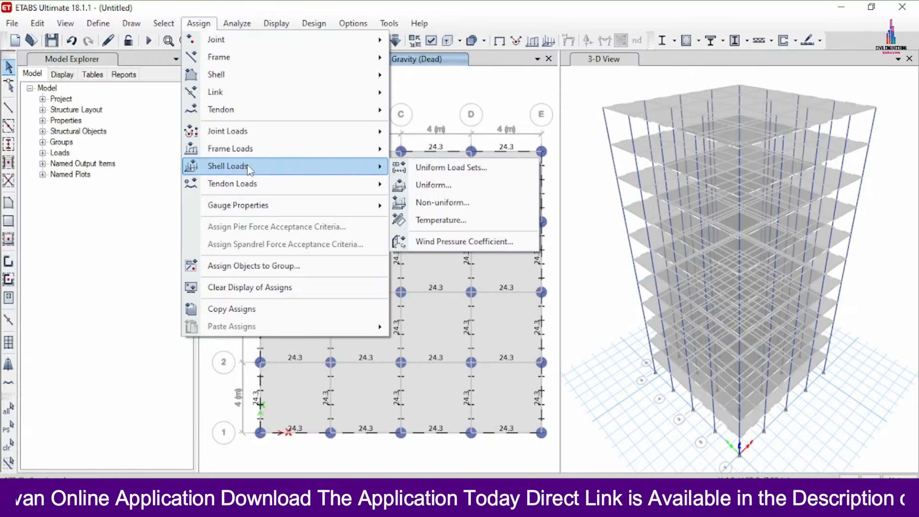
pyautogui.click(446, 185)
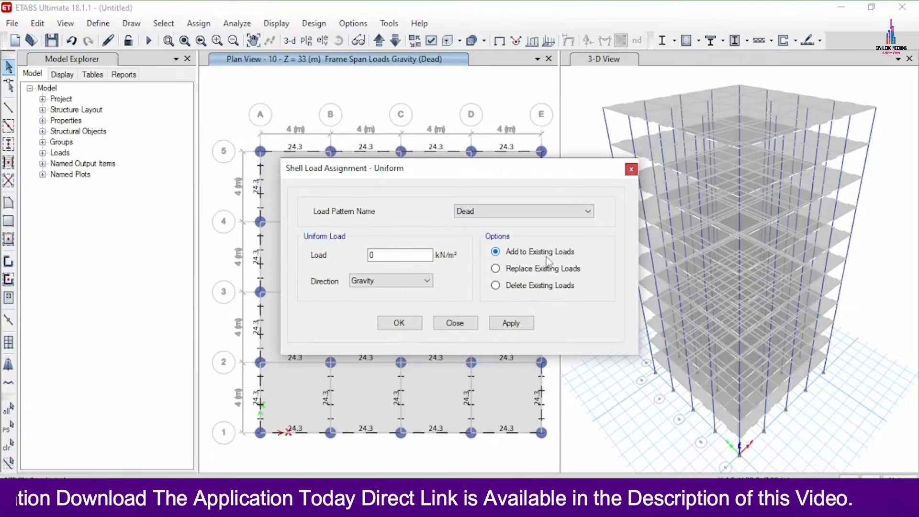
pyautogui.doubleClick(400, 255)
pyautogui.write('2')
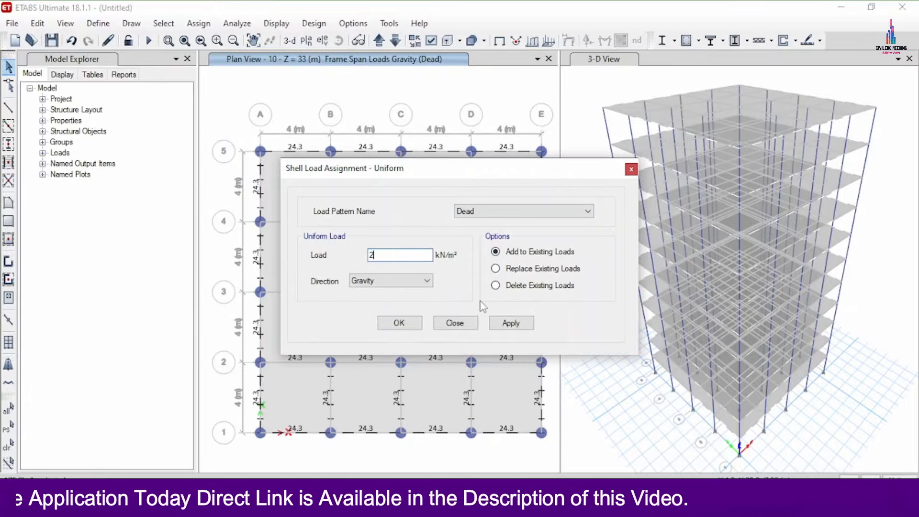
pyautogui.click(510, 323)
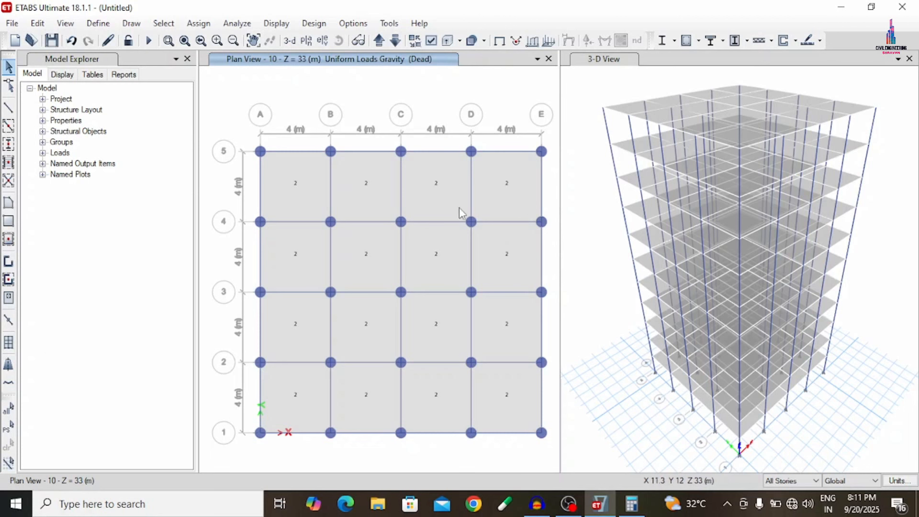
# - Select all Slab150 slabs again by their slab section property
pyautogui.click(163, 23)
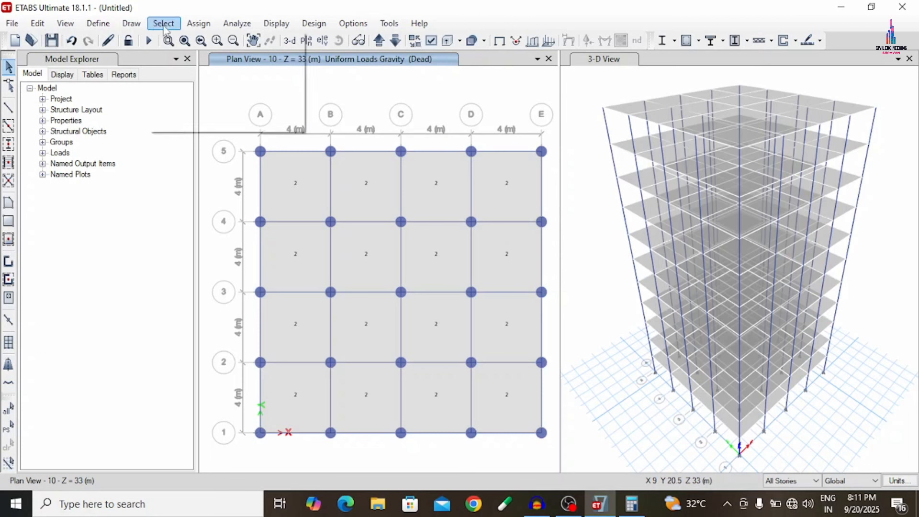
pyautogui.moveTo(184, 41)
pyautogui.moveTo(383, 159)
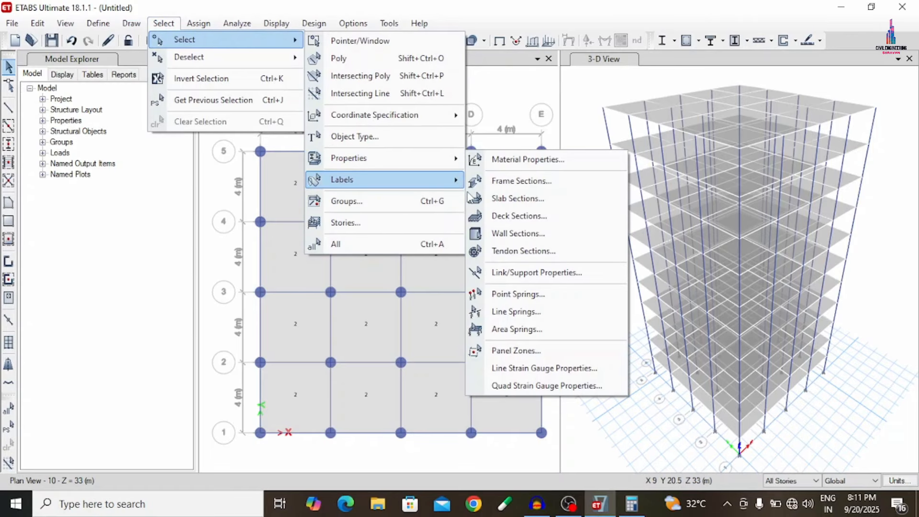
pyautogui.click(517, 198)
pyautogui.click(388, 154)
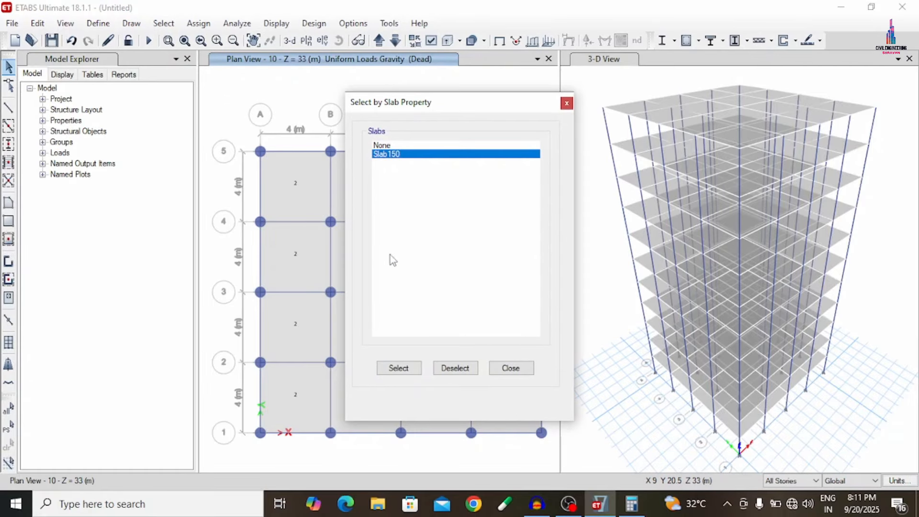
pyautogui.click(393, 369)
pyautogui.click(502, 366)
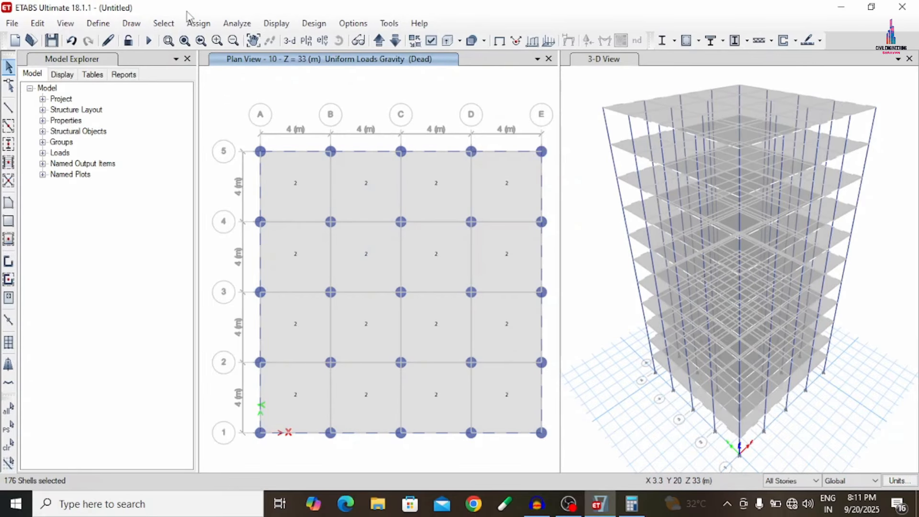
# - Assign a 3 kN/m² uniform gravity shell load to the selected slabs under the Live pattern, adding to existing loads
pyautogui.click(197, 23)
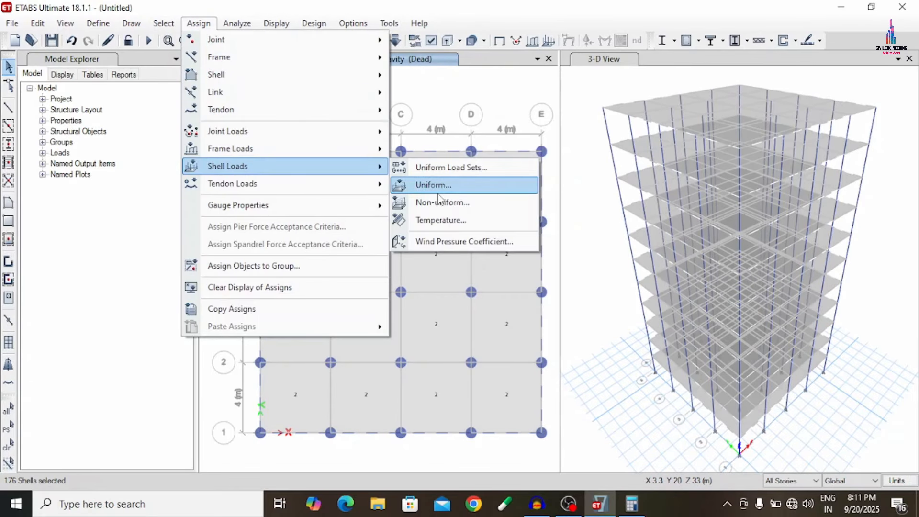
pyautogui.click(437, 191)
pyautogui.click(526, 211)
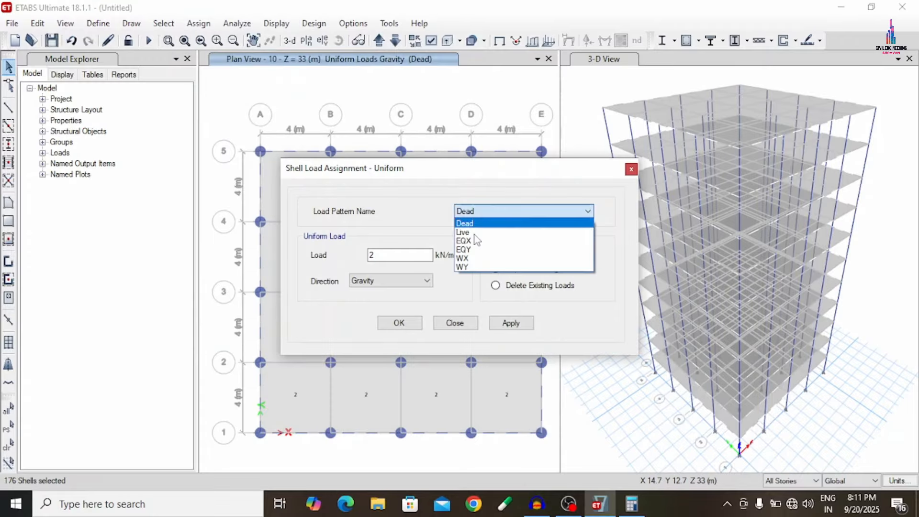
pyautogui.click(463, 233)
pyautogui.click(514, 253)
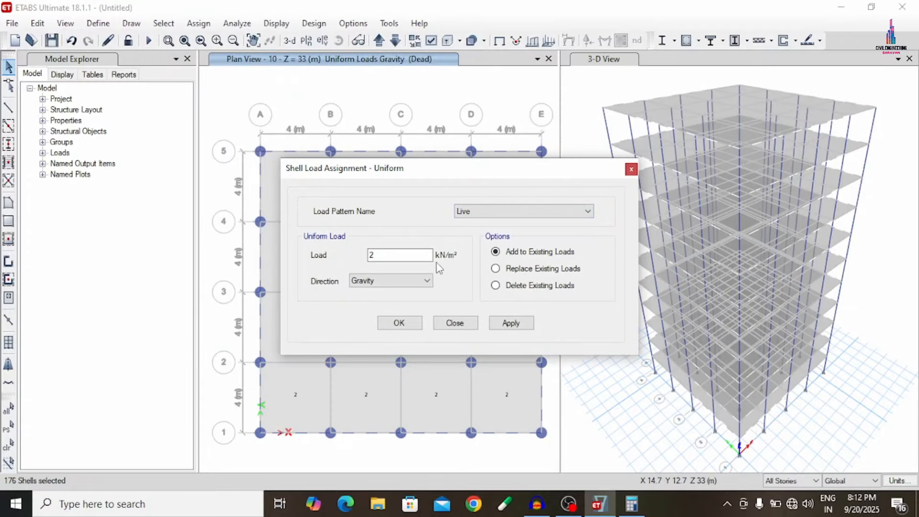
pyautogui.click(417, 256)
pyautogui.moveTo(418, 257); pyautogui.dragTo(332, 258)
pyautogui.click(510, 323)
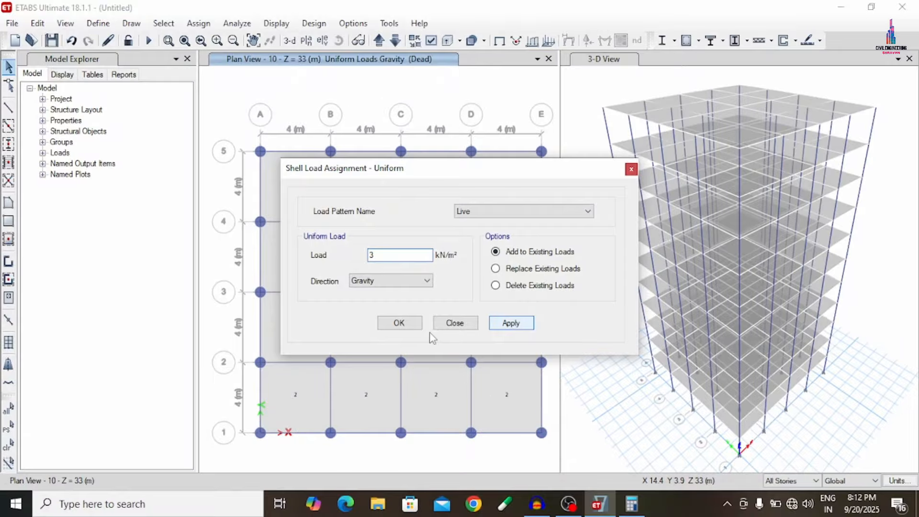
pyautogui.click(400, 323)
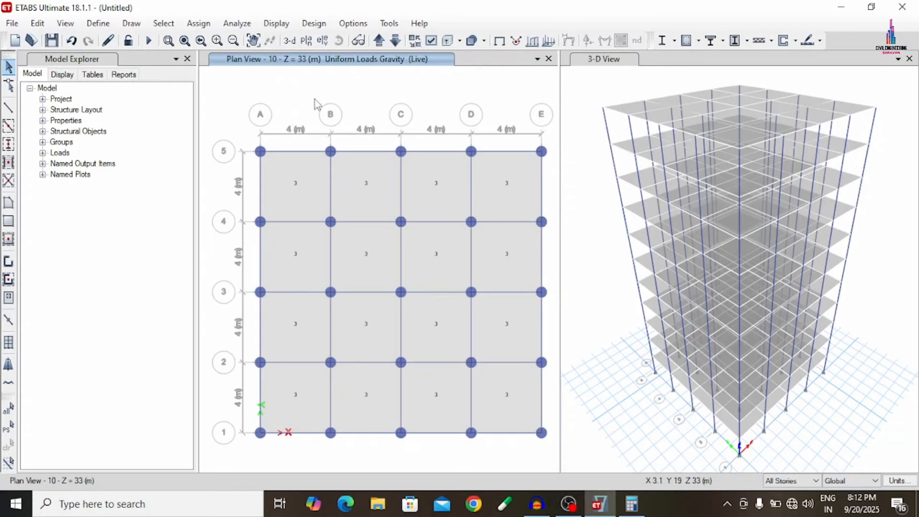
# - Add the default design load combinations for concrete frame design to the model
pyautogui.click(97, 24)
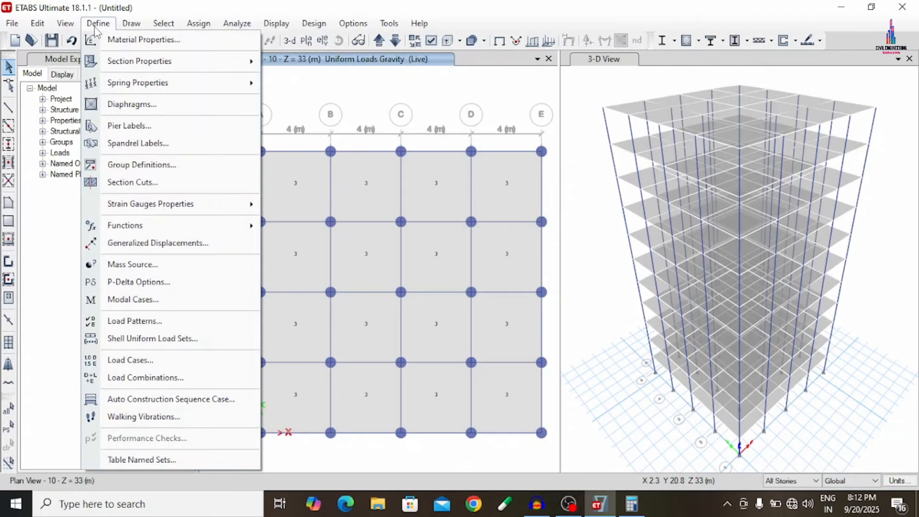
pyautogui.click(165, 377)
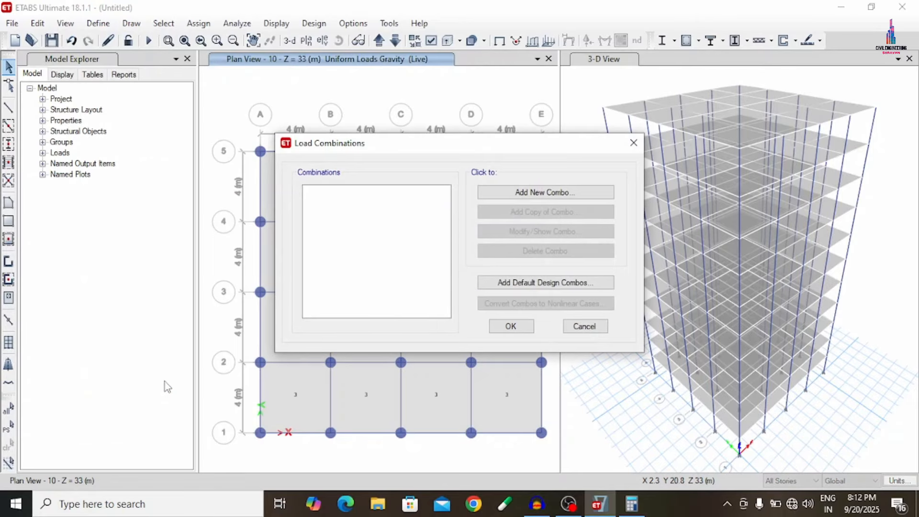
pyautogui.click(511, 284)
pyautogui.click(431, 230)
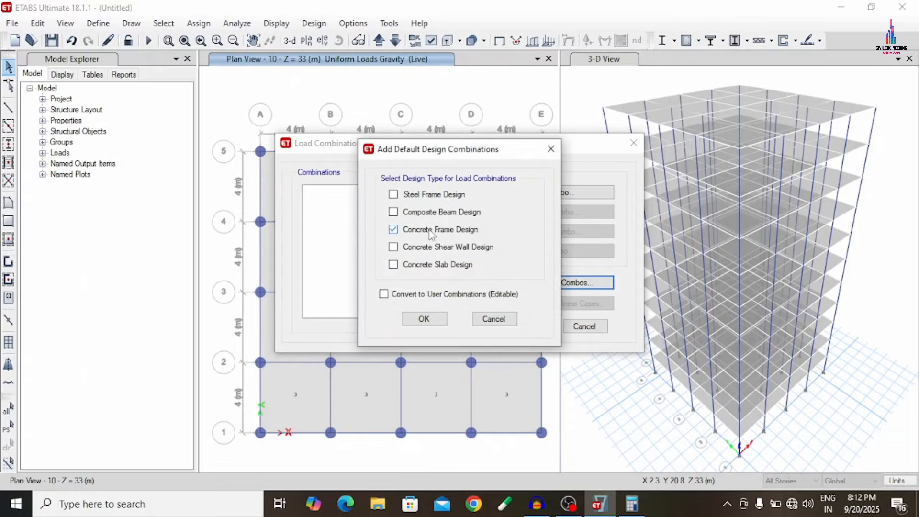
pyautogui.click(414, 268)
pyautogui.click(412, 266)
pyautogui.click(412, 266)
pyautogui.click(423, 321)
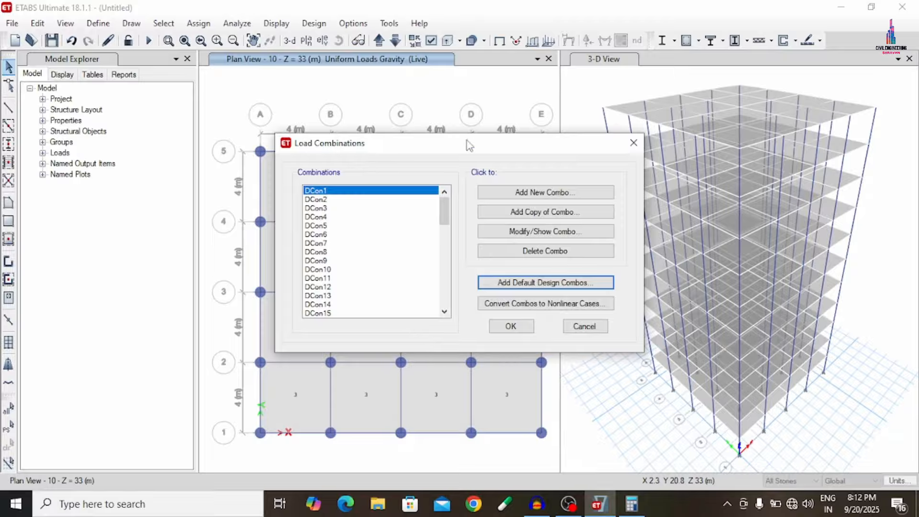
pyautogui.click(522, 327)
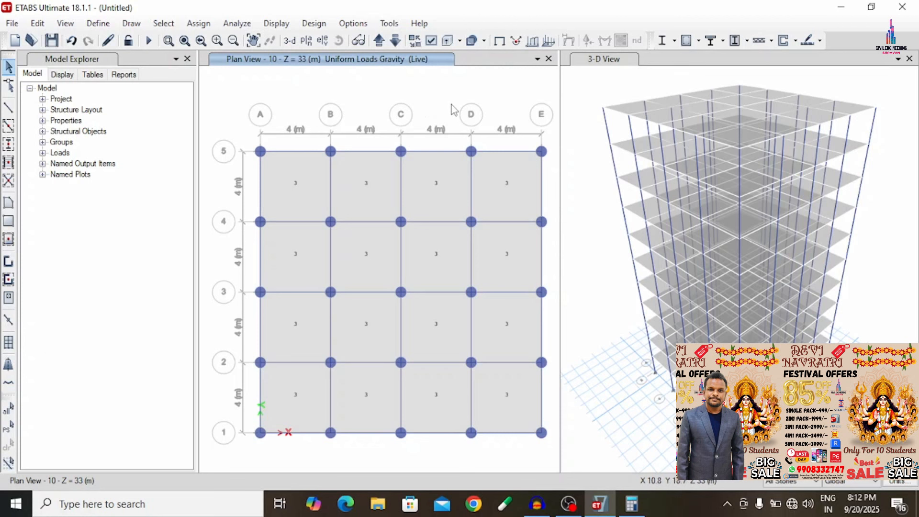
# - Select all the joints on the Base story
pyautogui.click(164, 23)
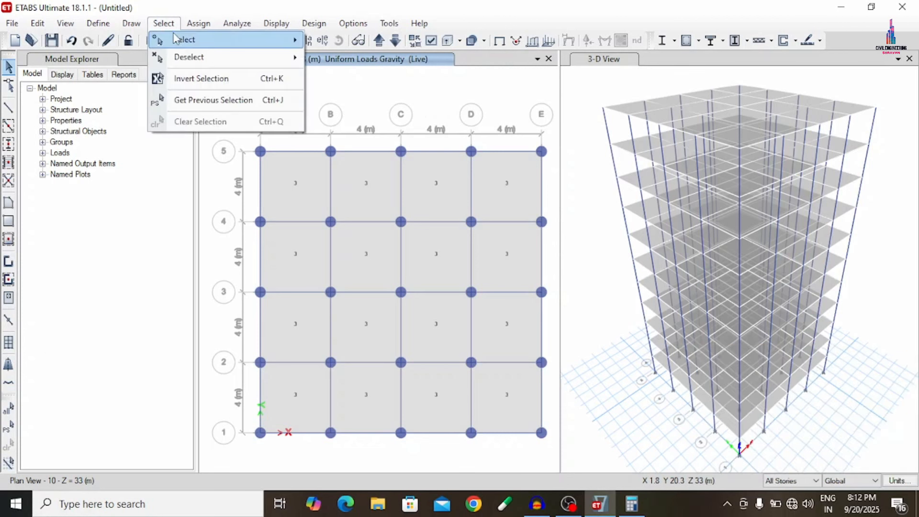
pyautogui.moveTo(191, 39)
pyautogui.click(394, 223)
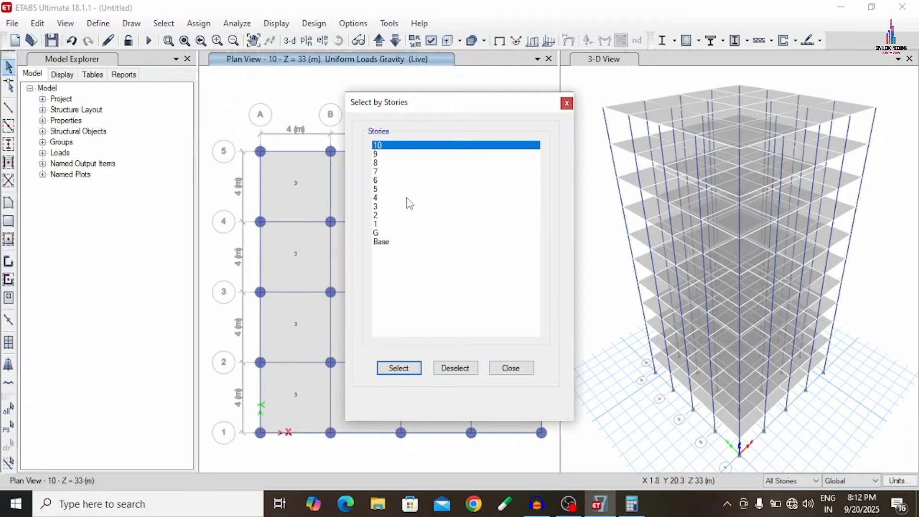
pyautogui.click(382, 241)
pyautogui.click(402, 368)
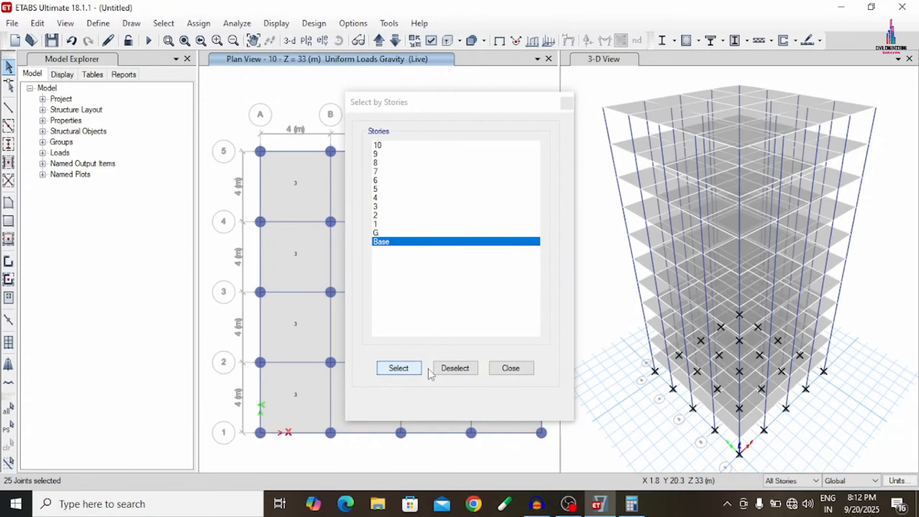
pyautogui.click(511, 368)
# - Assign fixed restraints to the selected base joints, restraining translation and rotation in X, Y and Z
pyautogui.click(198, 23)
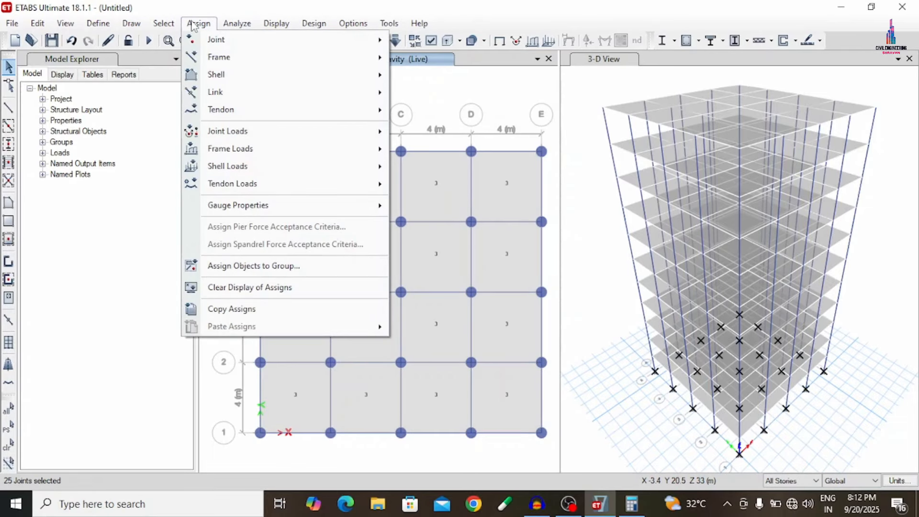
pyautogui.moveTo(239, 41)
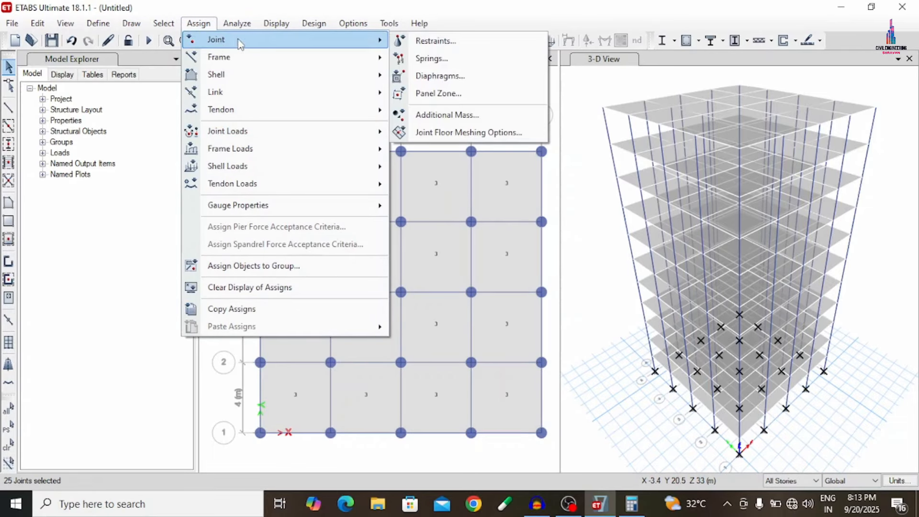
pyautogui.click(436, 41)
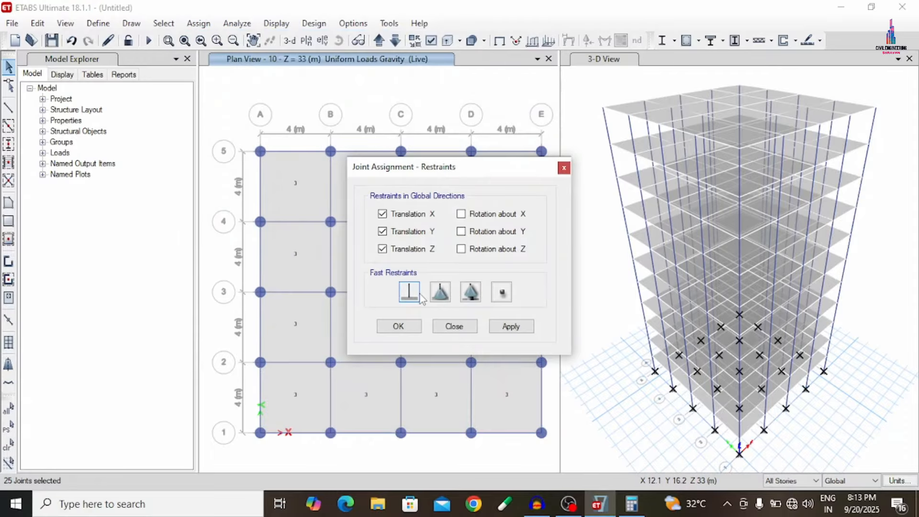
pyautogui.click(510, 332)
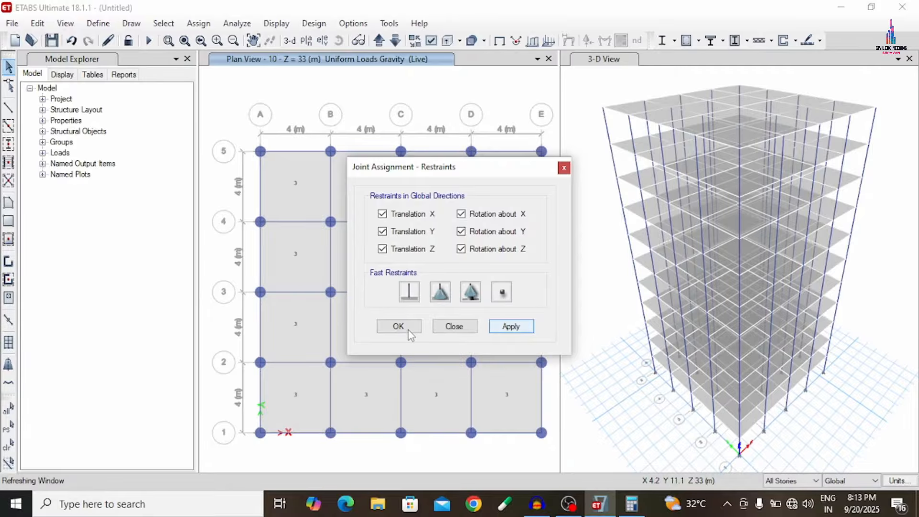
pyautogui.click(389, 328)
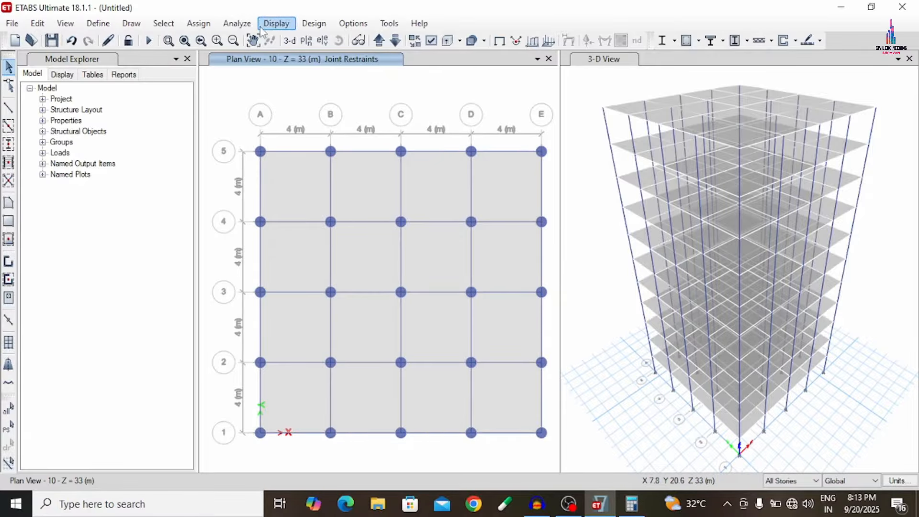
# - Check the model for joints/joints, joints/frames and joints/shells within tolerance, and dismiss the report
pyautogui.click(237, 23)
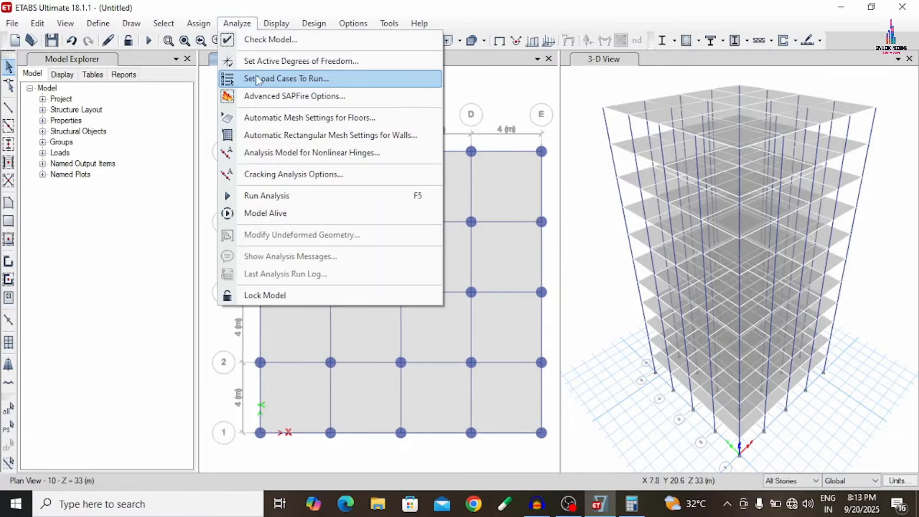
pyautogui.click(259, 45)
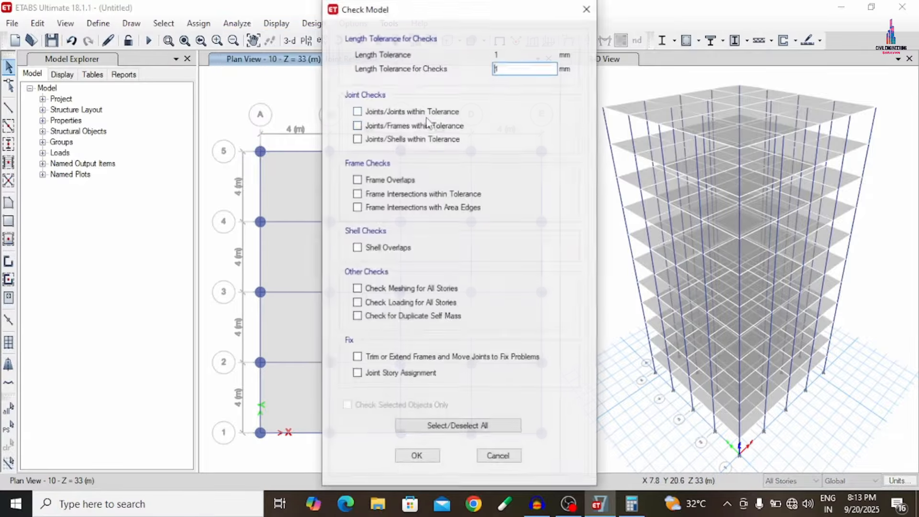
pyautogui.click(406, 112)
pyautogui.click(406, 125)
pyautogui.click(404, 140)
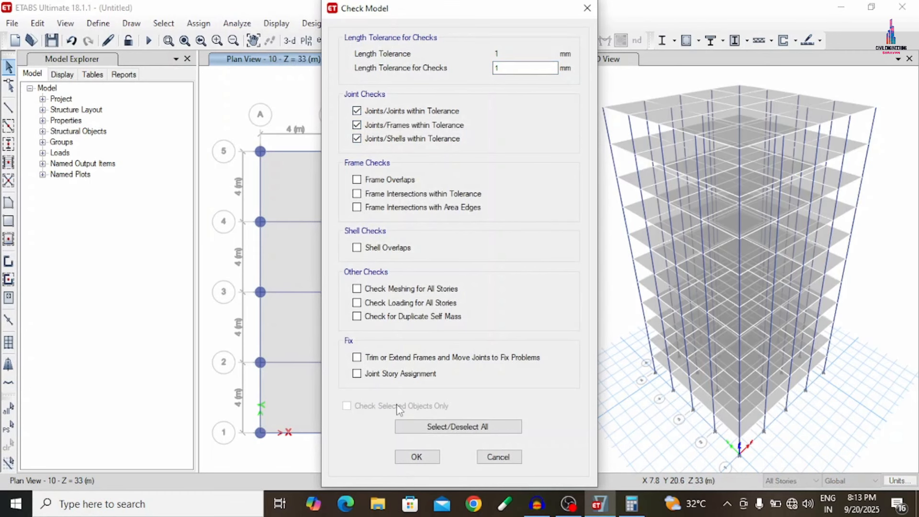
pyautogui.click(418, 457)
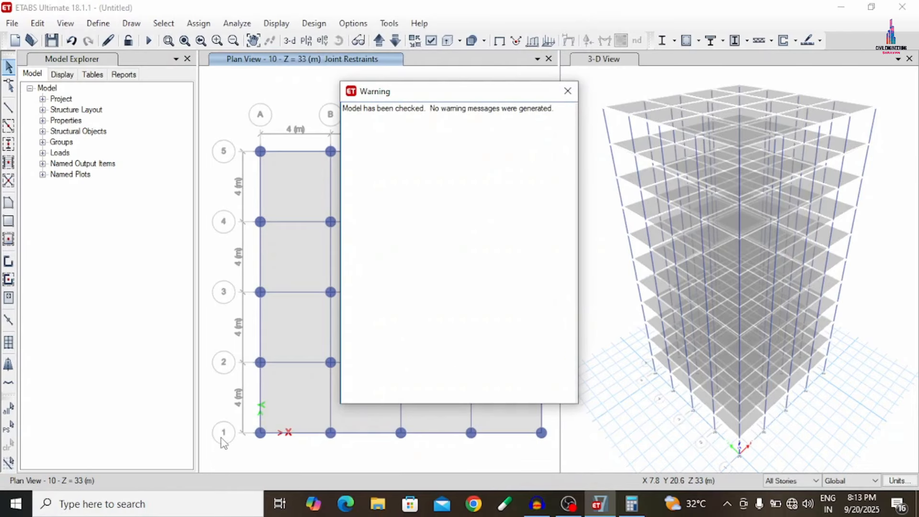
pyautogui.click(567, 91)
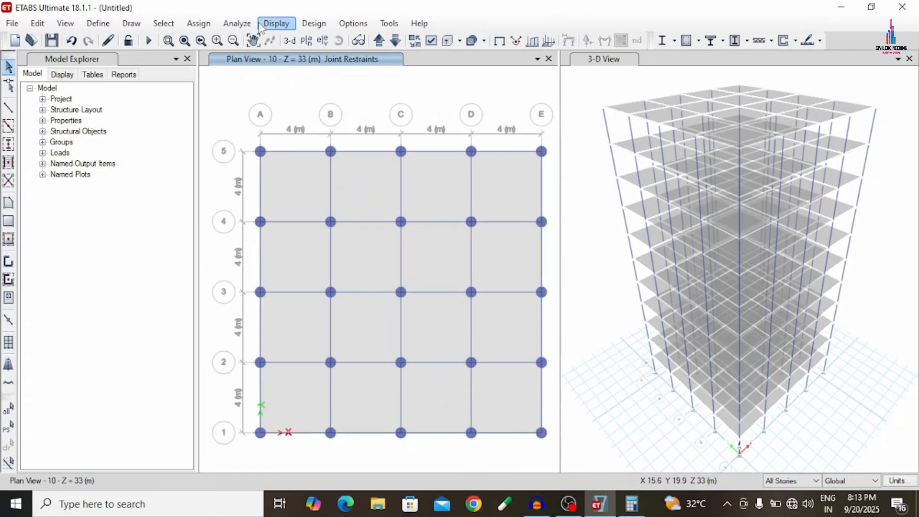
# - Run the analysis, saving the model in the ETABSMODEL folder as "G+10 circular column Building"
pyautogui.click(249, 24)
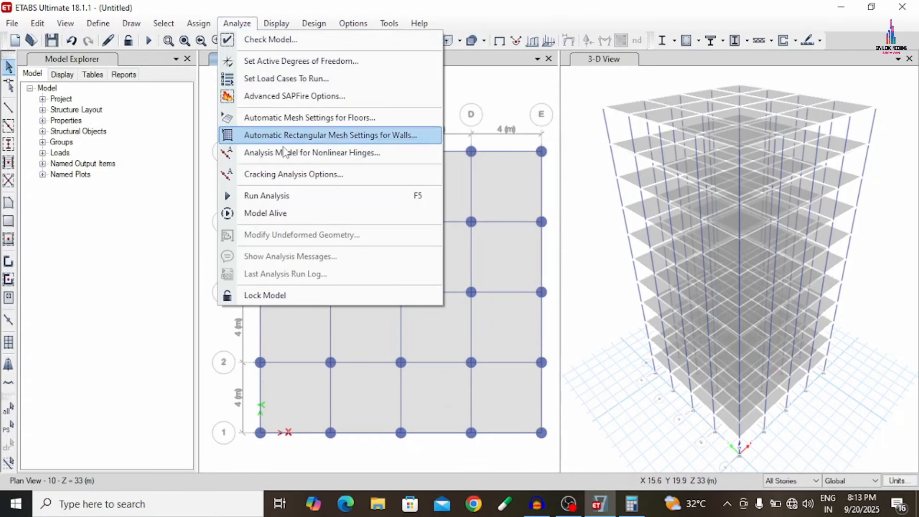
pyautogui.click(303, 201)
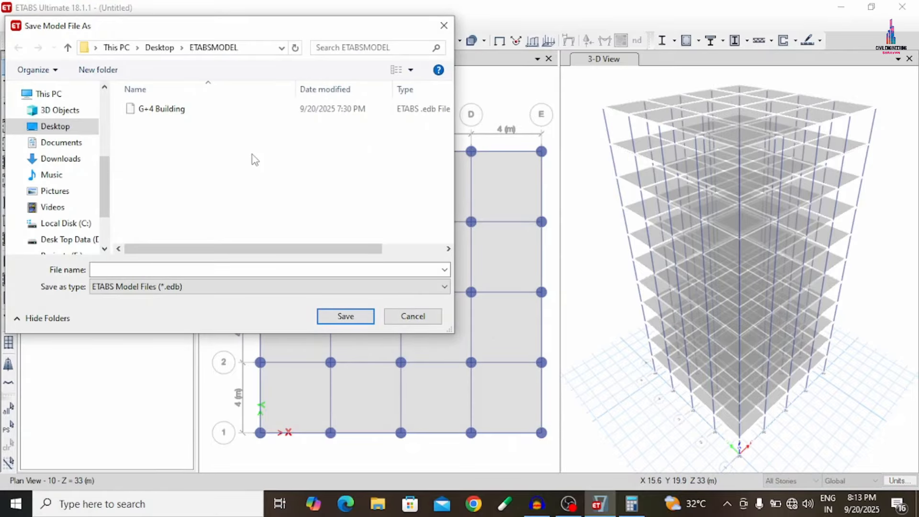
pyautogui.press('g')
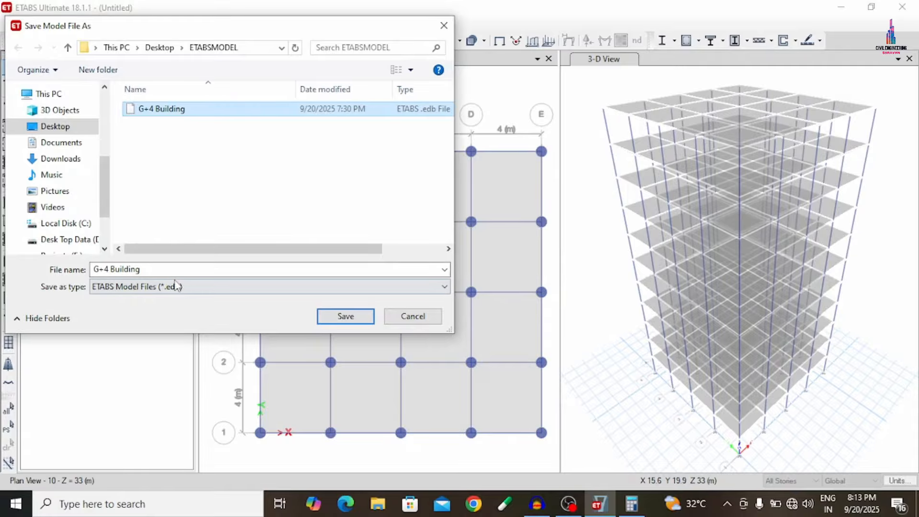
pyautogui.click(106, 268)
pyautogui.click(107, 268)
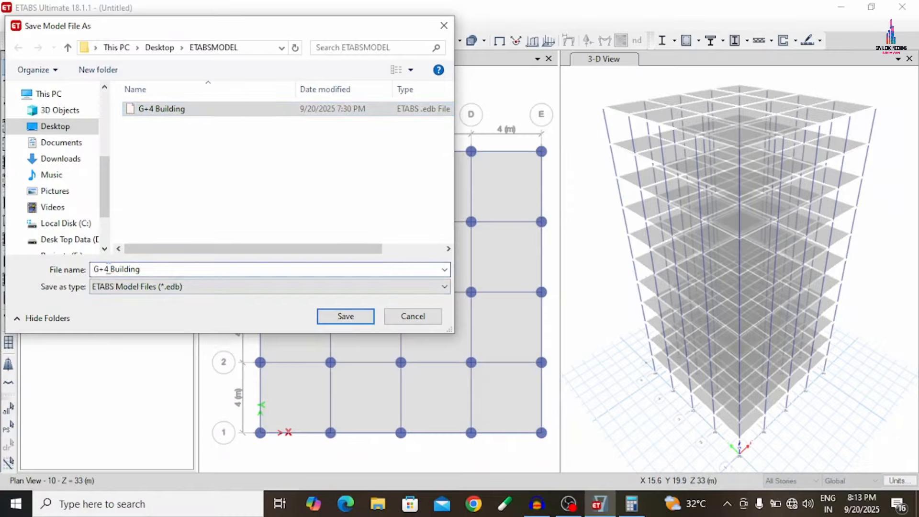
pyautogui.press('BackSpace')
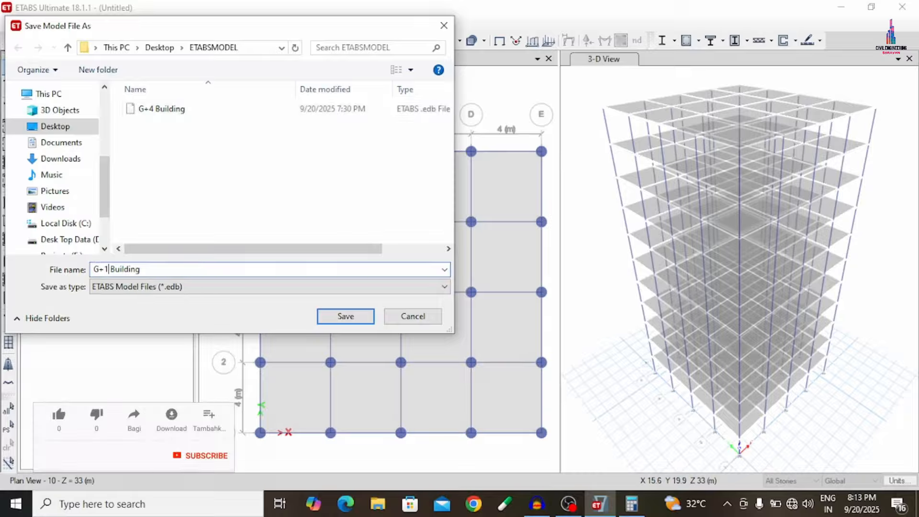
pyautogui.write('10 ')
pyautogui.write('circul')
pyautogui.write('ar colu')
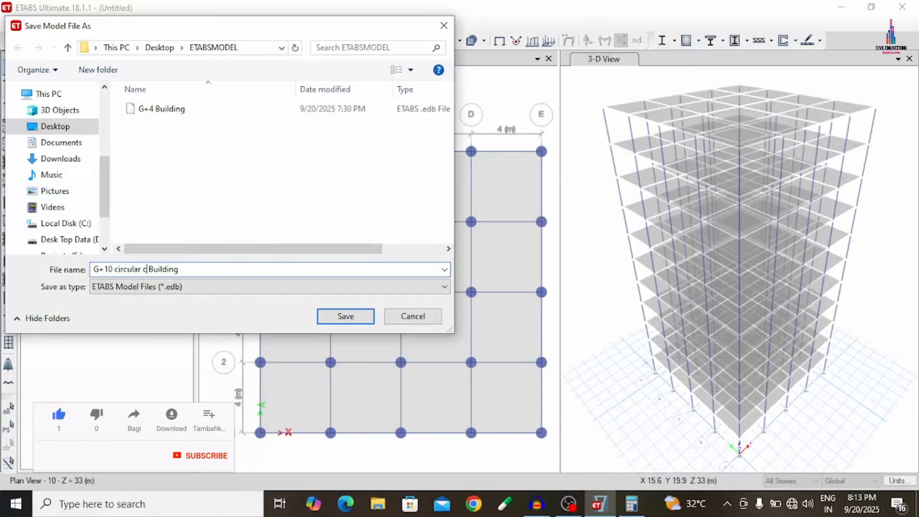
pyautogui.write('mn')
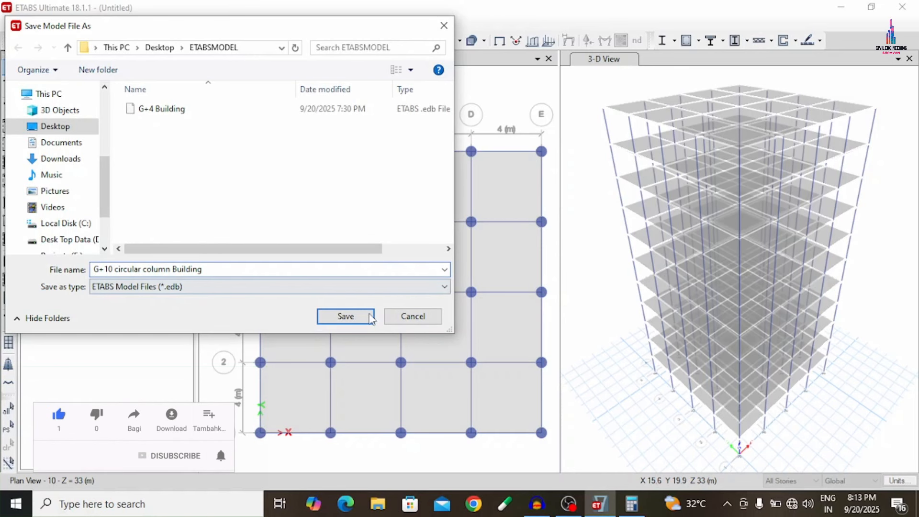
pyautogui.click(366, 317)
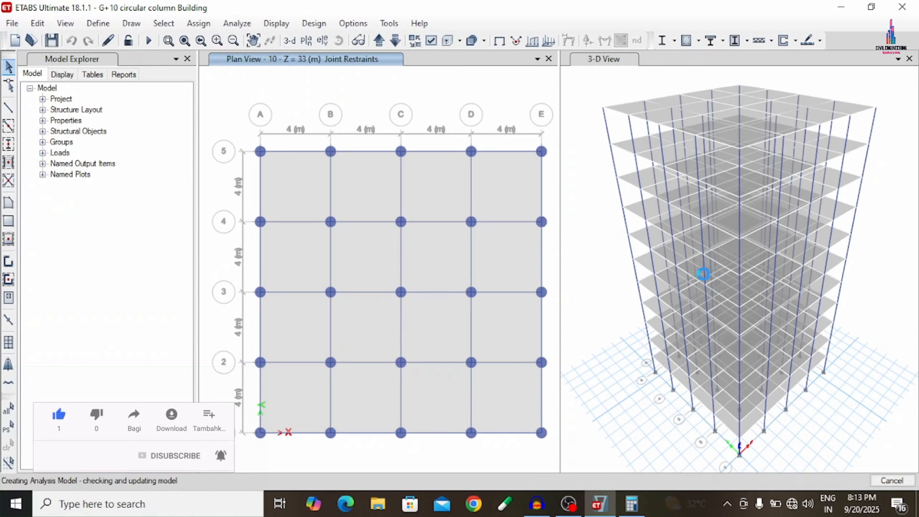
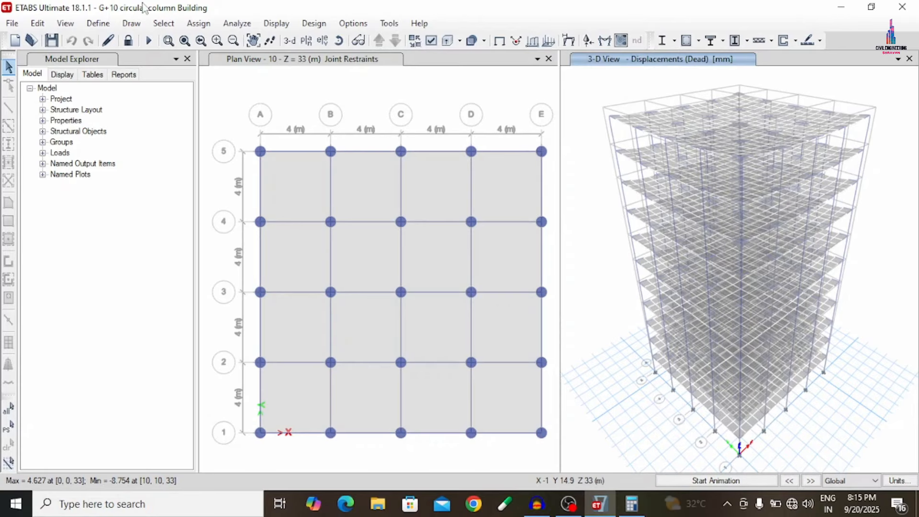
# - Display the Shear 2-2 and Moment 3-3 member force diagrams of the frames for load combination DCon13
pyautogui.click(248, 25)
pyautogui.click(274, 24)
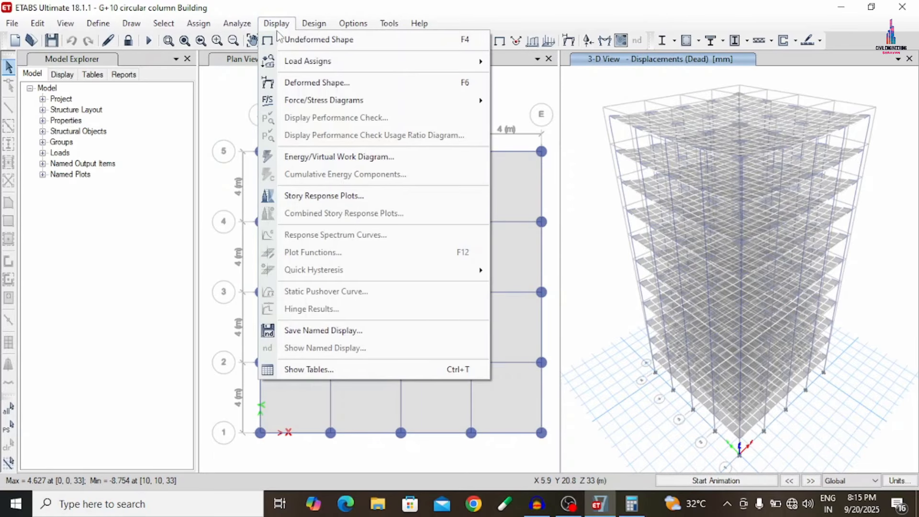
pyautogui.moveTo(335, 101)
pyautogui.click(569, 142)
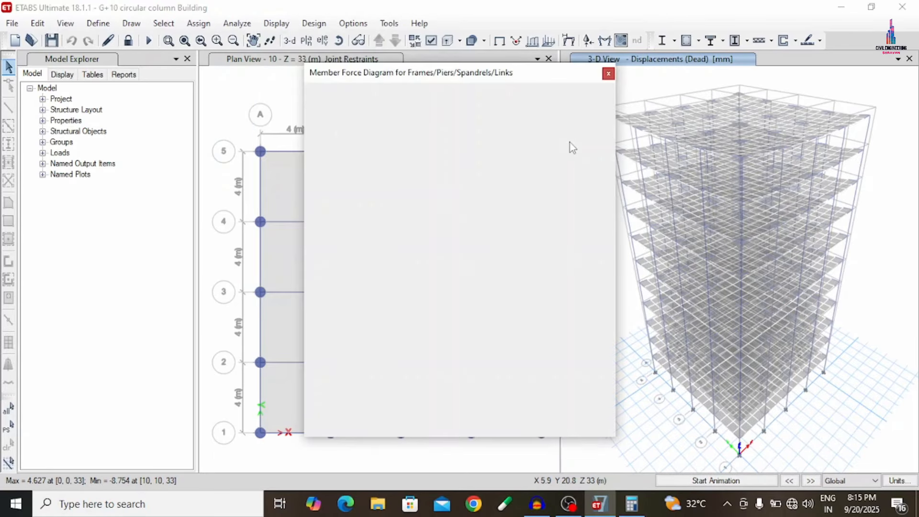
pyautogui.click(425, 119)
pyautogui.click(415, 136)
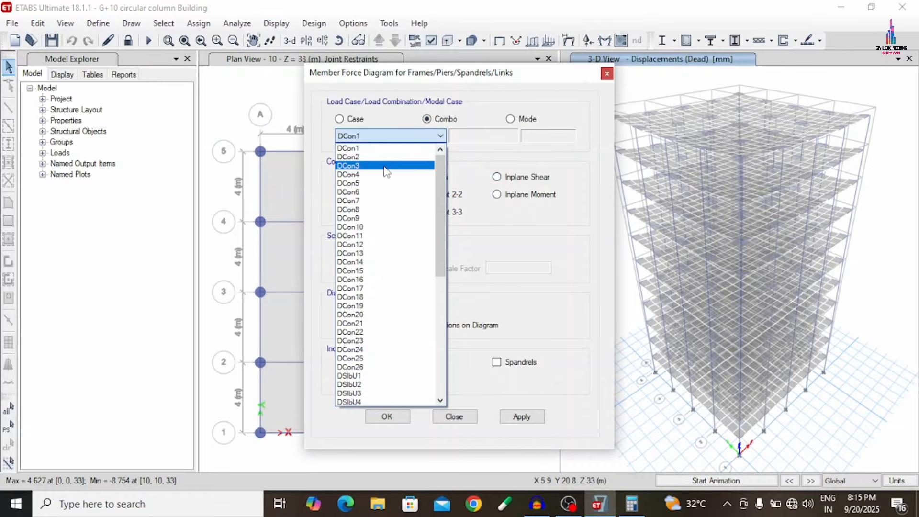
pyautogui.click(363, 254)
pyautogui.click(368, 196)
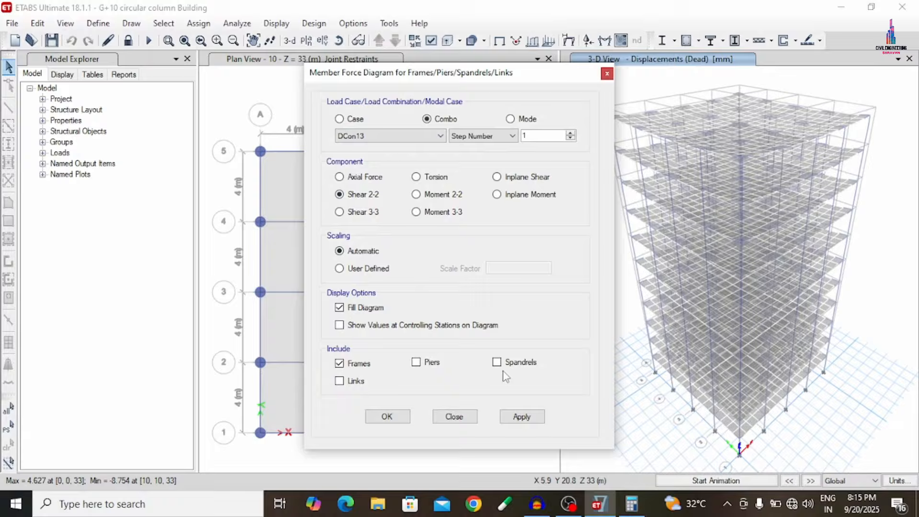
pyautogui.click(519, 418)
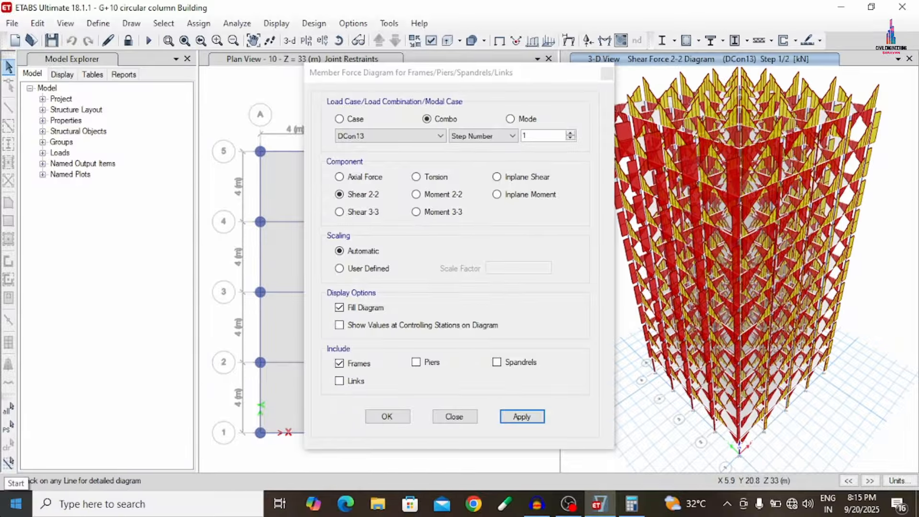
pyautogui.click(432, 214)
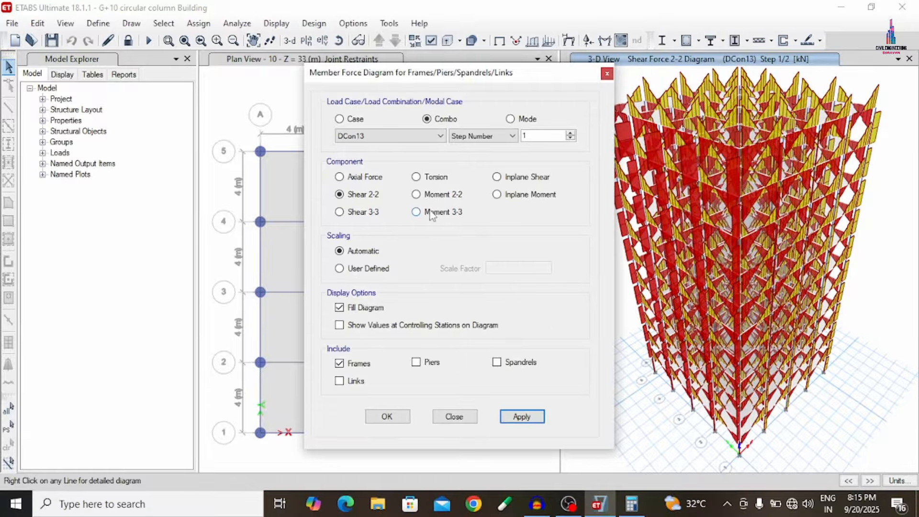
pyautogui.click(530, 426)
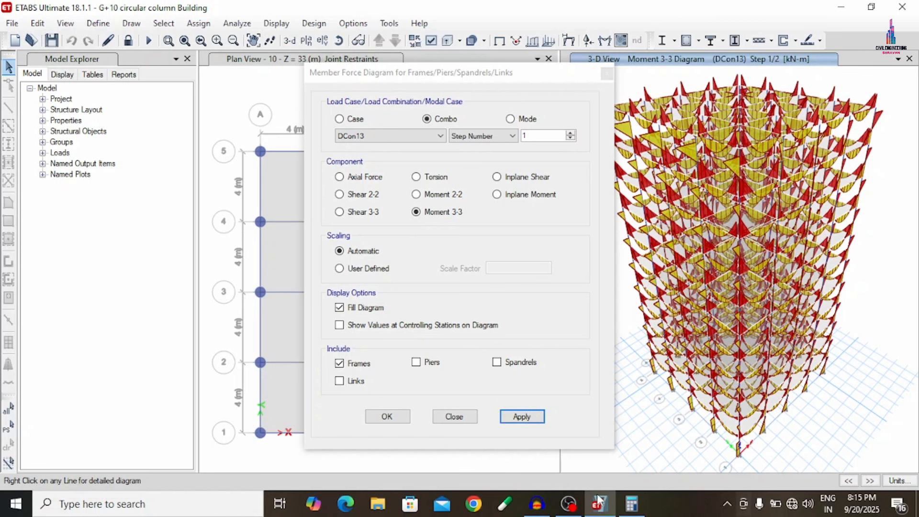
pyautogui.click(538, 504)
pyautogui.click(541, 507)
pyautogui.click(540, 508)
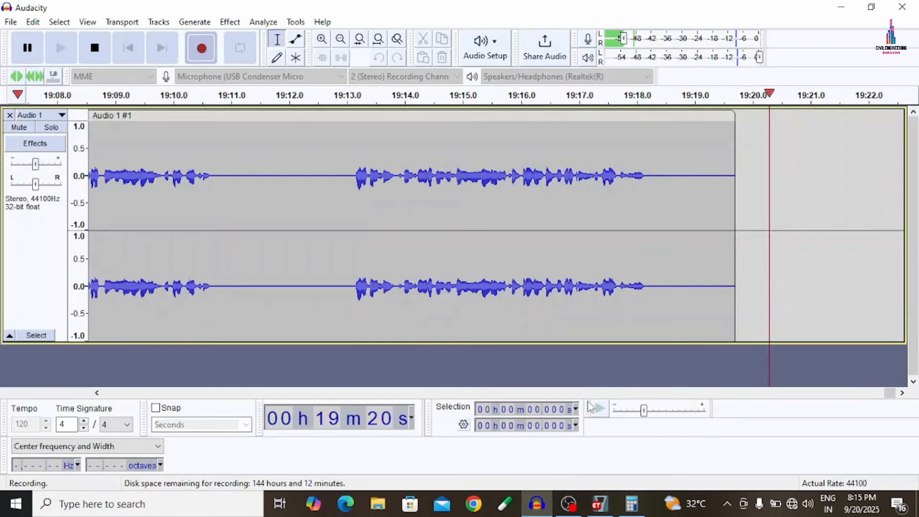
pyautogui.click(538, 505)
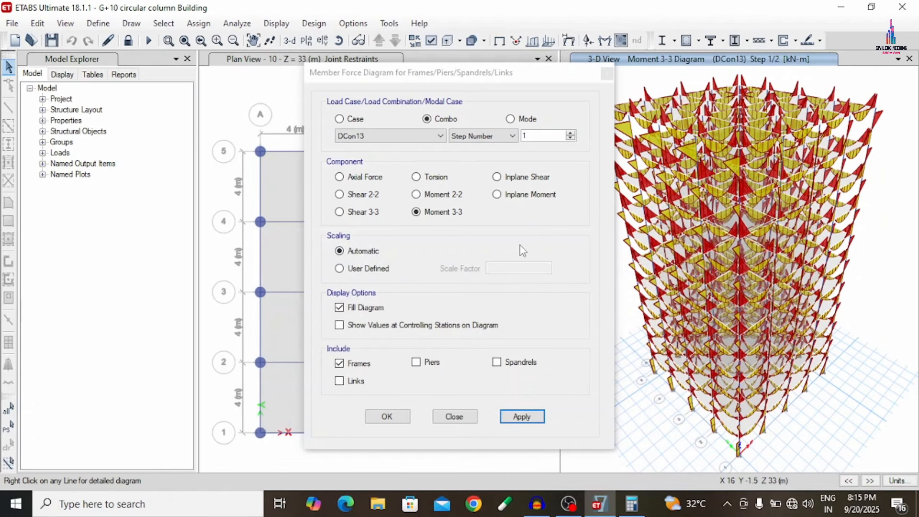
# - Display the Torsion diagram of the frames for load combination DCon13 and close the member force settings
pyautogui.click(428, 182)
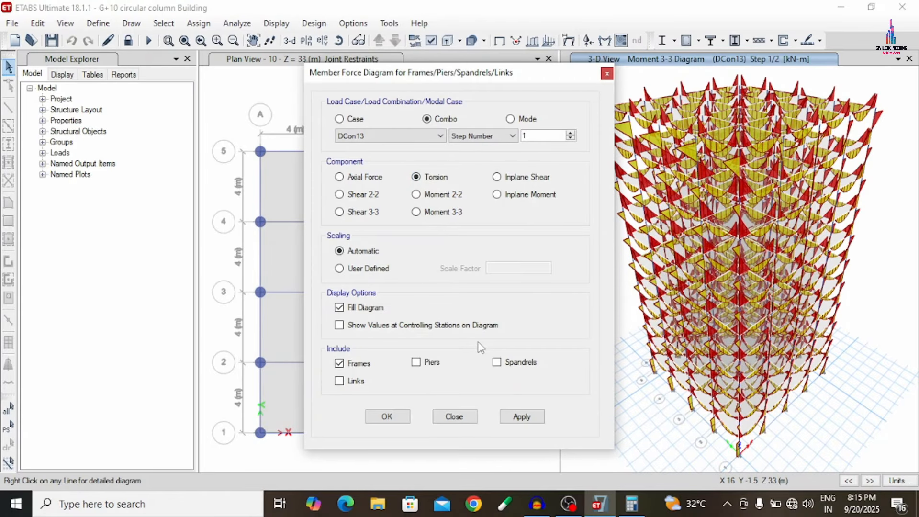
pyautogui.click(520, 415)
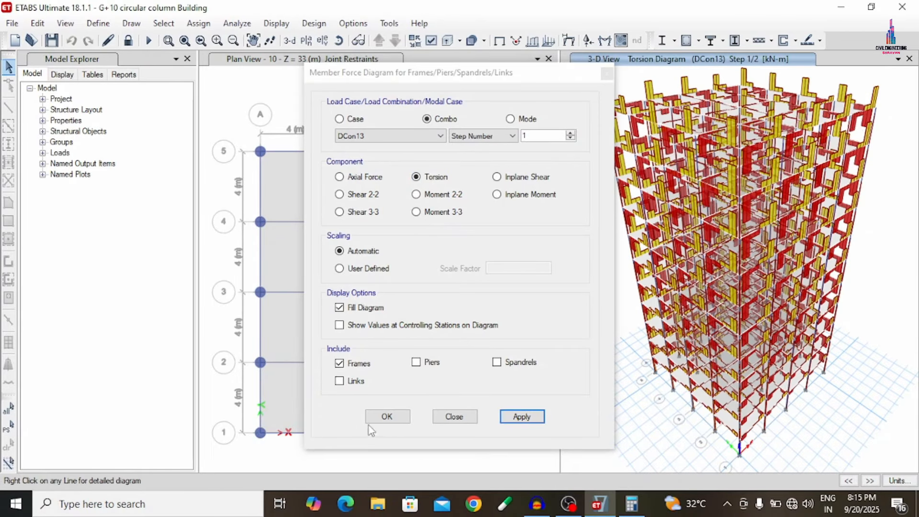
pyautogui.click(385, 421)
pyautogui.click(386, 418)
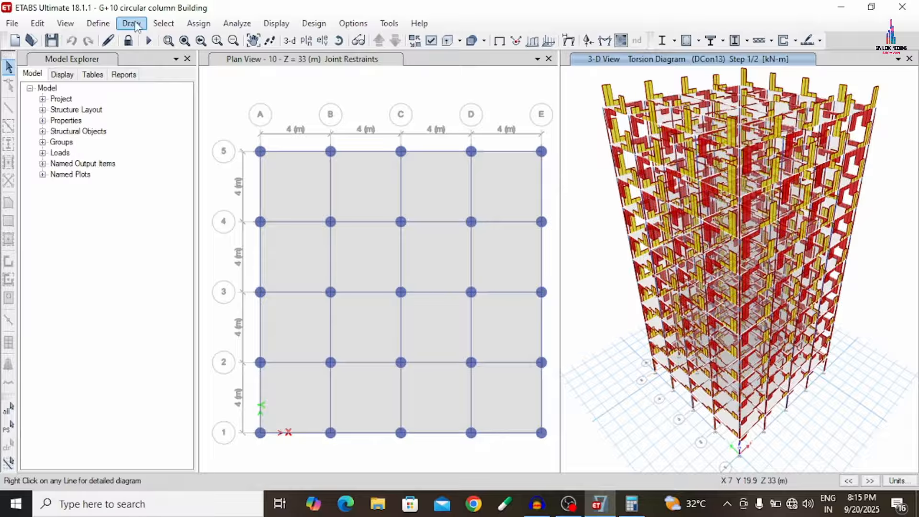
# - Unlock the analysed model for editing and make the plan view the active window
pyautogui.click(128, 40)
pyautogui.click(481, 302)
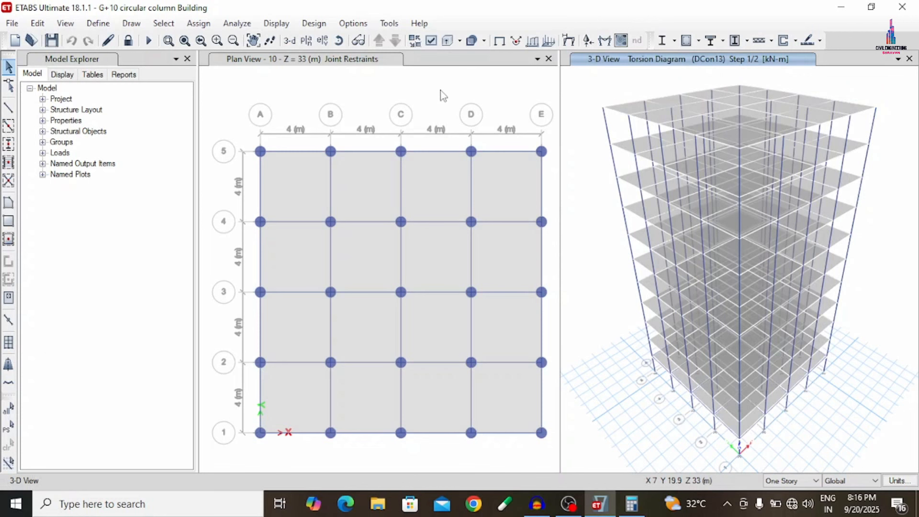
pyautogui.click(441, 90)
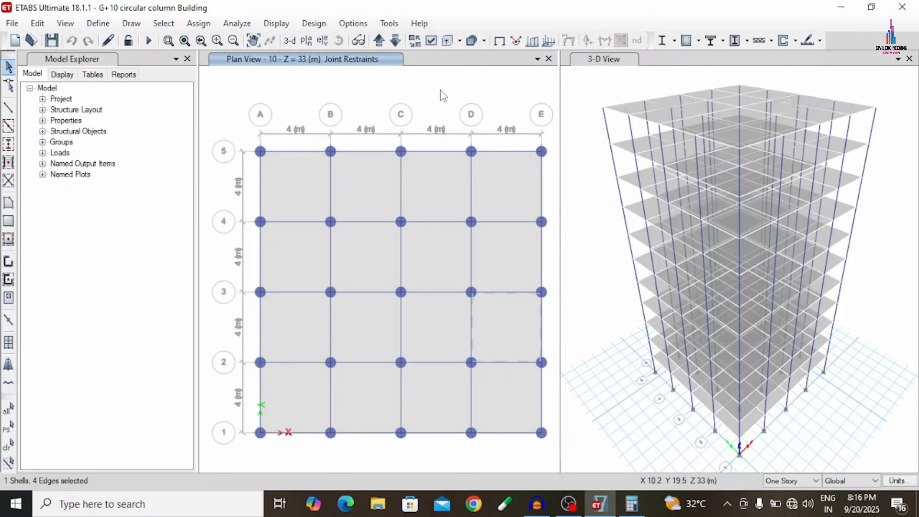
# - Add auto-width design strips on story 10 along the G1 grid lines in the X direction on strip layer A
pyautogui.click(38, 23)
pyautogui.moveTo(91, 444)
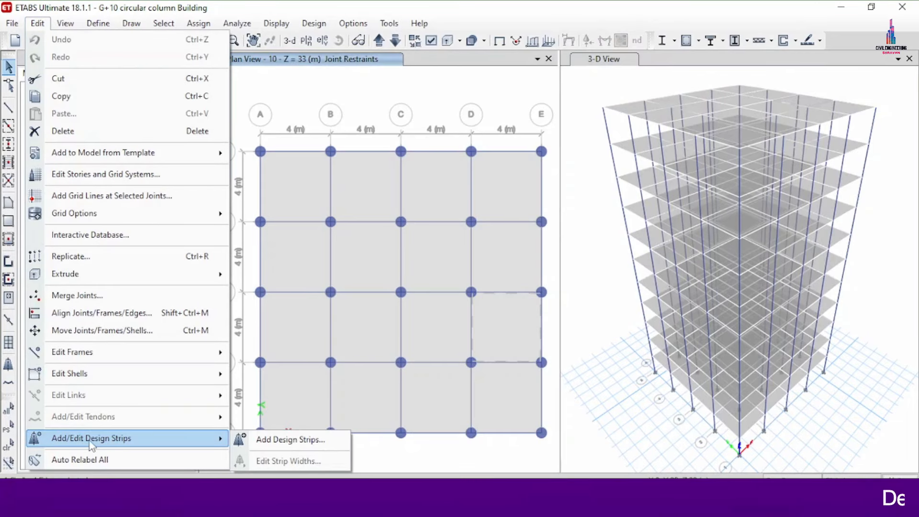
pyautogui.click(288, 439)
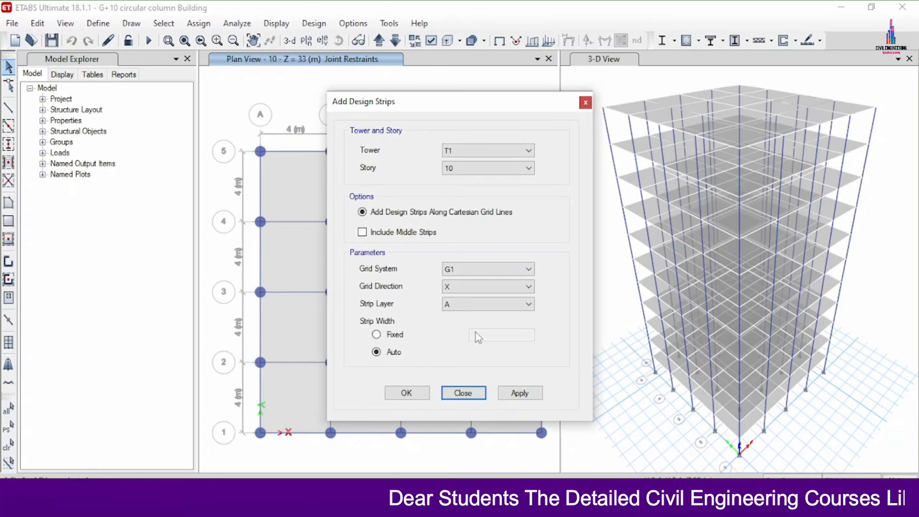
pyautogui.click(516, 396)
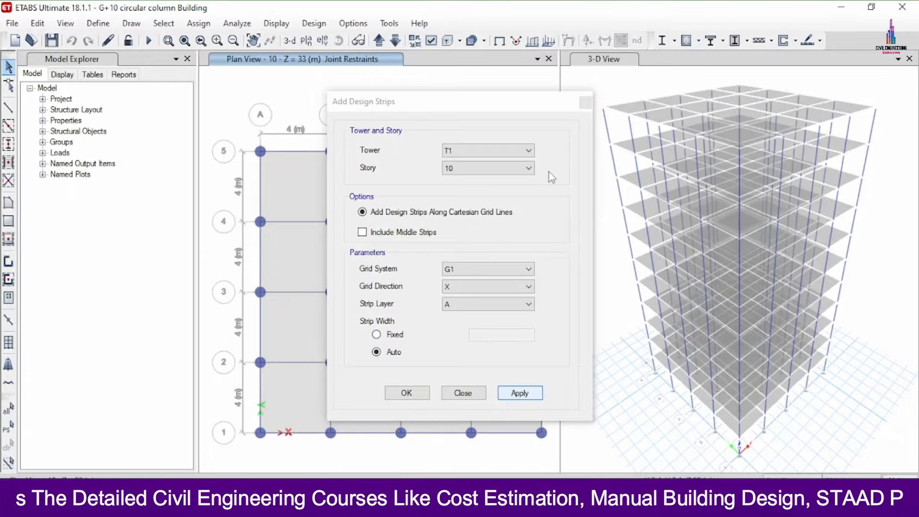
pyautogui.click(519, 392)
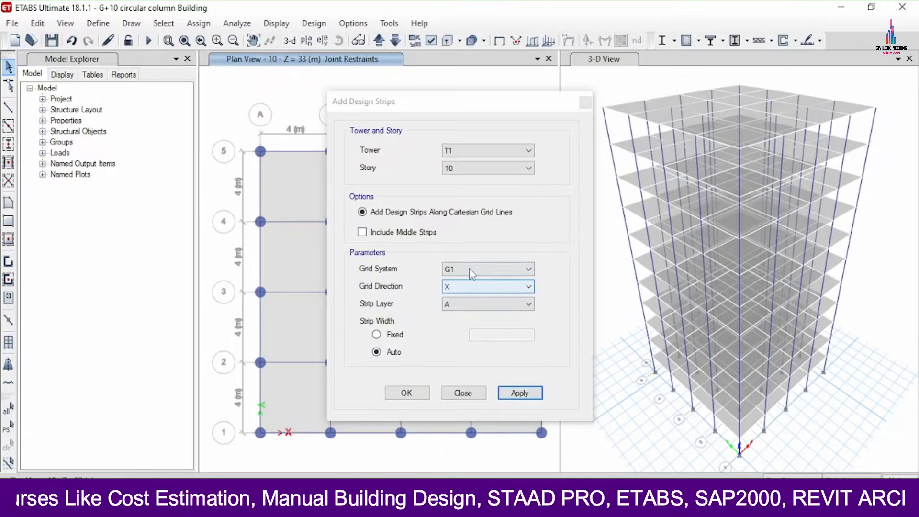
# - Add auto-width design strips on story 10 along the grid lines in the Y direction on strip layer B
pyautogui.click(472, 286)
pyautogui.click(454, 308)
pyautogui.click(453, 307)
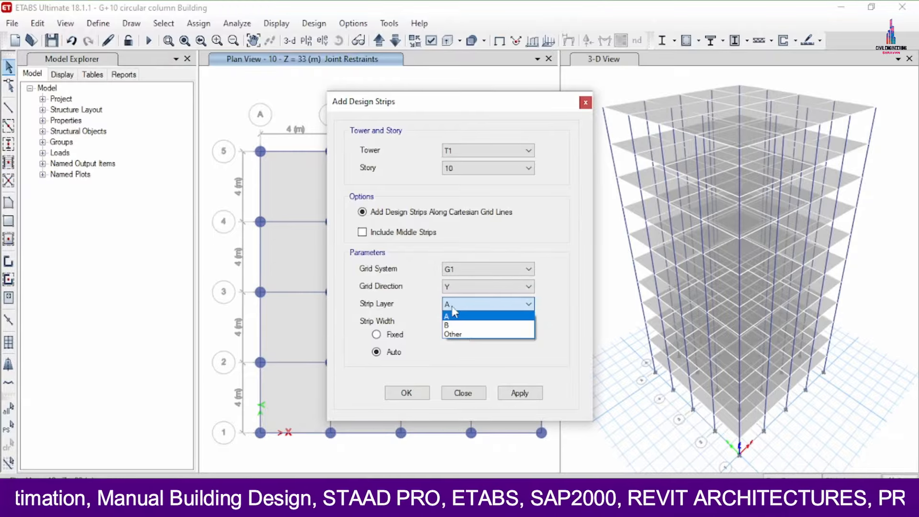
pyautogui.click(454, 316)
pyautogui.click(483, 304)
pyautogui.click(454, 325)
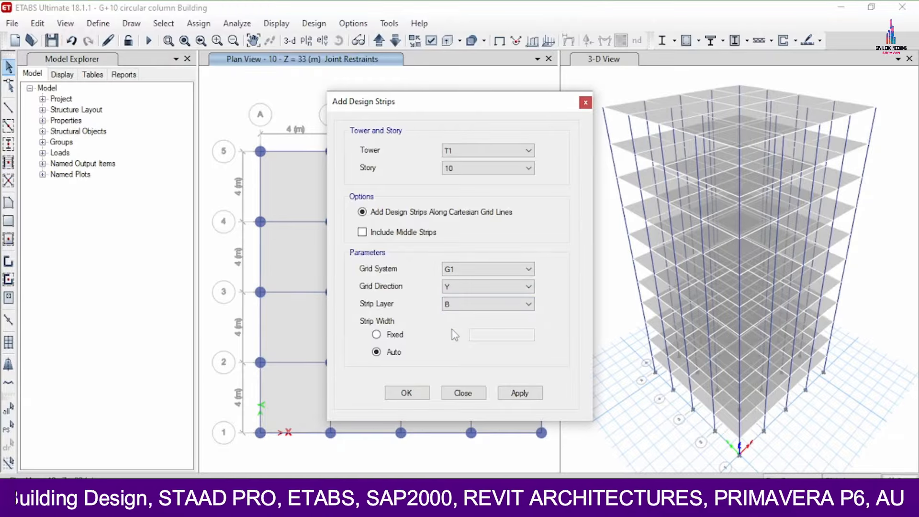
pyautogui.click(525, 392)
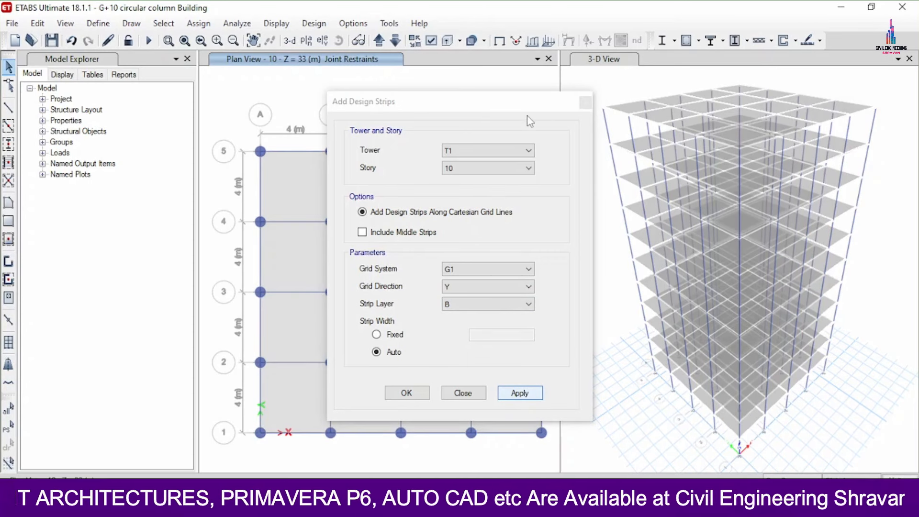
# - Switch the plan window to a 3D view and add design strips on story 9 in the X direction on strip layer A
pyautogui.moveTo(528, 101); pyautogui.dragTo(814, 105)
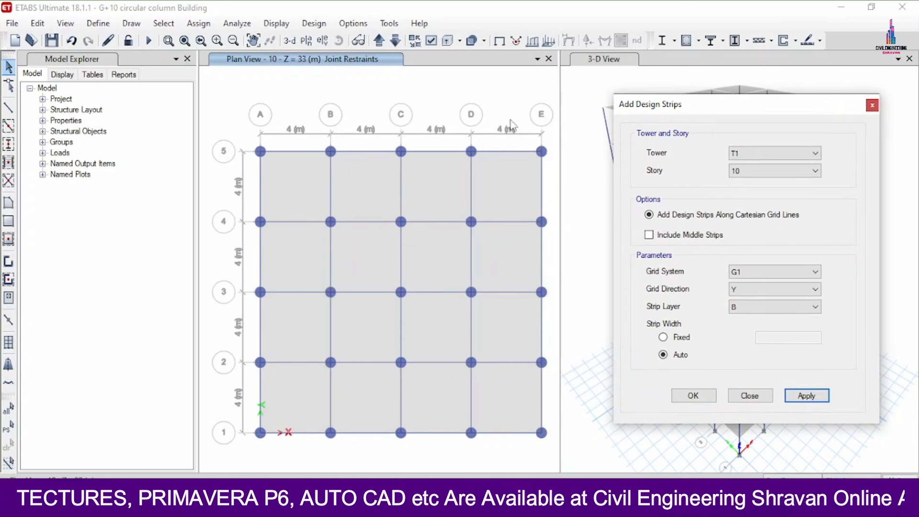
pyautogui.click(291, 41)
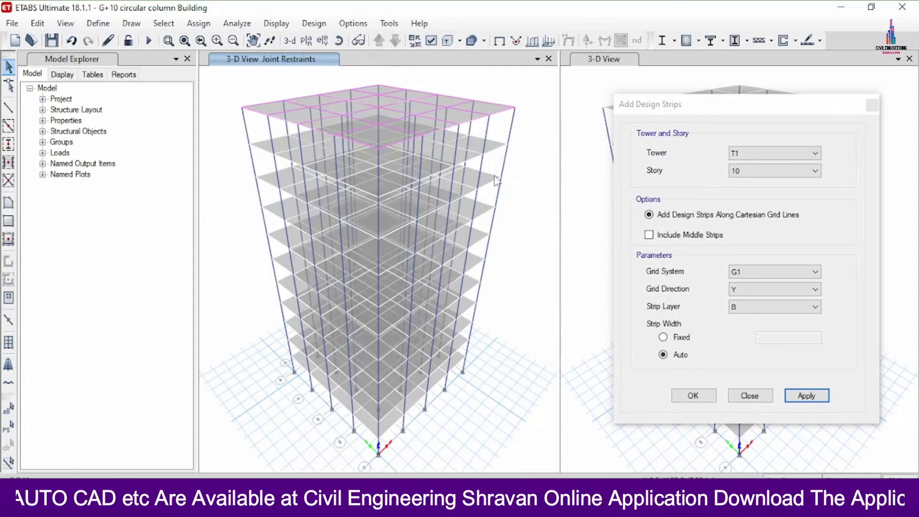
pyautogui.click(745, 174)
pyautogui.click(747, 192)
pyautogui.click(751, 290)
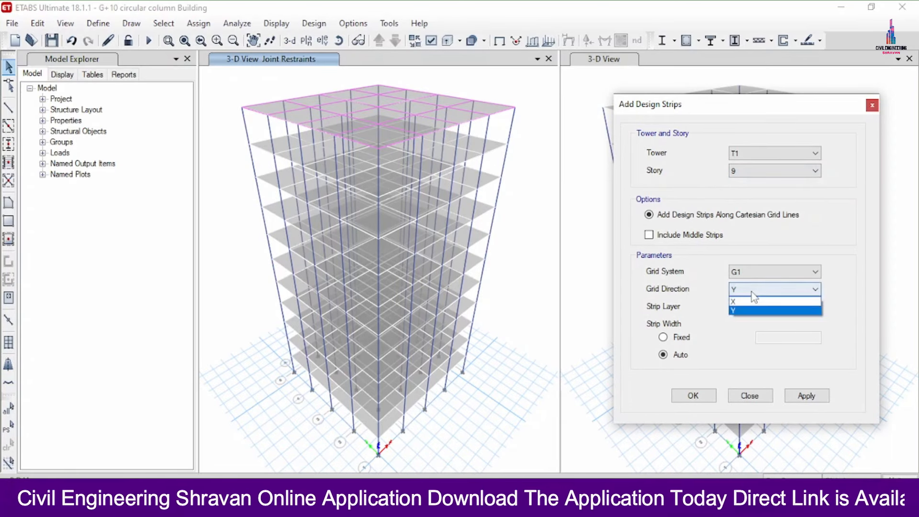
pyautogui.click(747, 301)
pyautogui.click(742, 307)
pyautogui.click(740, 316)
pyautogui.click(814, 396)
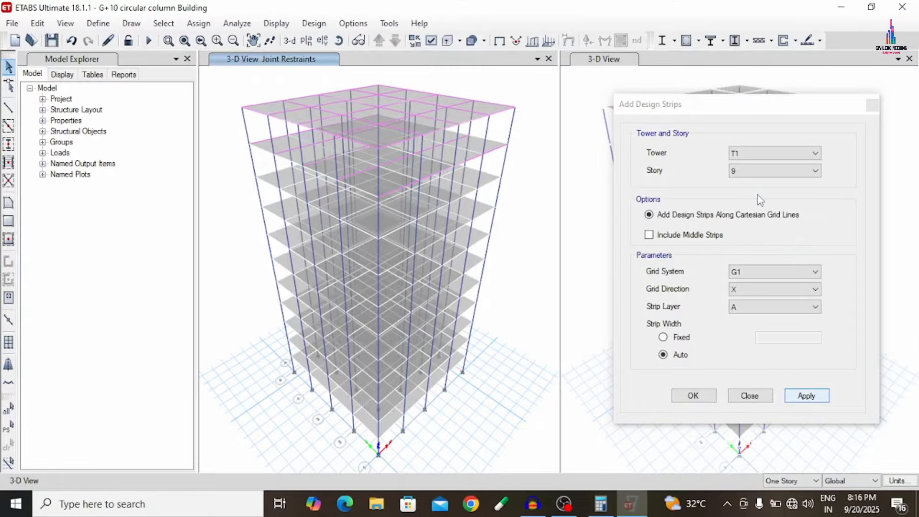
# - Add design strips on story 9 in the Y direction on strip layer B
pyautogui.click(771, 290)
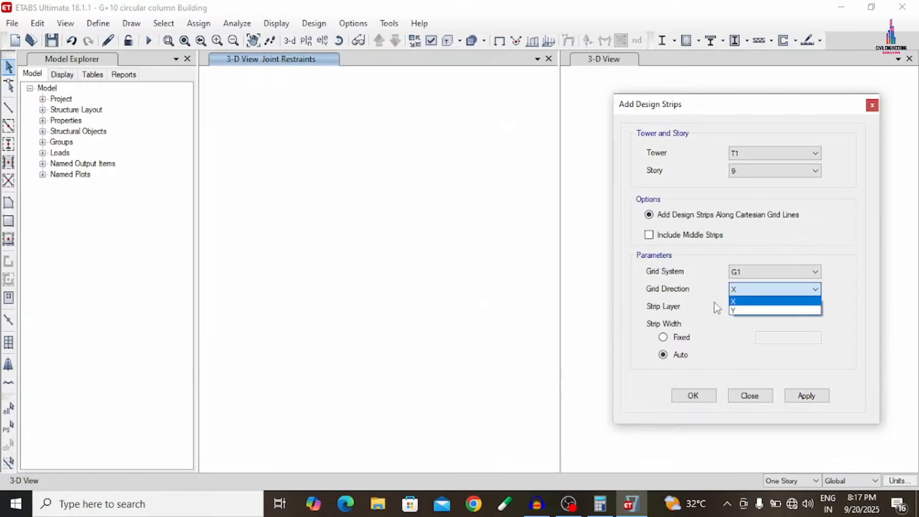
pyautogui.click(766, 310)
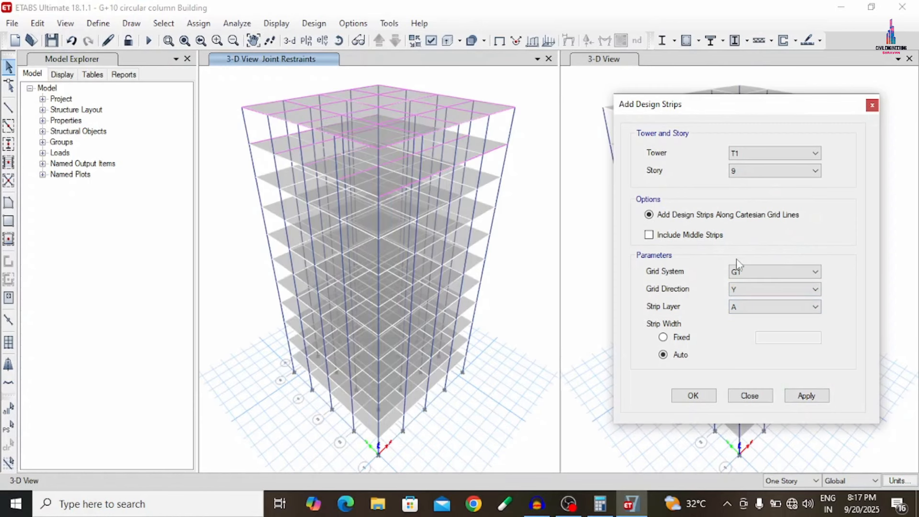
pyautogui.click(765, 307)
pyautogui.click(746, 330)
pyautogui.click(806, 396)
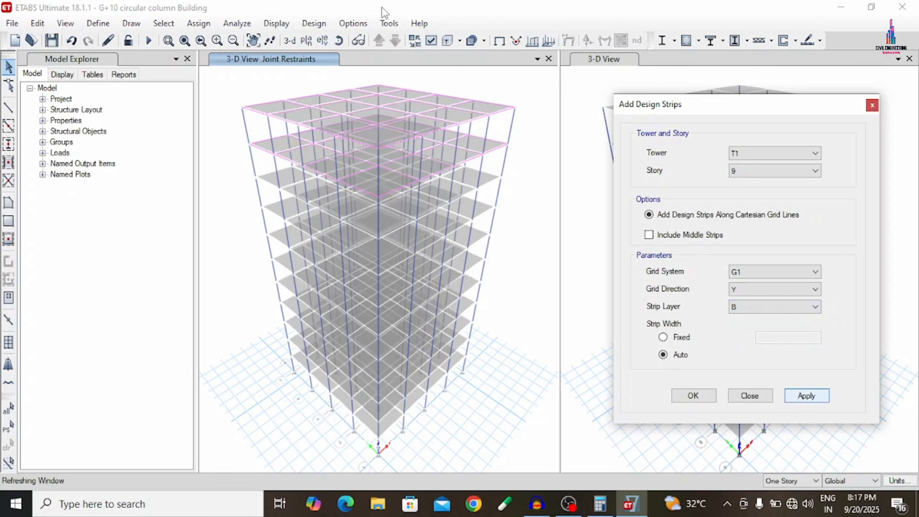
# - Add design strips on story 8 in the X direction on strip layer A
pyautogui.click(751, 173)
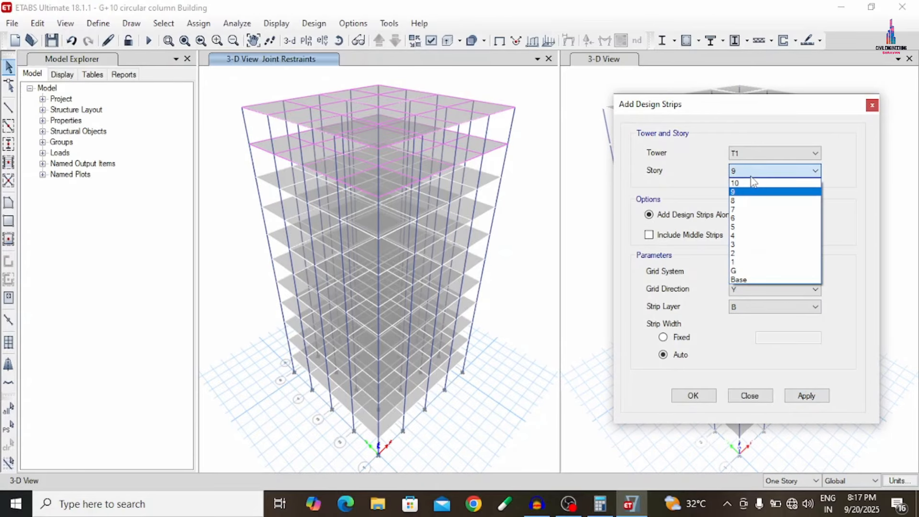
pyautogui.click(744, 202)
pyautogui.click(749, 289)
pyautogui.click(742, 299)
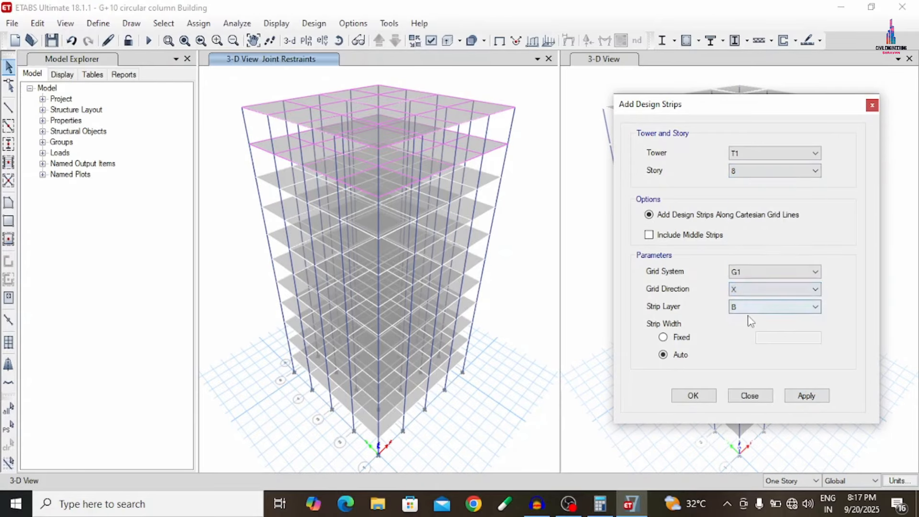
pyautogui.click(766, 307)
pyautogui.click(747, 317)
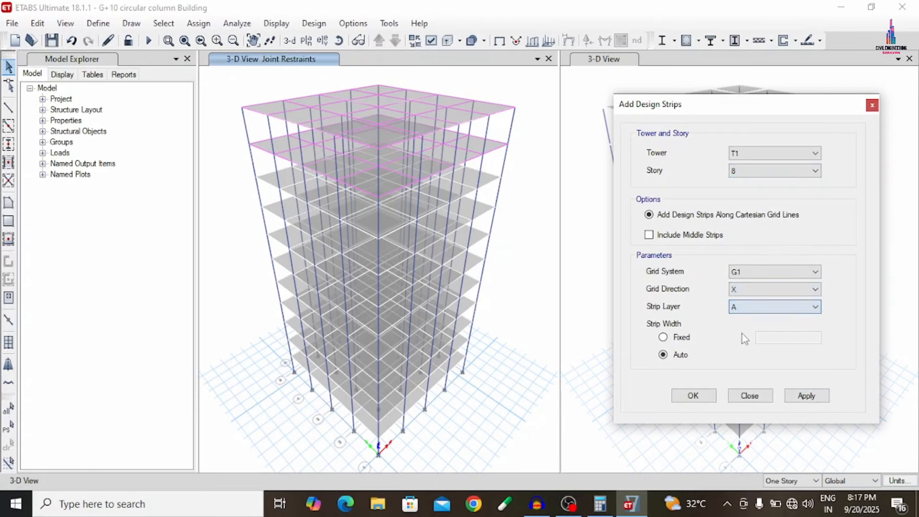
pyautogui.click(795, 398)
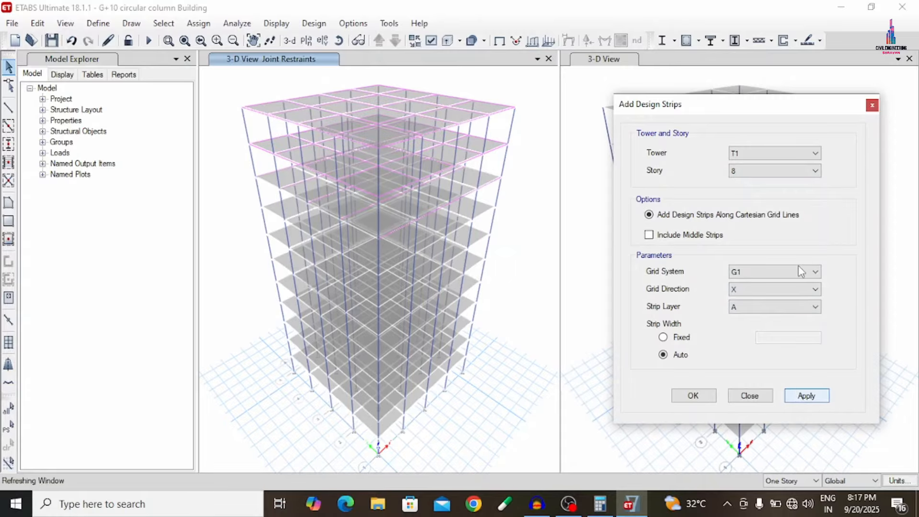
# - Add design strips on story 8 in the Y direction on strip layer B
pyautogui.click(779, 291)
pyautogui.click(743, 311)
pyautogui.click(745, 309)
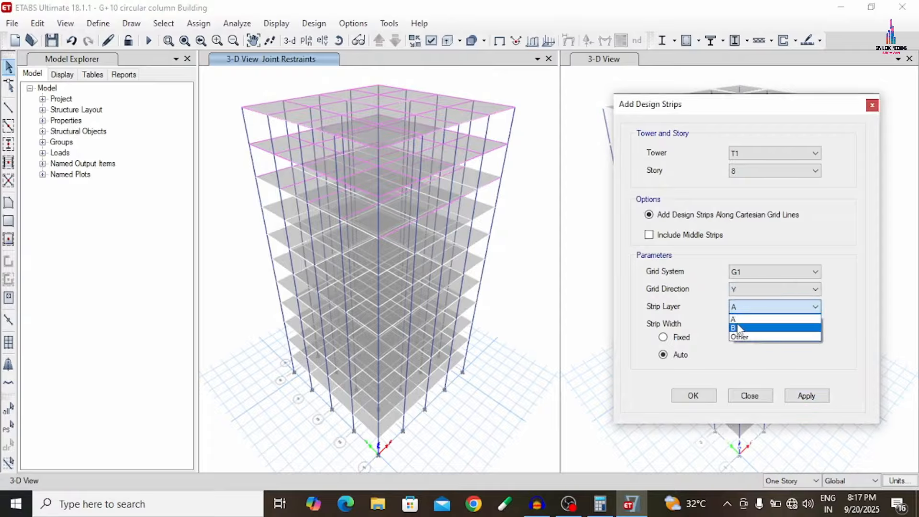
pyautogui.click(754, 329)
pyautogui.click(802, 398)
pyautogui.click(800, 400)
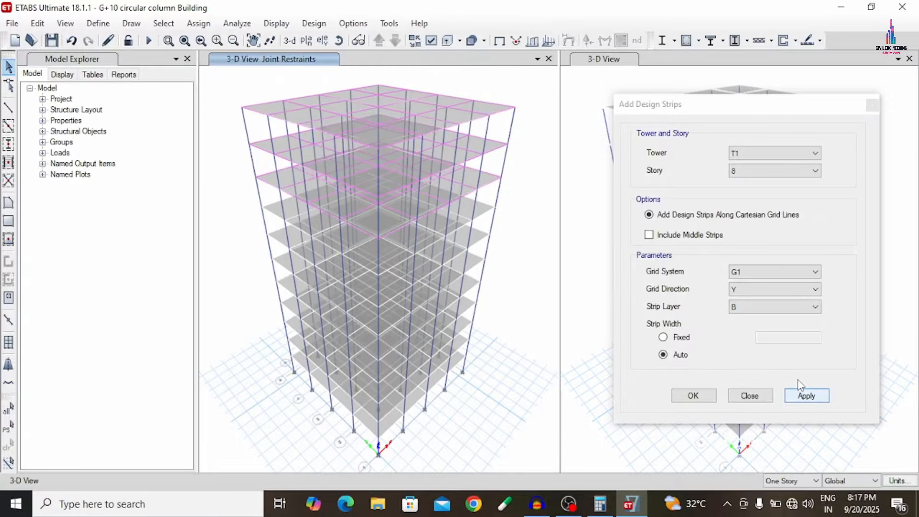
# - Add design strips on story 7 in the X direction on strip layer A
pyautogui.click(743, 172)
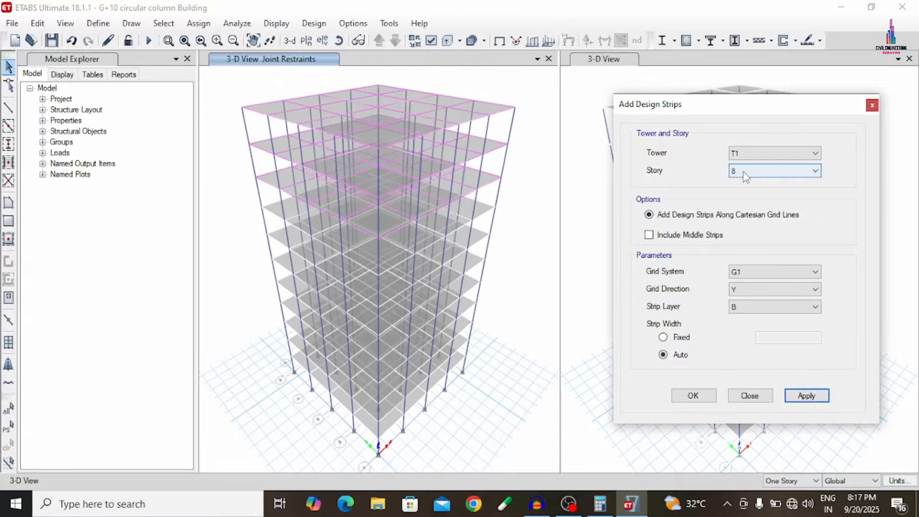
pyautogui.click(744, 171)
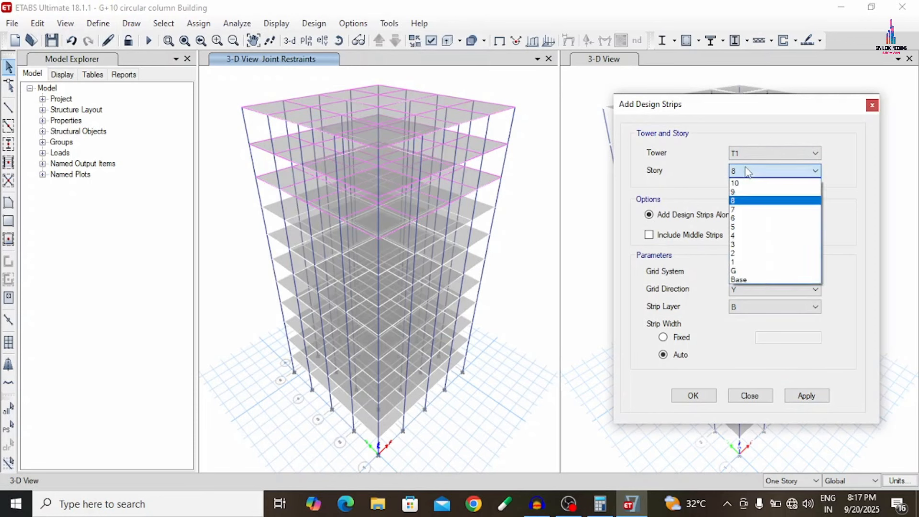
pyautogui.click(740, 211)
pyautogui.click(734, 293)
pyautogui.click(736, 304)
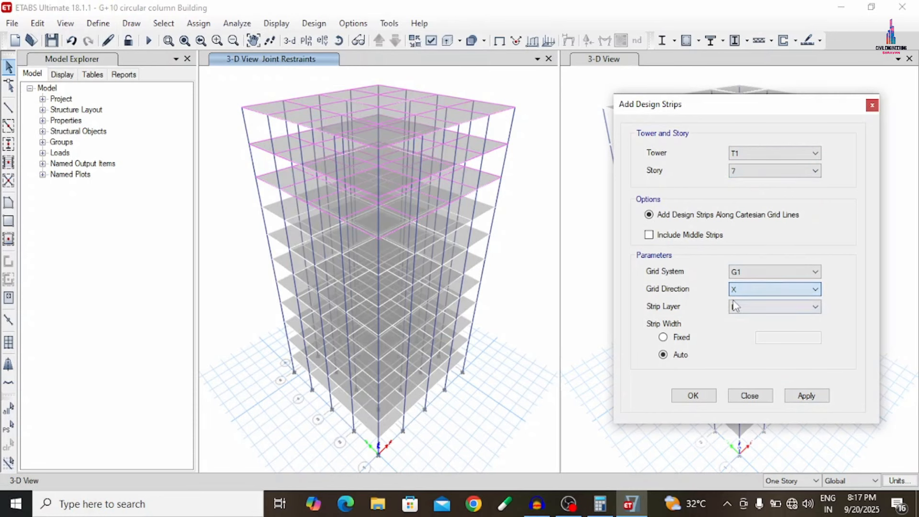
pyautogui.click(752, 308)
pyautogui.click(743, 318)
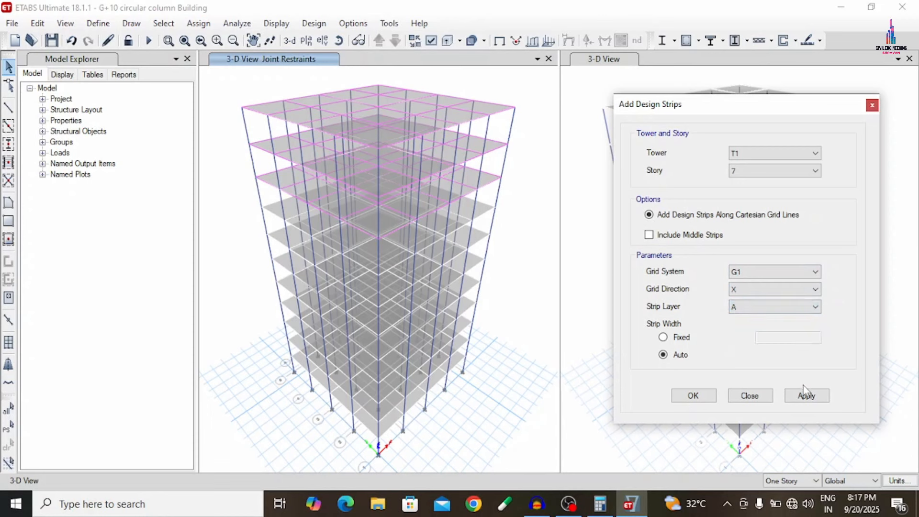
pyautogui.click(806, 393)
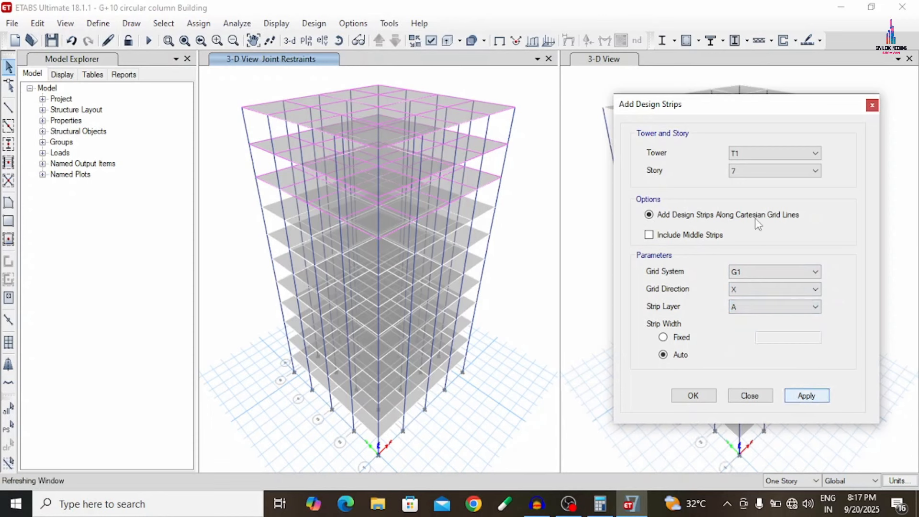
# - Add design strips on story 7 in the Y direction on strip layer B
pyautogui.click(745, 293)
pyautogui.click(742, 301)
pyautogui.click(741, 290)
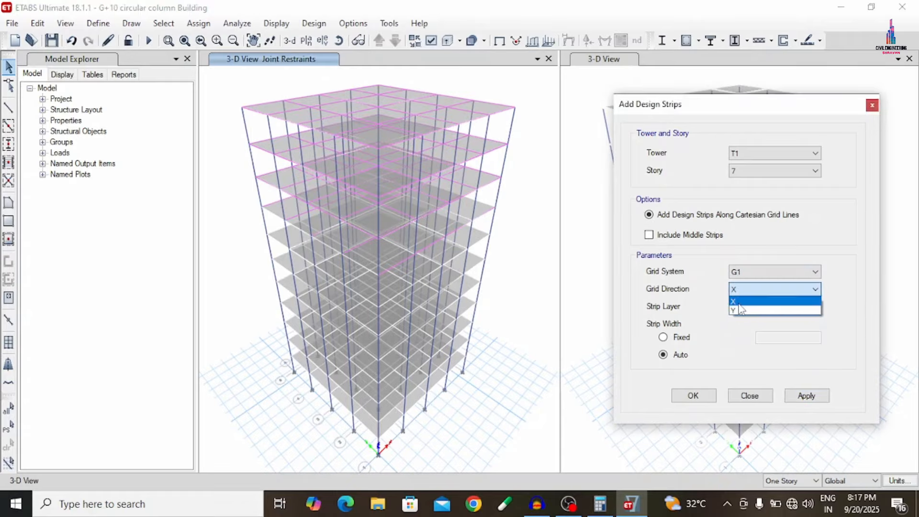
pyautogui.click(739, 306)
pyautogui.click(747, 307)
pyautogui.click(735, 328)
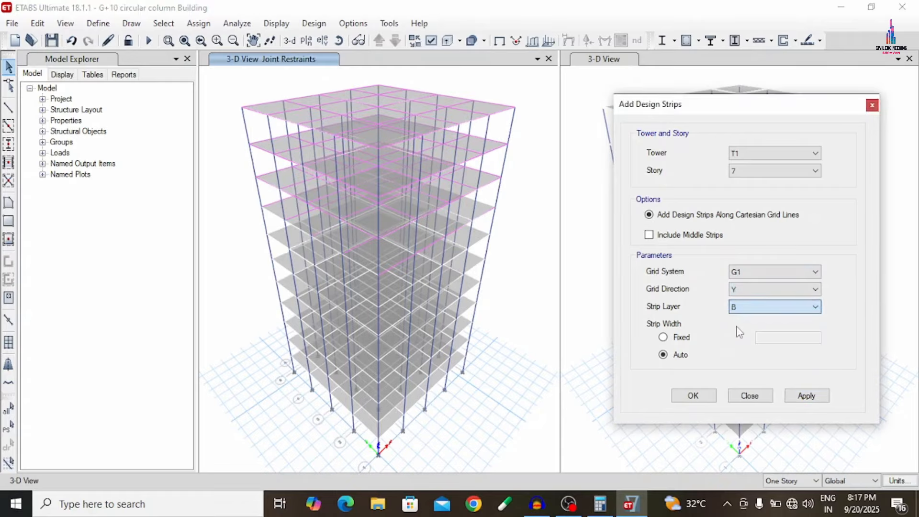
pyautogui.click(800, 397)
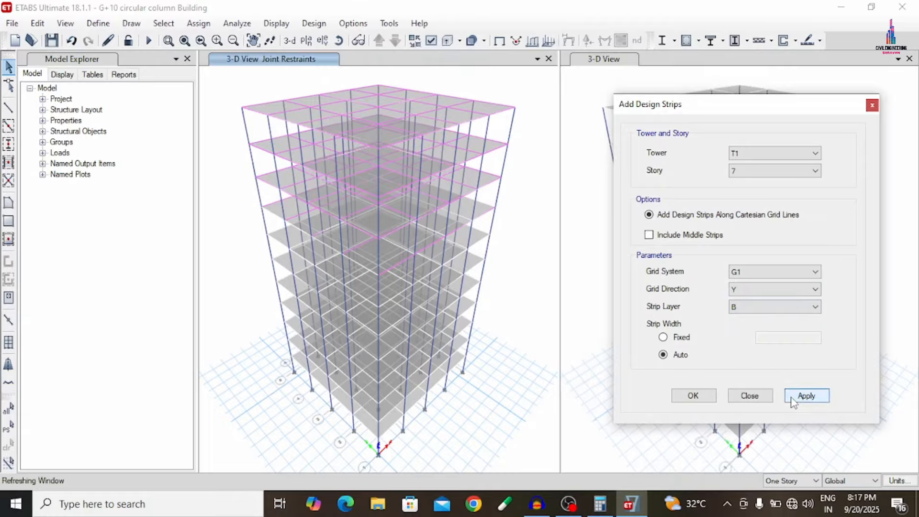
# - Add design strips on story 6 in the X direction on strip layer A
pyautogui.click(752, 173)
pyautogui.click(736, 222)
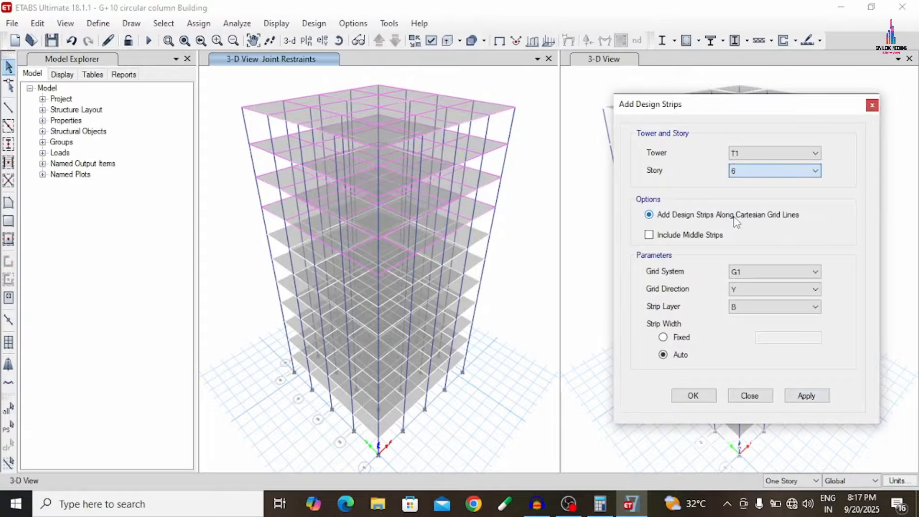
pyautogui.click(744, 289)
pyautogui.click(745, 297)
pyautogui.click(744, 309)
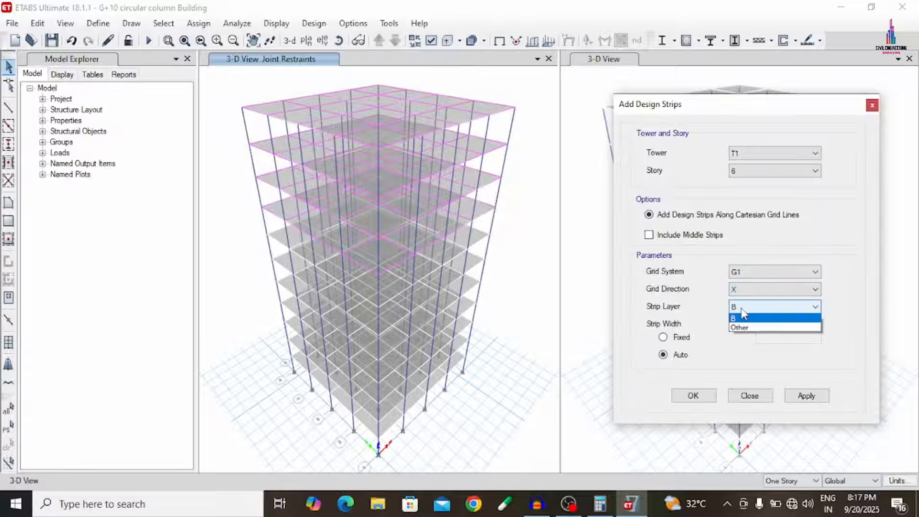
pyautogui.click(739, 318)
pyautogui.click(798, 397)
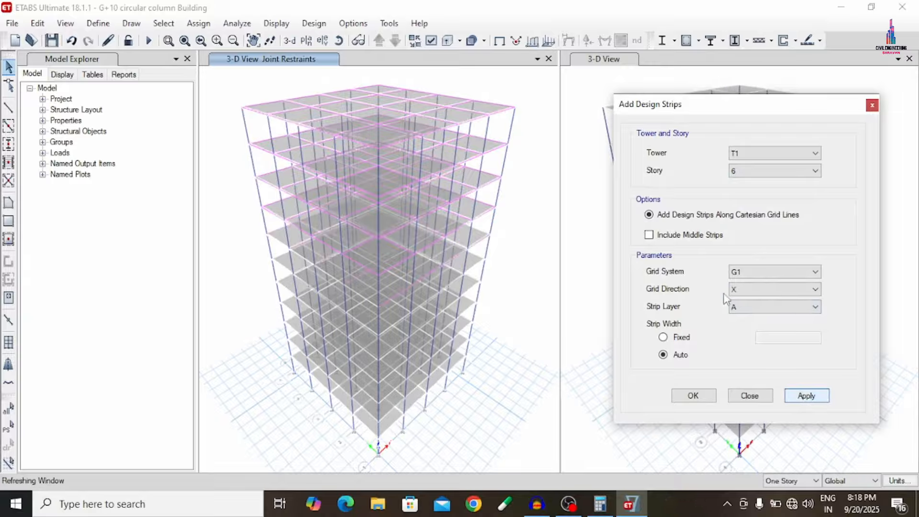
# - Add design strips on story 6 in the Y direction on strip layer B
pyautogui.click(757, 289)
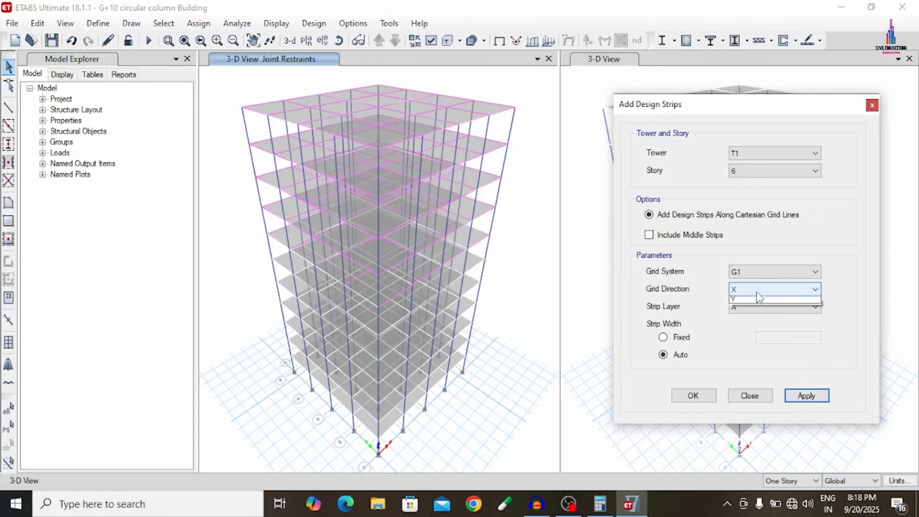
pyautogui.click(753, 311)
pyautogui.click(752, 307)
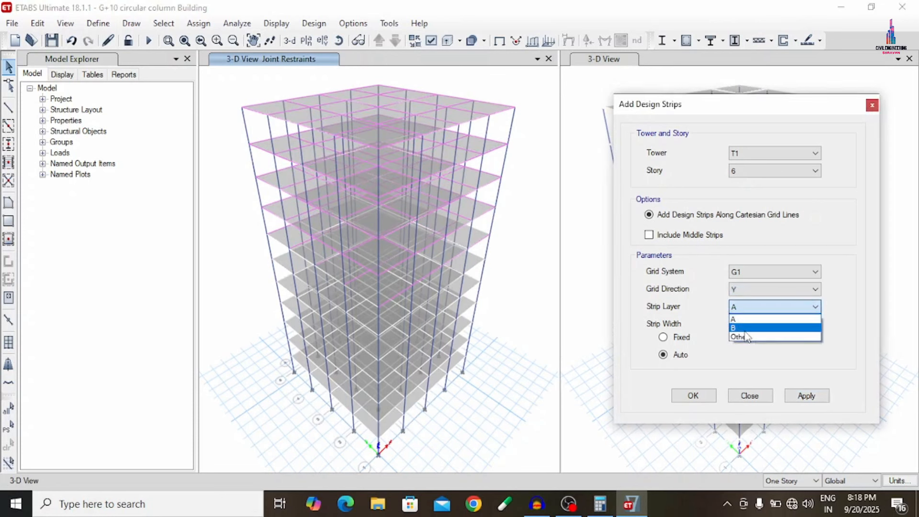
pyautogui.click(743, 329)
pyautogui.click(817, 400)
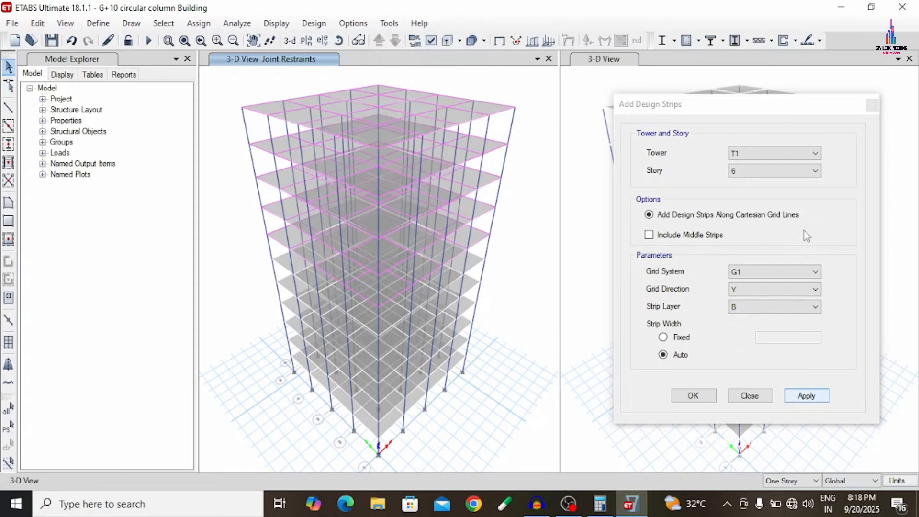
# - Add design strips on story 5 in the X direction on strip layer A
pyautogui.click(760, 177)
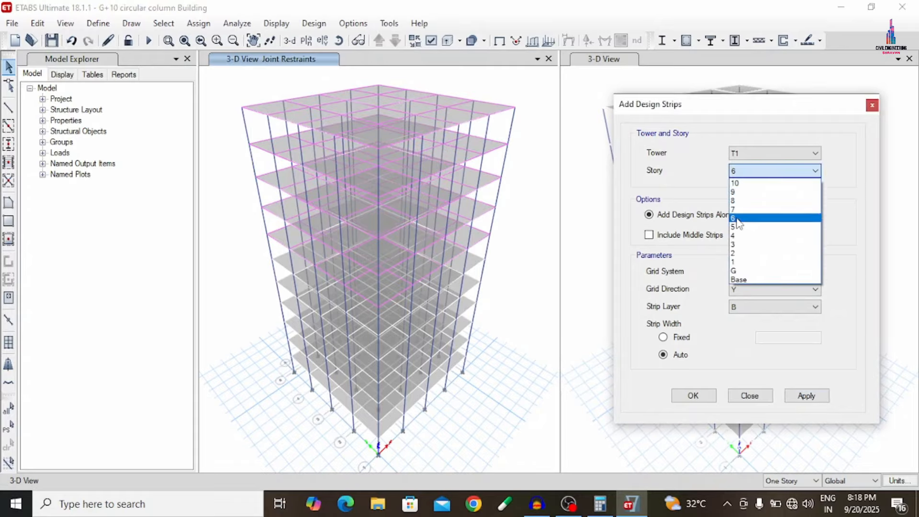
pyautogui.click(736, 227)
pyautogui.click(755, 289)
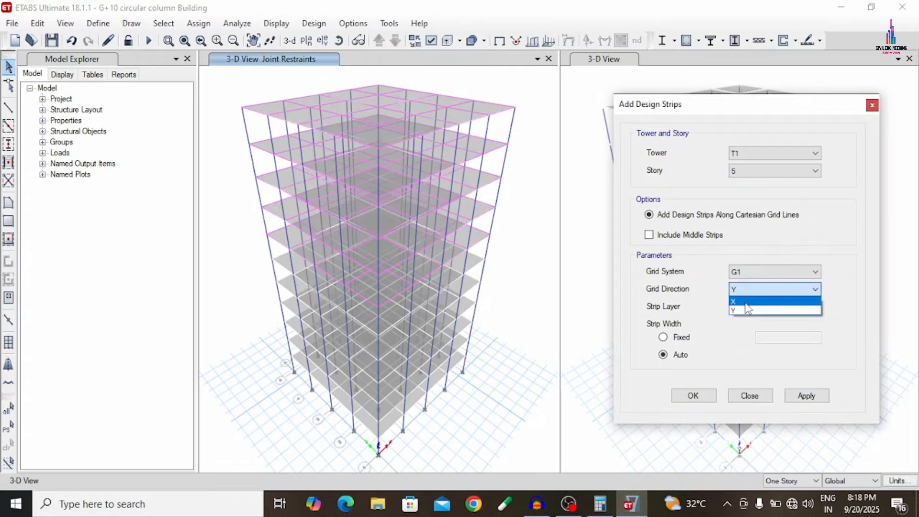
pyautogui.click(748, 311)
pyautogui.click(748, 311)
pyautogui.click(739, 317)
pyautogui.click(809, 397)
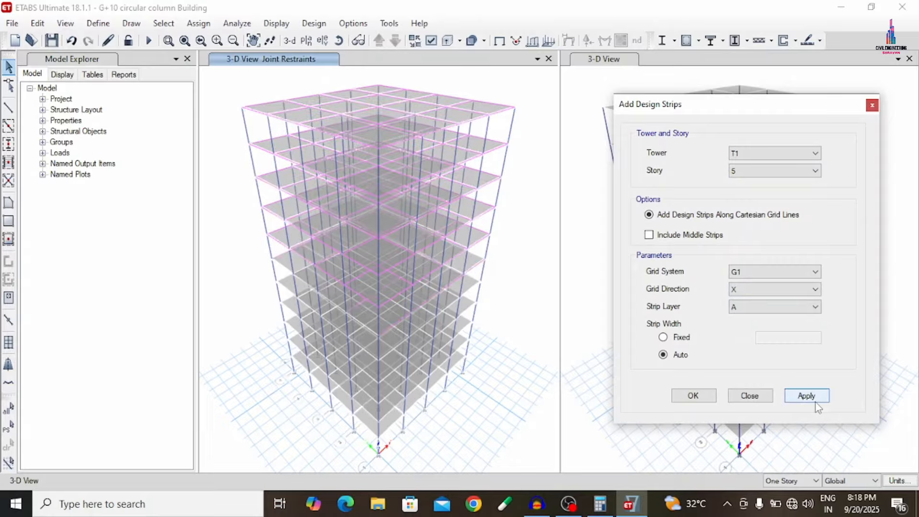
# - Add design strips on story 5 in the Y direction on strip layer B
pyautogui.click(757, 290)
pyautogui.click(742, 310)
pyautogui.click(737, 307)
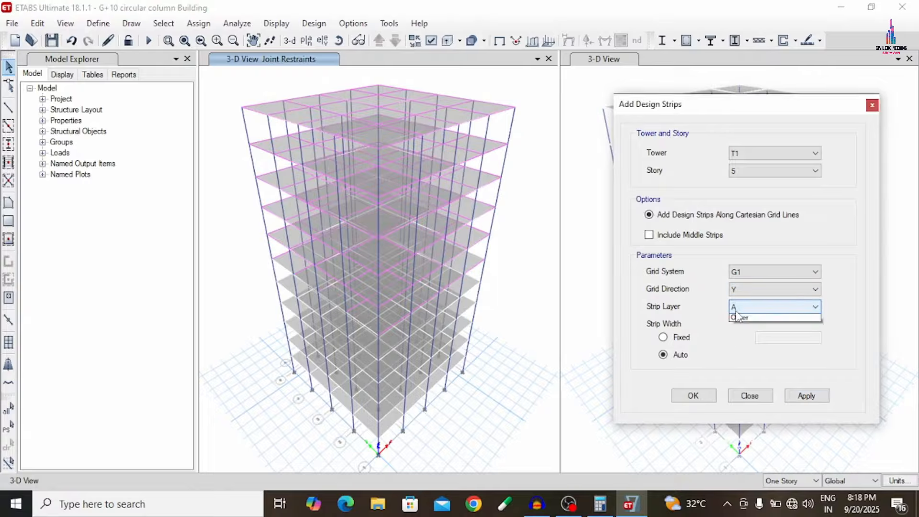
pyautogui.click(742, 325)
pyautogui.click(799, 398)
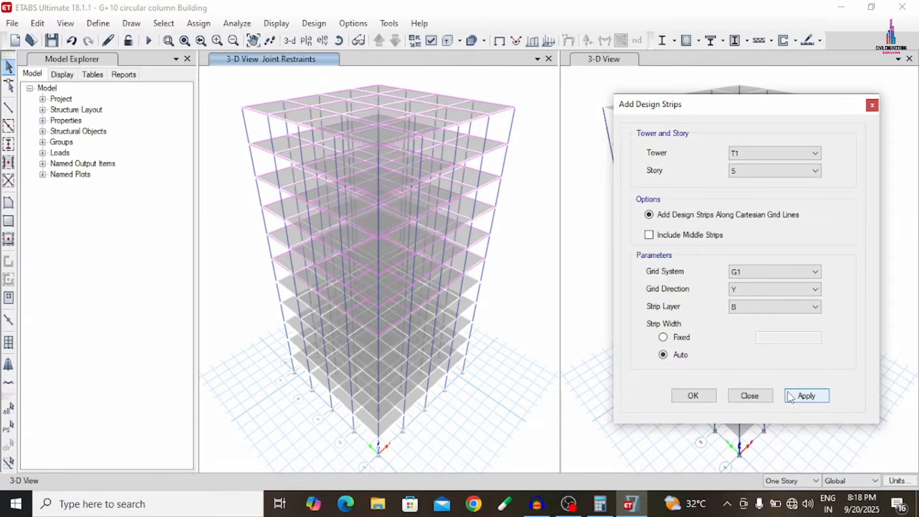
# - Add design strips on story 4 in the X direction on strip layer A
pyautogui.click(781, 171)
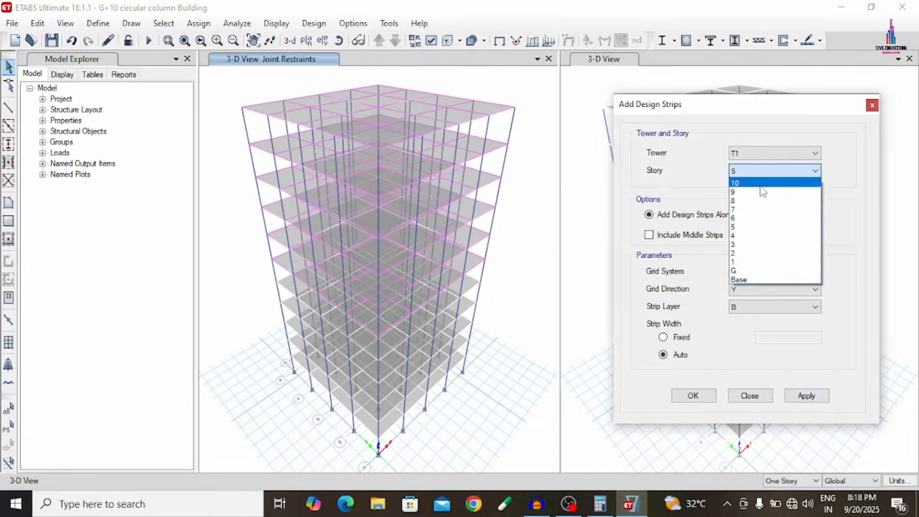
pyautogui.click(756, 245)
pyautogui.click(752, 290)
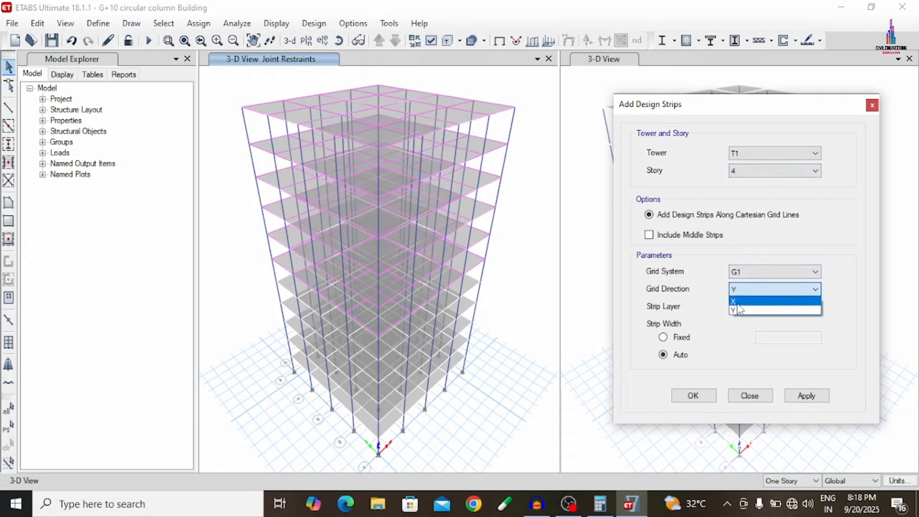
pyautogui.click(745, 300)
pyautogui.click(747, 307)
pyautogui.click(743, 319)
pyautogui.click(807, 396)
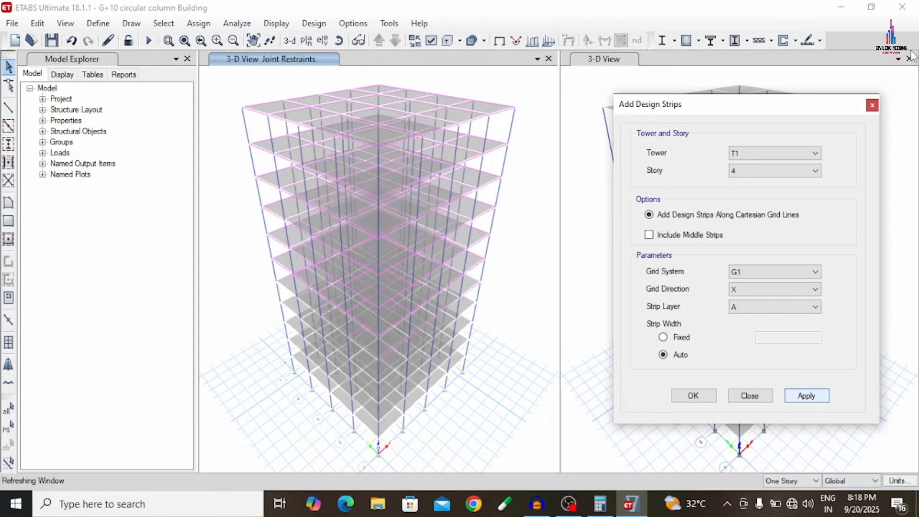
# - Add design strips on story 4 in the Y direction on strip layer B
pyautogui.click(781, 289)
pyautogui.click(755, 311)
pyautogui.click(751, 307)
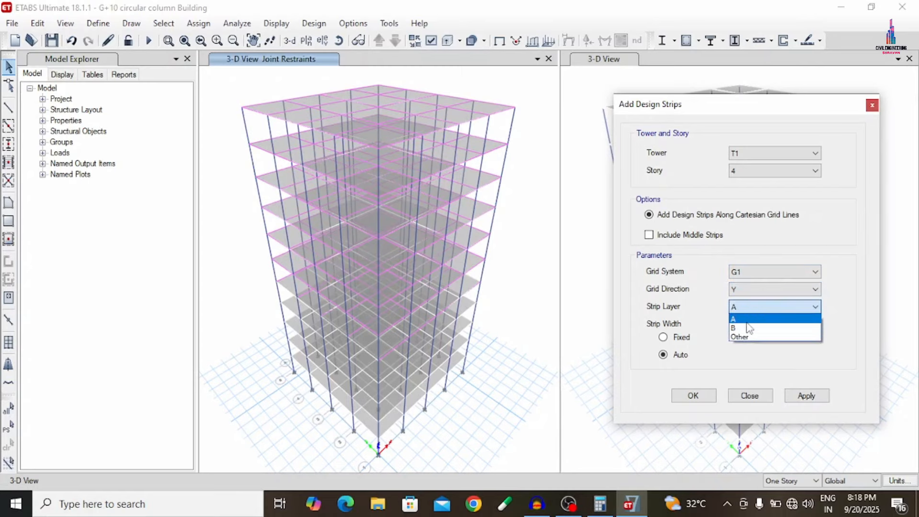
pyautogui.click(749, 325)
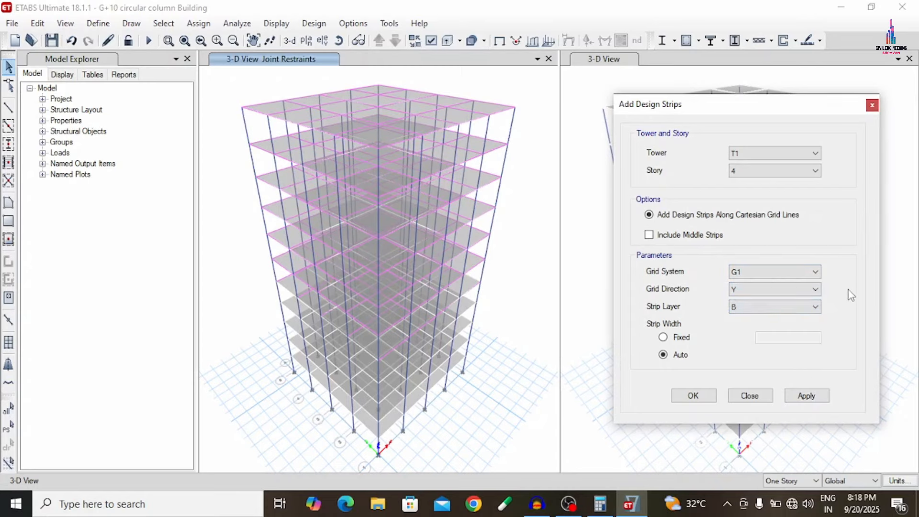
pyautogui.click(803, 399)
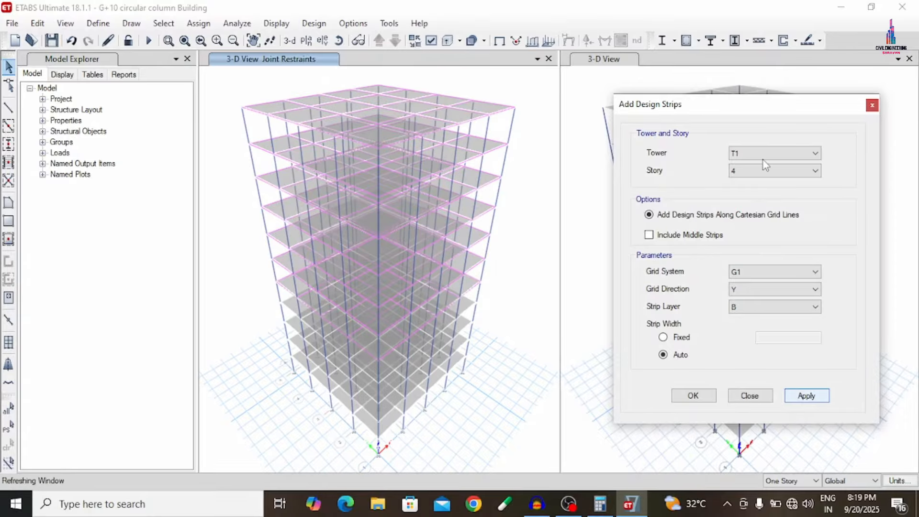
# - Add design strips on story 3 in the X direction on strip layer A
pyautogui.click(758, 178)
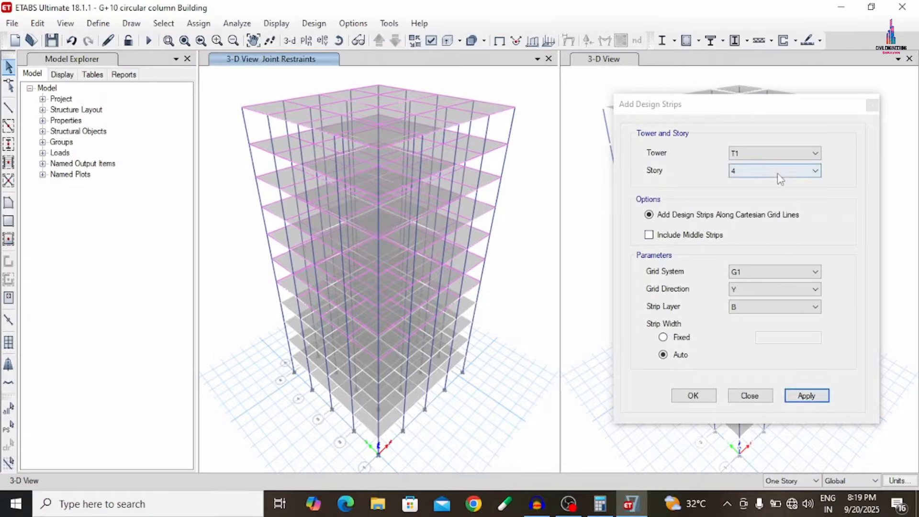
pyautogui.click(743, 245)
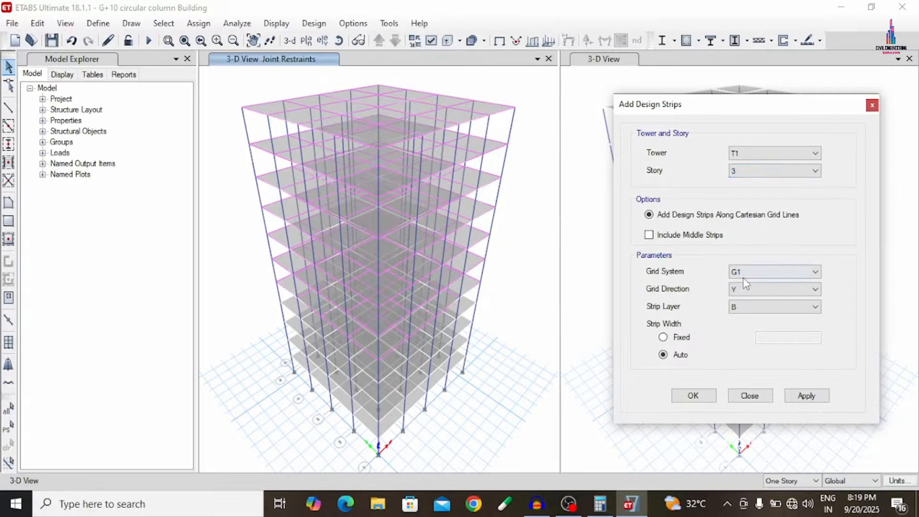
pyautogui.click(745, 289)
pyautogui.click(743, 308)
pyautogui.click(744, 306)
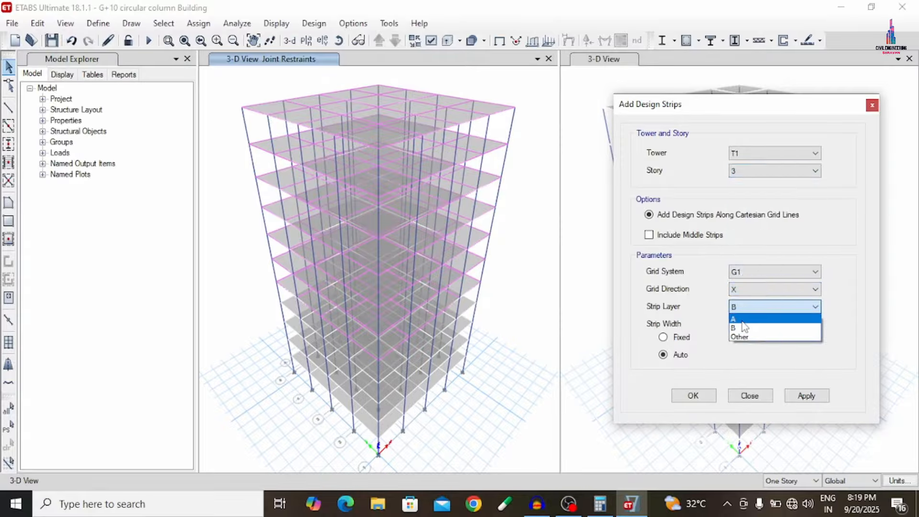
pyautogui.click(742, 318)
pyautogui.click(793, 398)
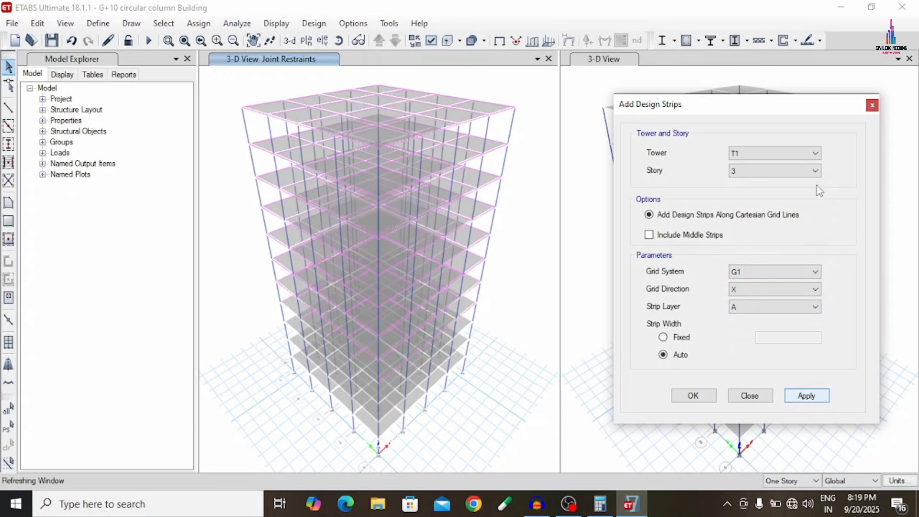
# - Add design strips on story 3 in the Y direction on strip layer B
pyautogui.click(765, 290)
pyautogui.click(759, 308)
pyautogui.click(756, 308)
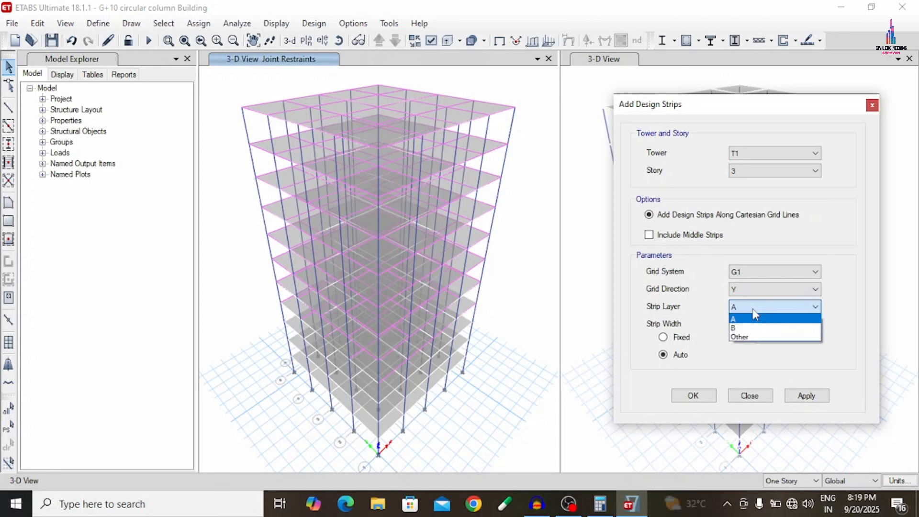
pyautogui.click(747, 329)
pyautogui.click(797, 397)
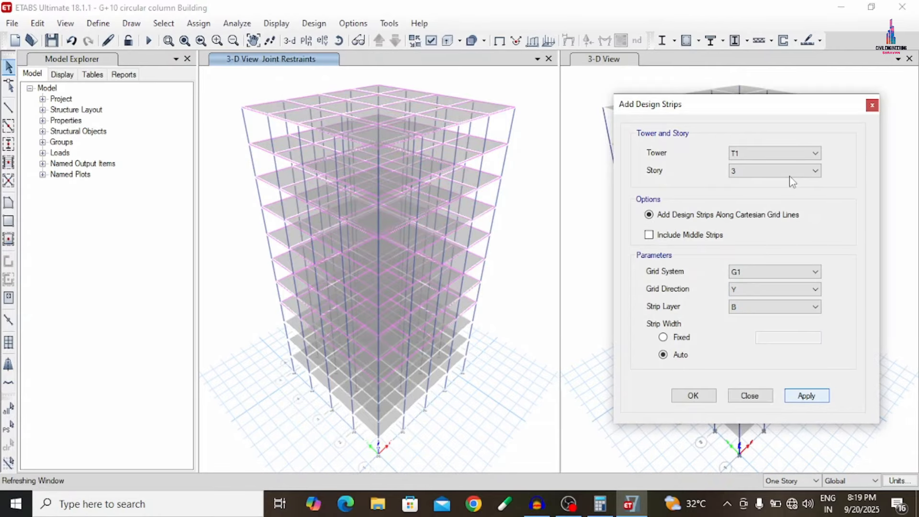
# - Add design strips on story 2 in the X direction on strip layer A
pyautogui.click(757, 171)
pyautogui.click(757, 172)
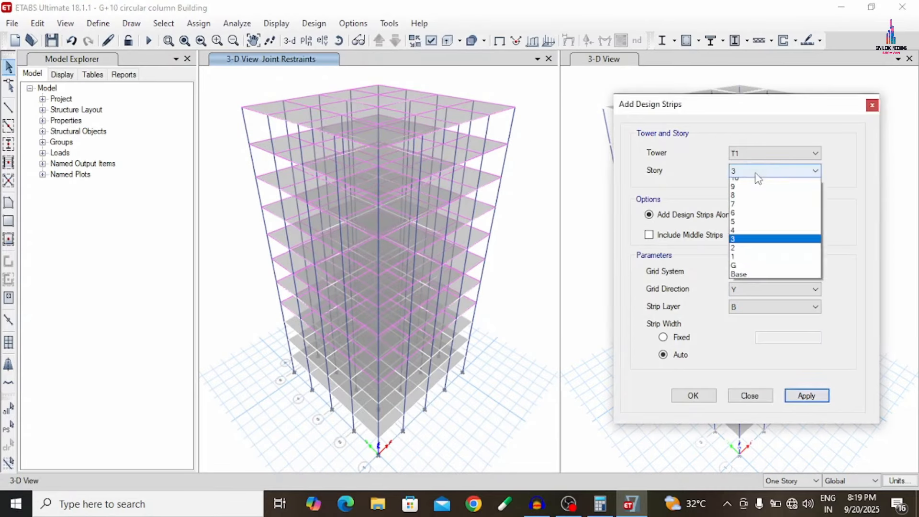
pyautogui.click(745, 254)
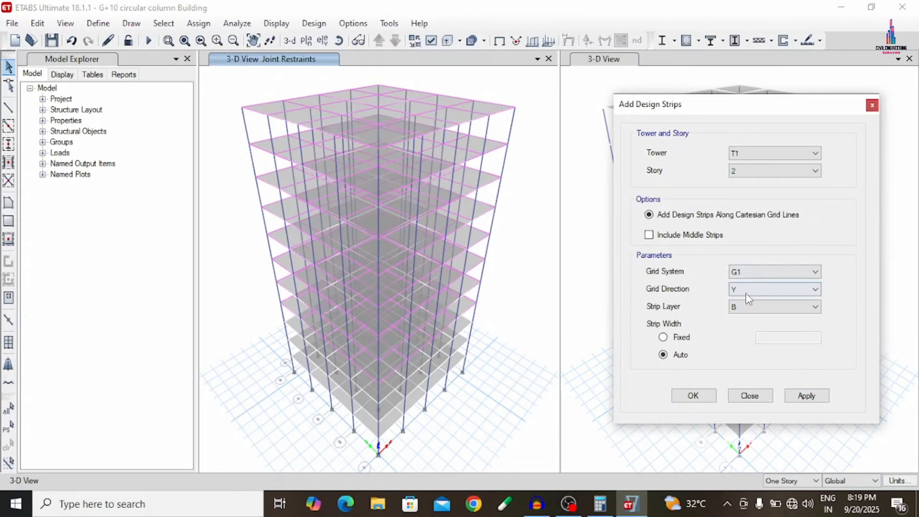
pyautogui.click(750, 290)
pyautogui.click(747, 308)
pyautogui.click(747, 309)
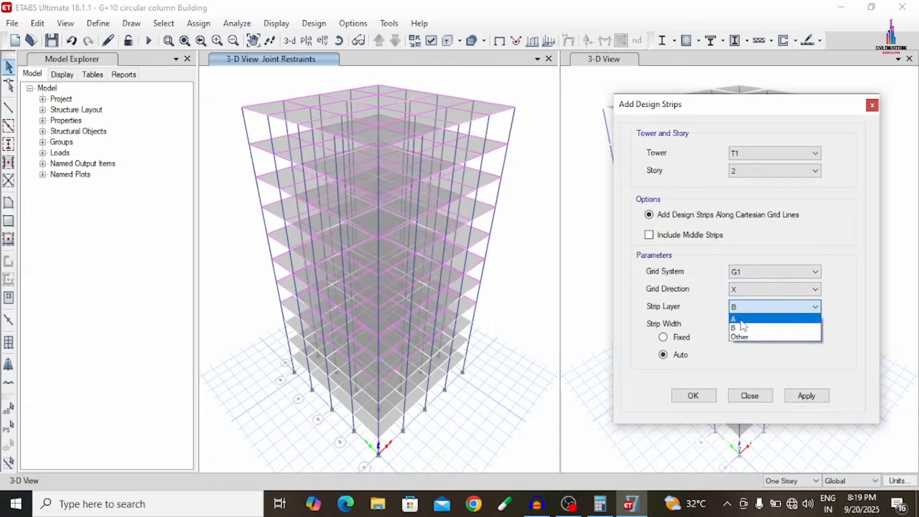
pyautogui.click(746, 317)
pyautogui.click(813, 399)
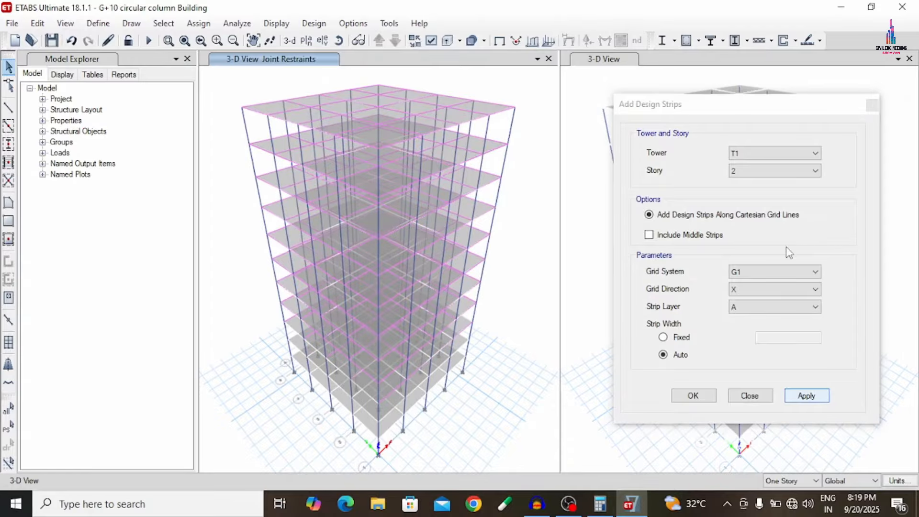
# - Add design strips on story 2 in the Y direction on strip layer B
pyautogui.click(746, 291)
pyautogui.click(742, 307)
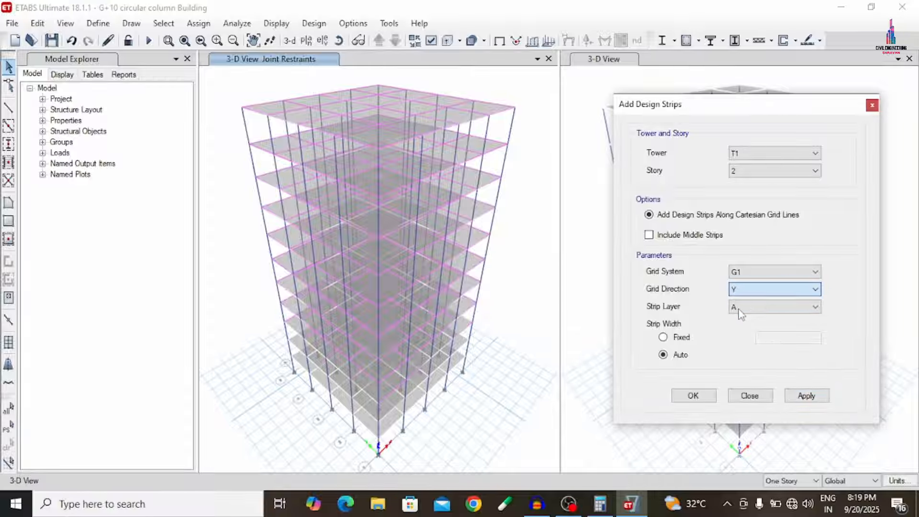
pyautogui.click(740, 307)
pyautogui.click(739, 328)
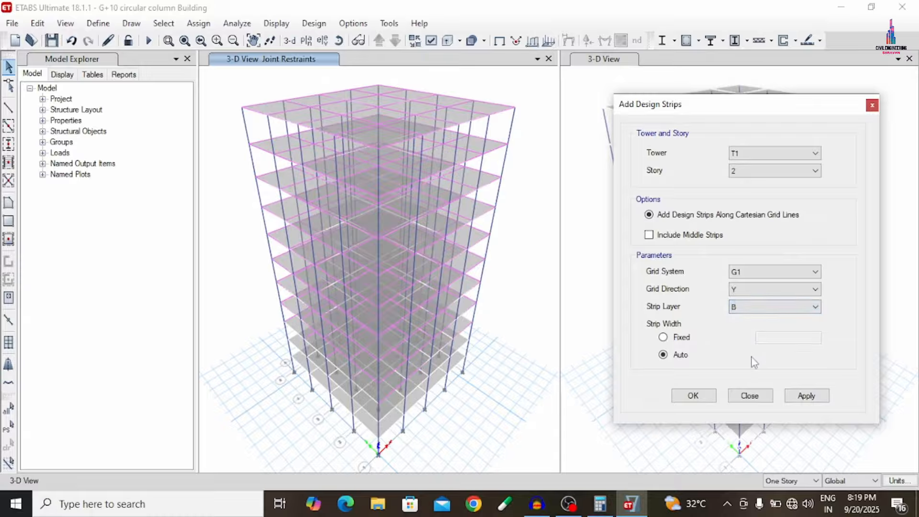
pyautogui.click(799, 398)
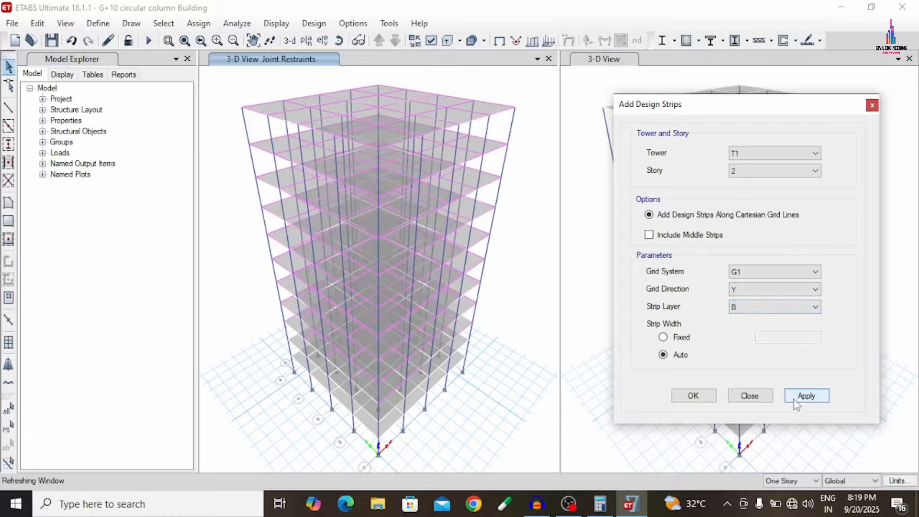
# - Add design strips on story 1 in the X direction on strip layer A
pyautogui.click(751, 169)
pyautogui.click(746, 262)
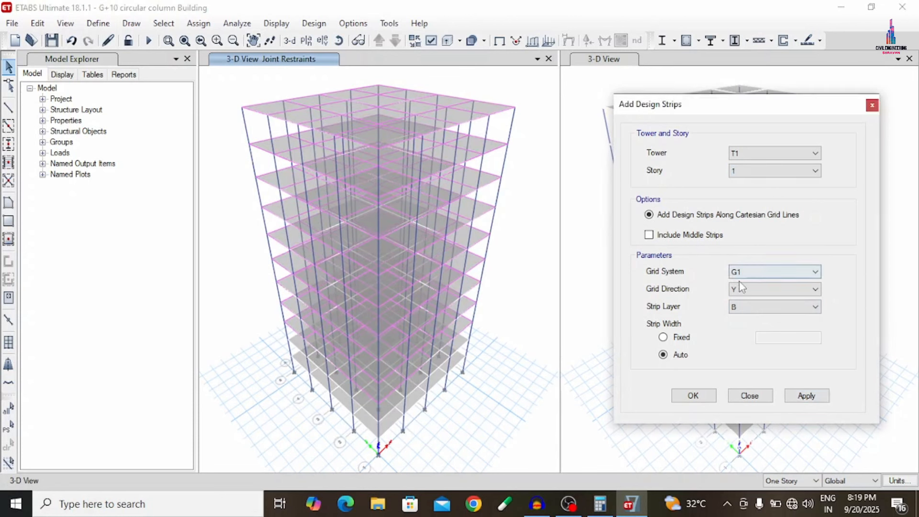
pyautogui.click(736, 290)
pyautogui.click(737, 290)
pyautogui.click(739, 291)
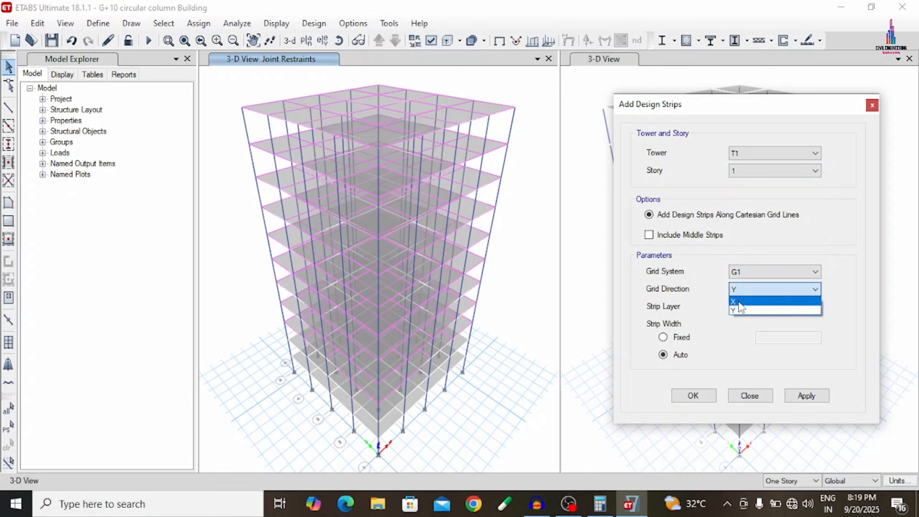
pyautogui.click(739, 300)
pyautogui.click(733, 306)
pyautogui.click(739, 317)
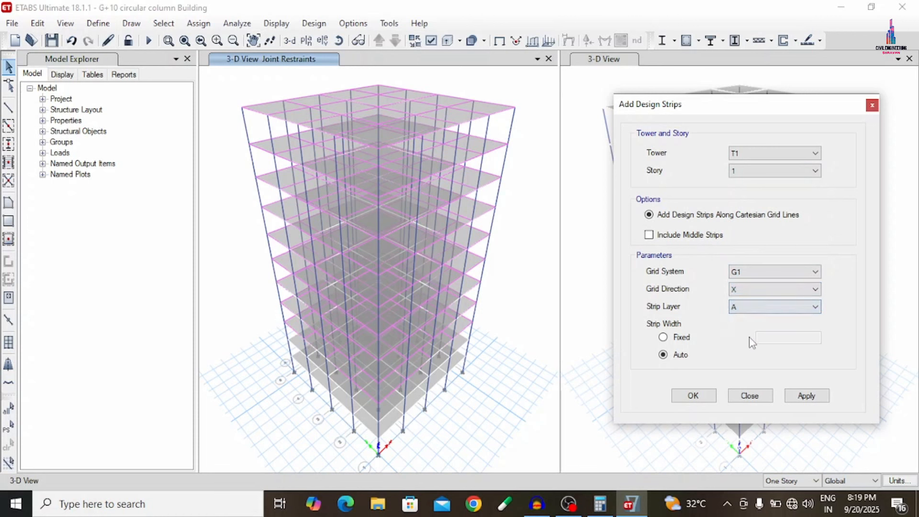
pyautogui.click(813, 399)
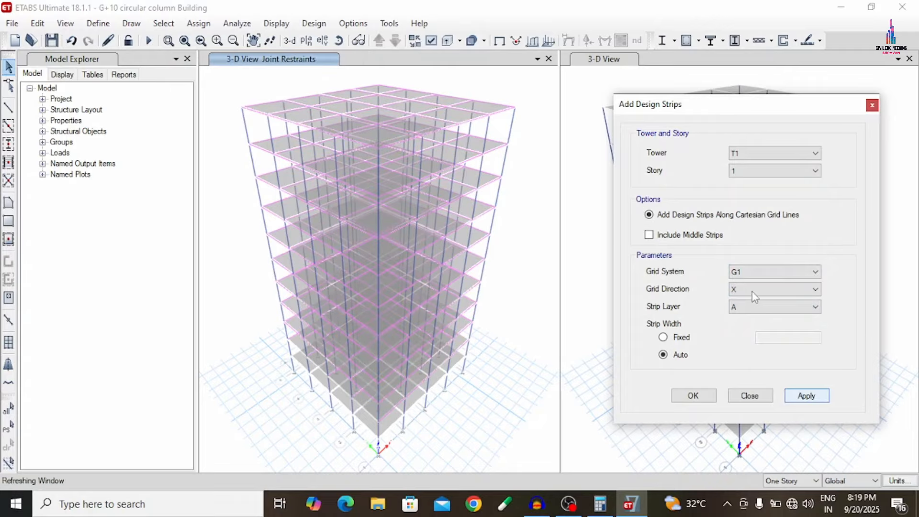
# - Add design strips on story 1 in the Y direction on strip layer B
pyautogui.click(778, 290)
pyautogui.click(769, 310)
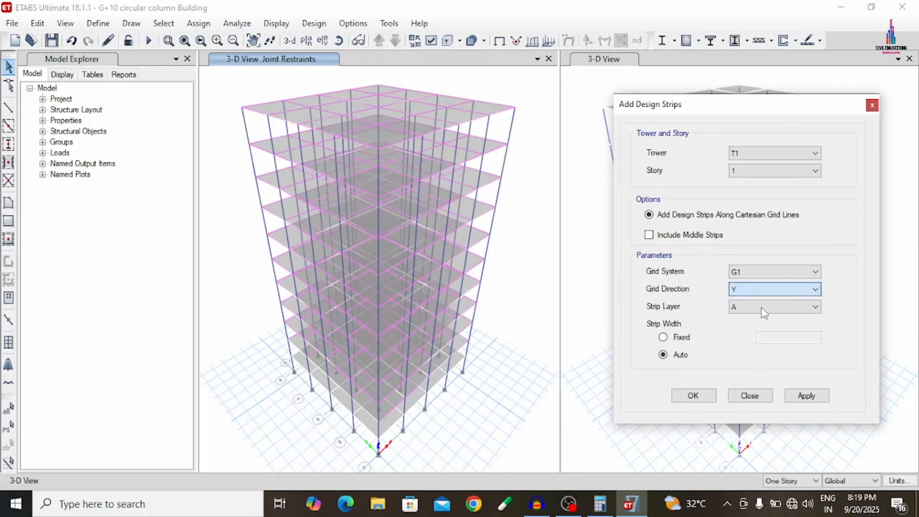
pyautogui.click(763, 307)
pyautogui.click(747, 329)
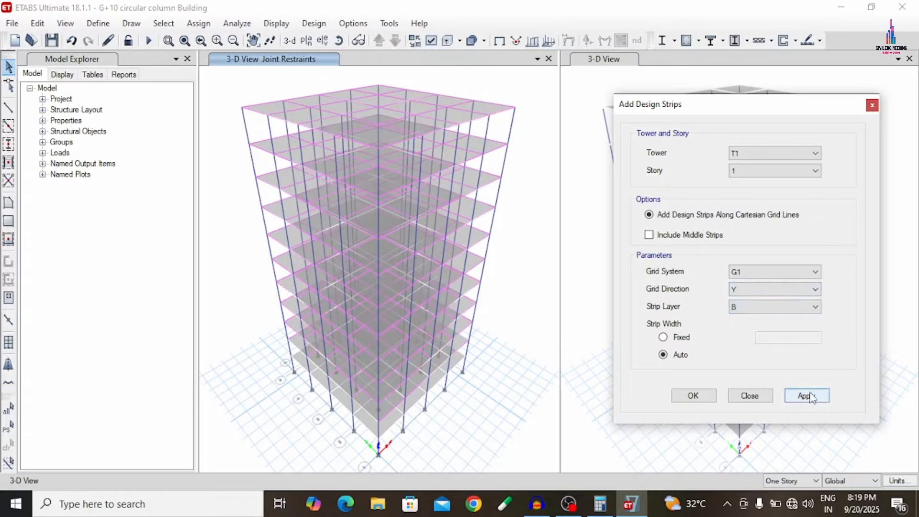
pyautogui.click(809, 396)
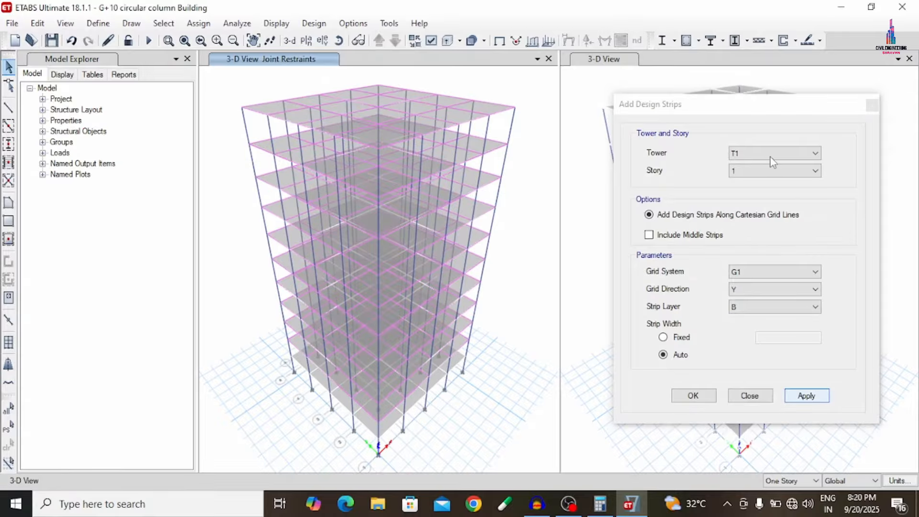
# - Add design strips on story G in the X direction on strip layer A
pyautogui.click(768, 174)
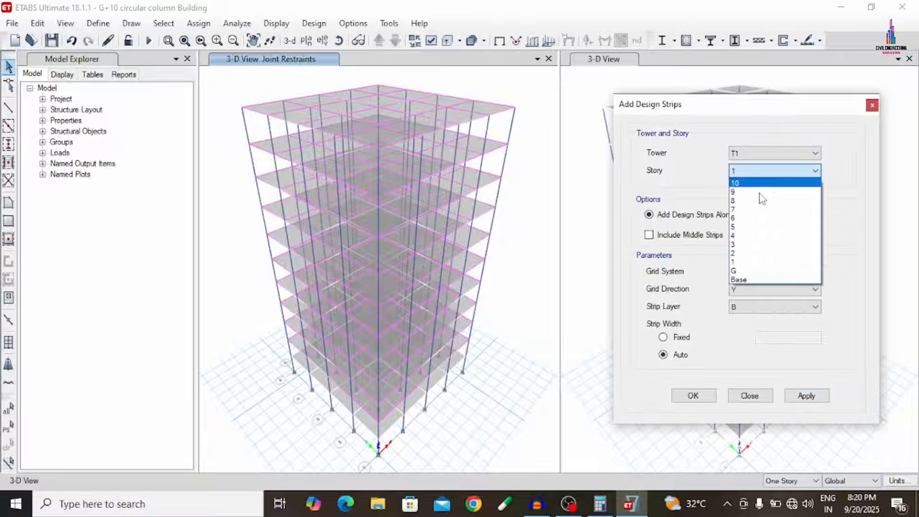
pyautogui.click(754, 272)
pyautogui.click(751, 289)
pyautogui.click(749, 298)
pyautogui.click(748, 307)
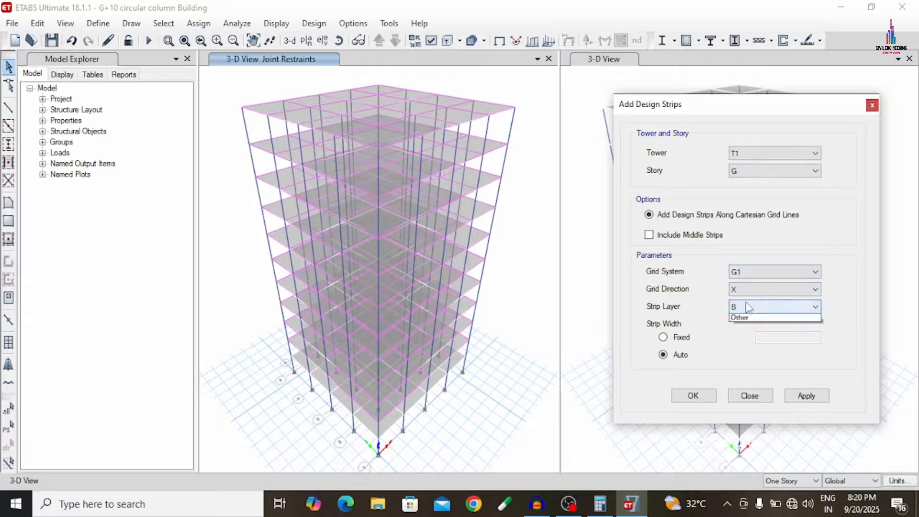
pyautogui.click(748, 319)
pyautogui.click(796, 396)
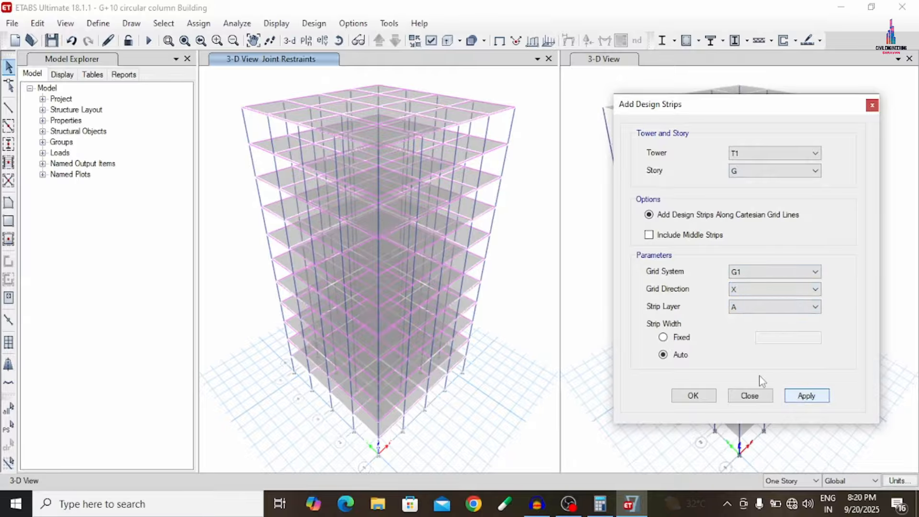
# - Add design strips on story G in the Y direction on strip layer B
pyautogui.click(742, 289)
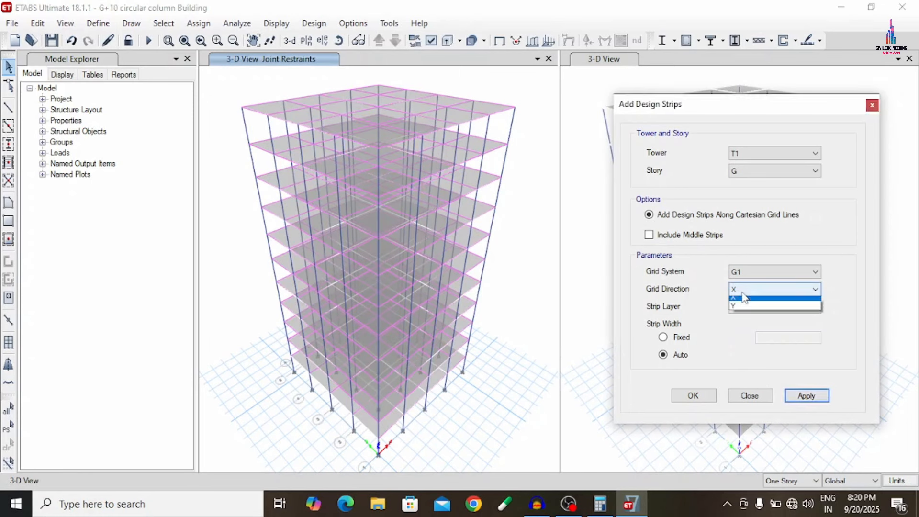
pyautogui.click(742, 308)
pyautogui.click(741, 309)
pyautogui.click(741, 329)
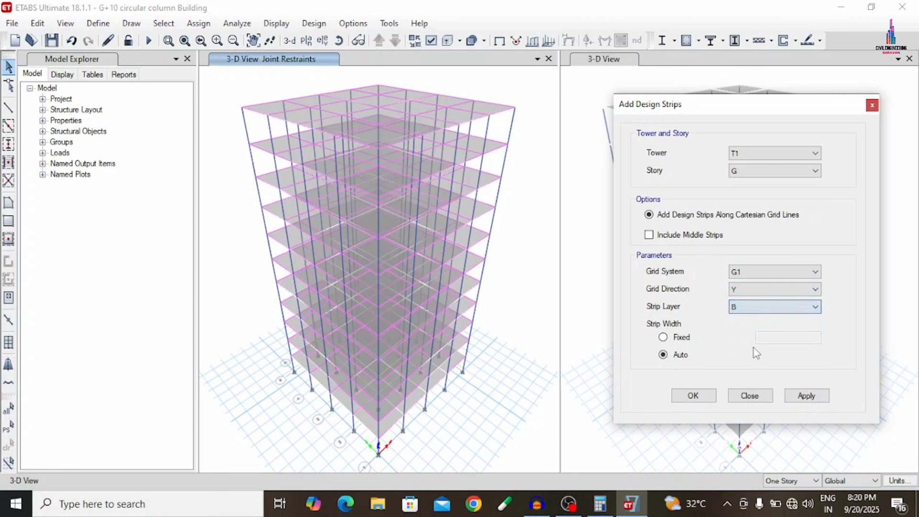
pyautogui.click(806, 396)
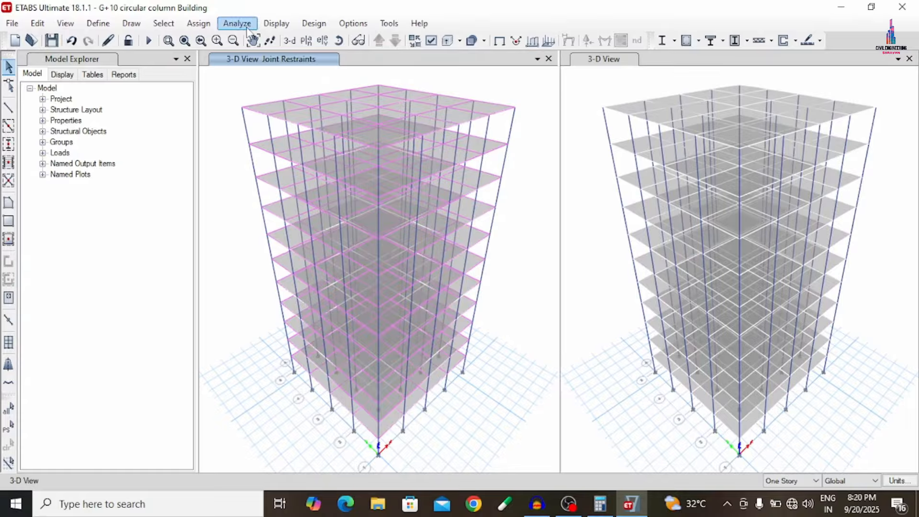
# - Run the analysis of the building and open the concrete frame design preferences
pyautogui.click(145, 43)
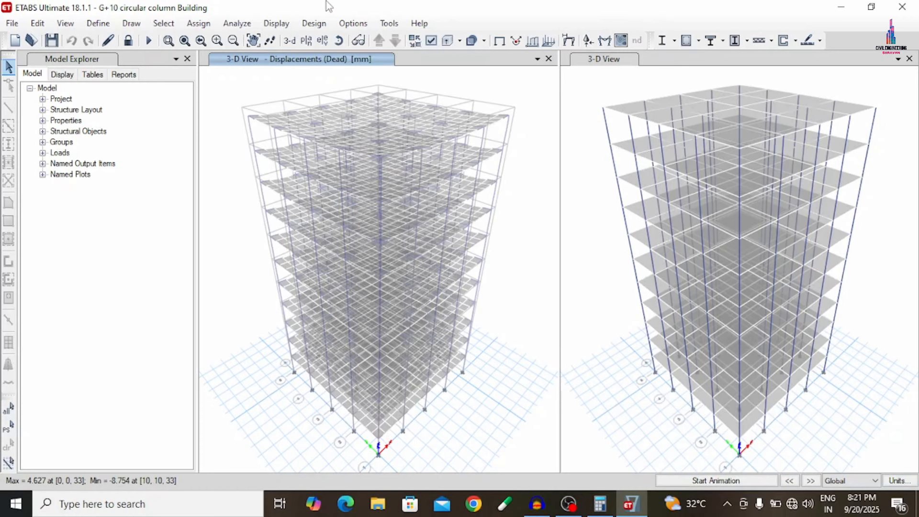
pyautogui.click(316, 24)
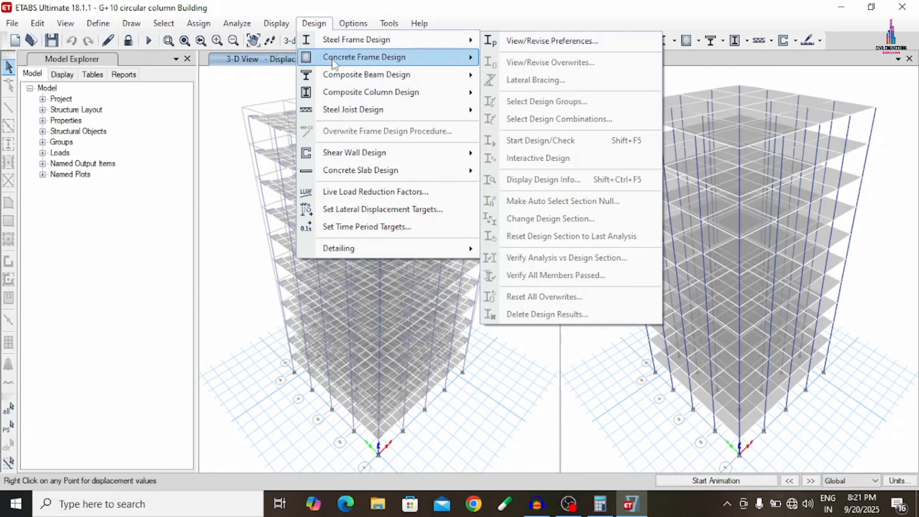
pyautogui.moveTo(333, 61)
pyautogui.moveTo(335, 43)
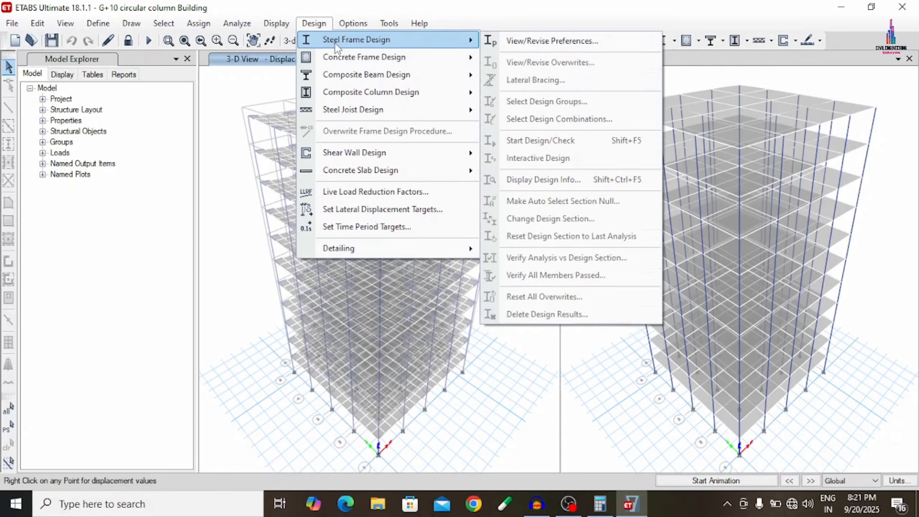
pyautogui.moveTo(426, 61)
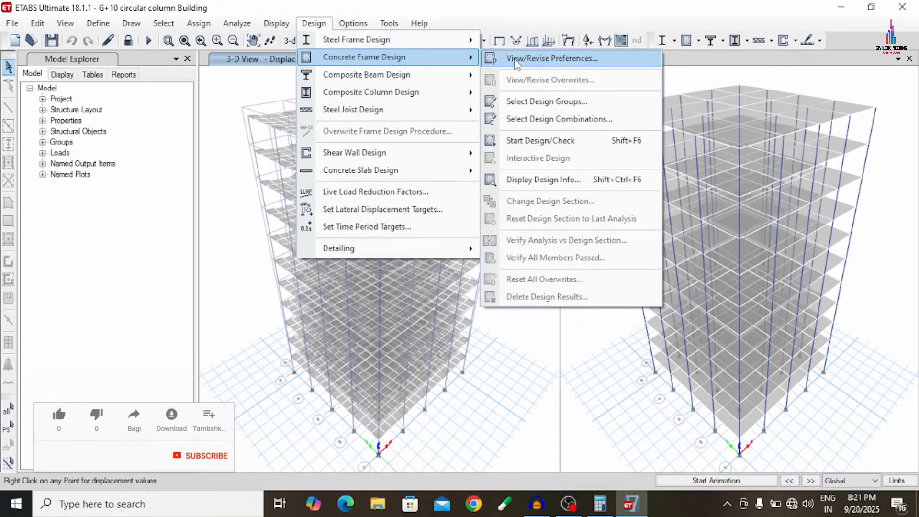
pyautogui.click(517, 62)
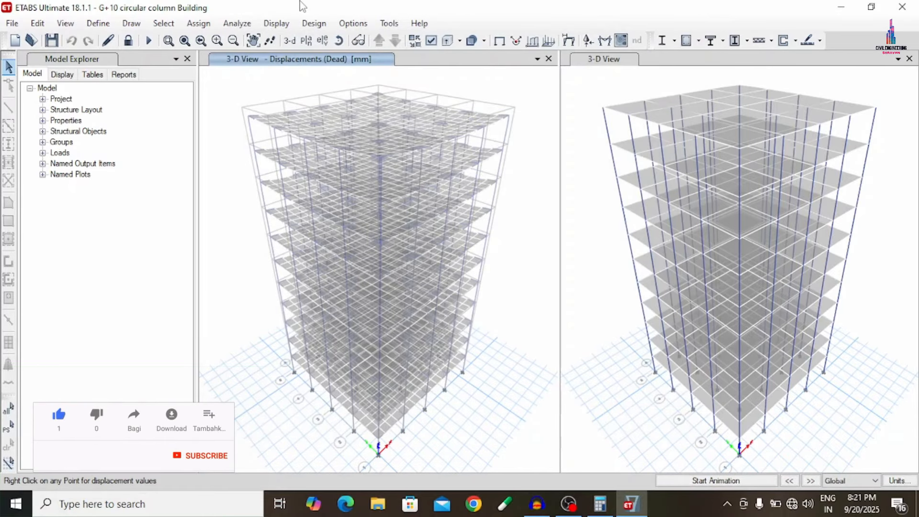
# - Run the concrete frame design check for the beams and columns
pyautogui.click(312, 24)
pyautogui.moveTo(352, 57)
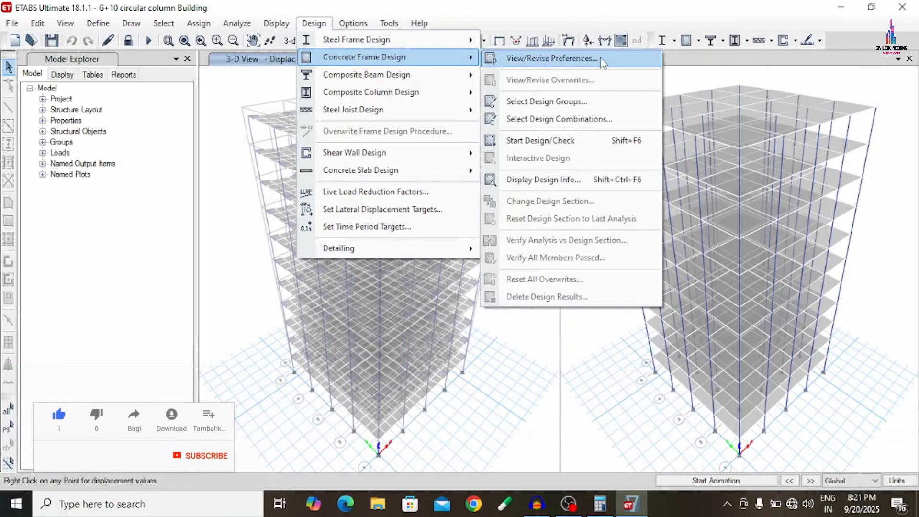
pyautogui.click(574, 142)
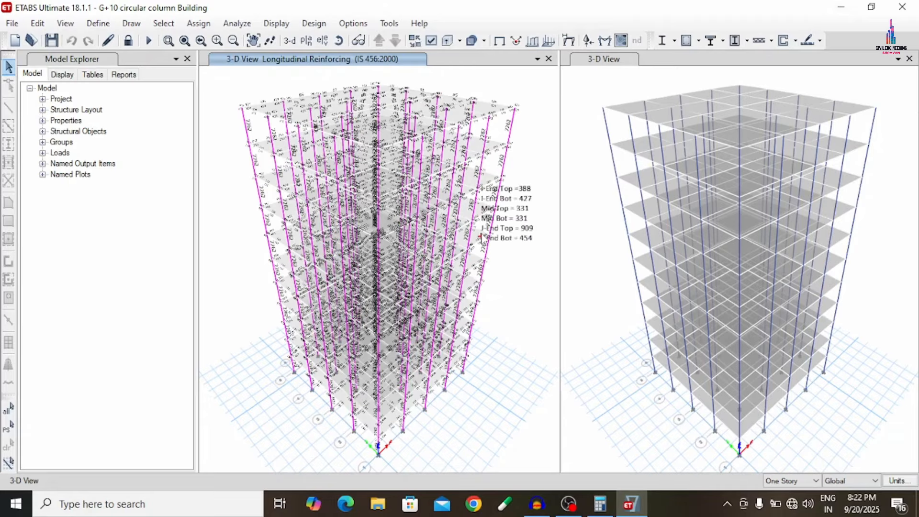
# - Open the concrete slab design preferences and accept the IS 456:2000 settings
pyautogui.click(314, 23)
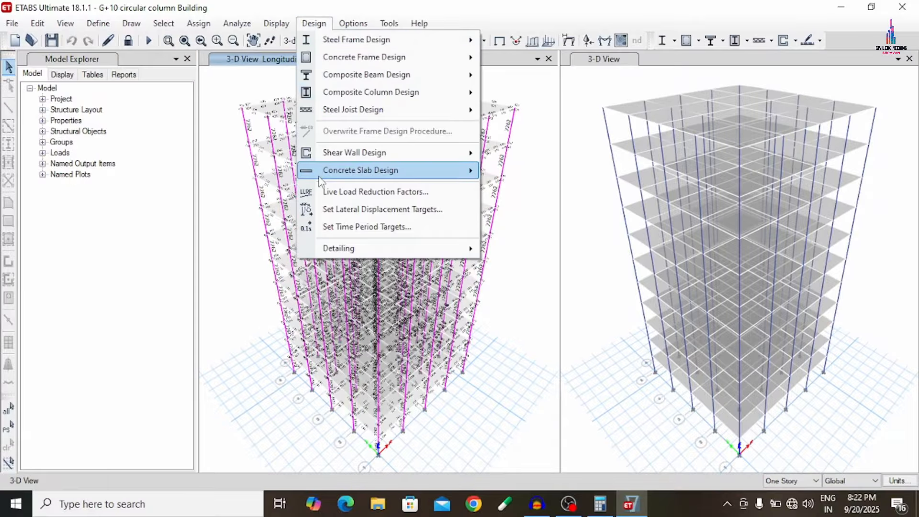
pyautogui.moveTo(350, 170)
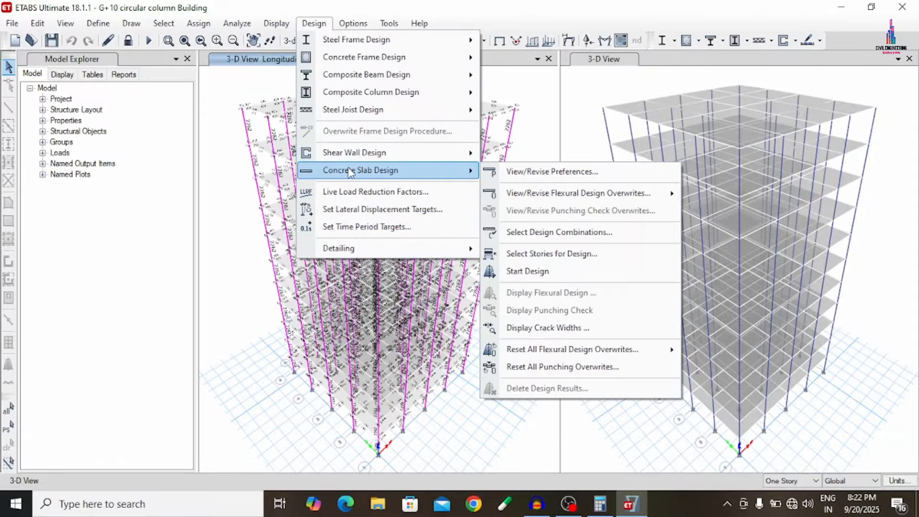
pyautogui.click(533, 177)
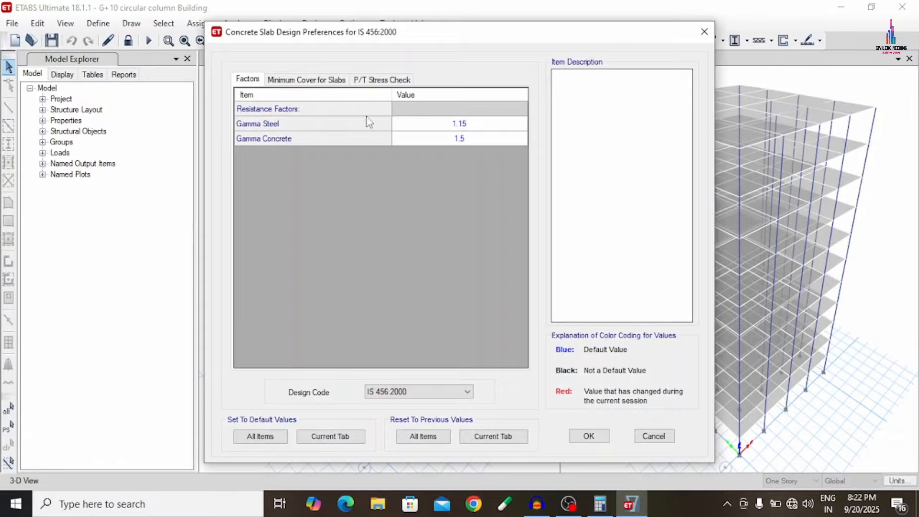
pyautogui.click(589, 435)
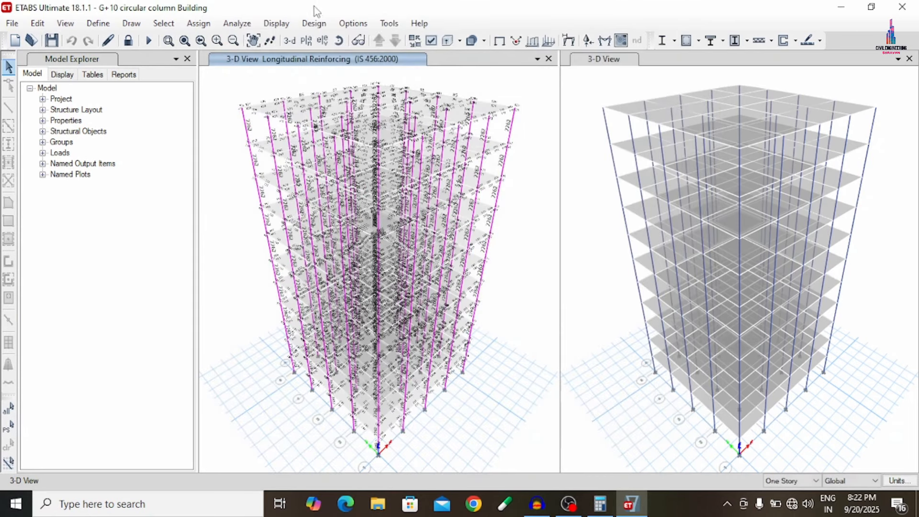
# - Run the concrete slab design for stories 10 through G
pyautogui.click(314, 23)
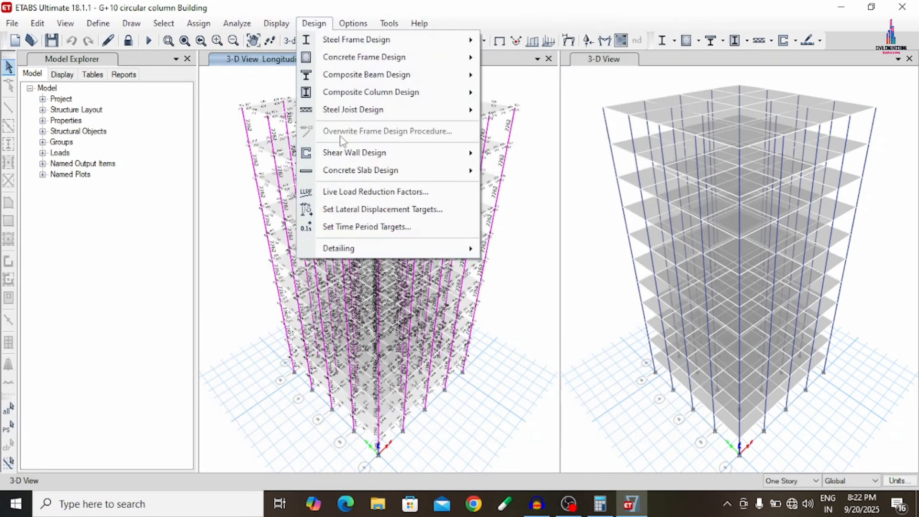
pyautogui.moveTo(354, 170)
pyautogui.click(521, 278)
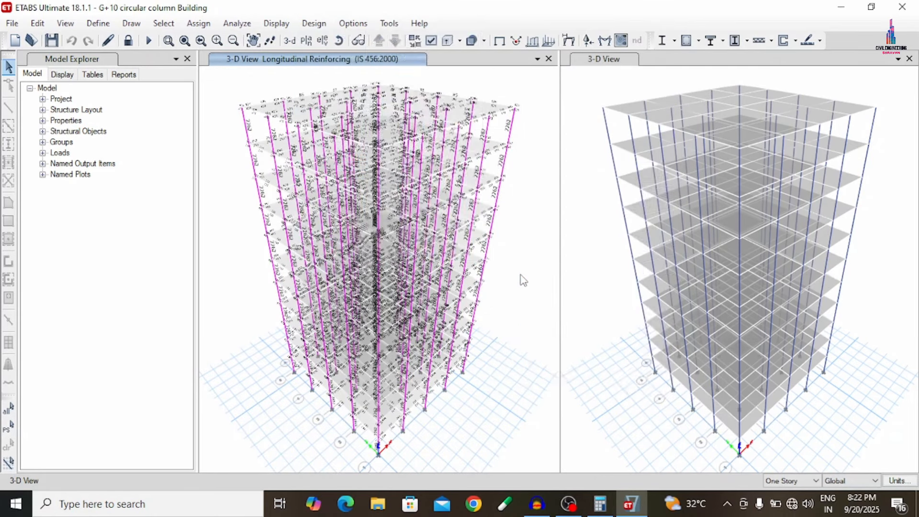
pyautogui.moveTo(391, 111); pyautogui.dragTo(395, 200)
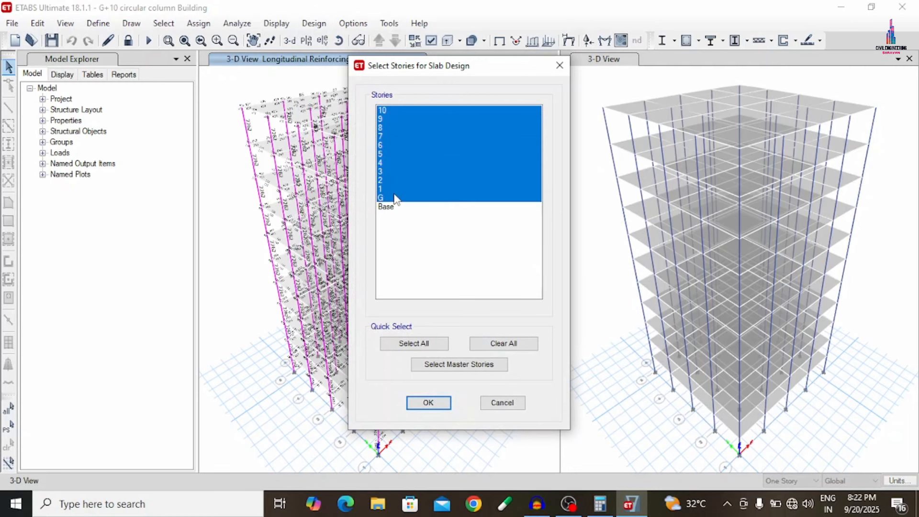
pyautogui.click(427, 403)
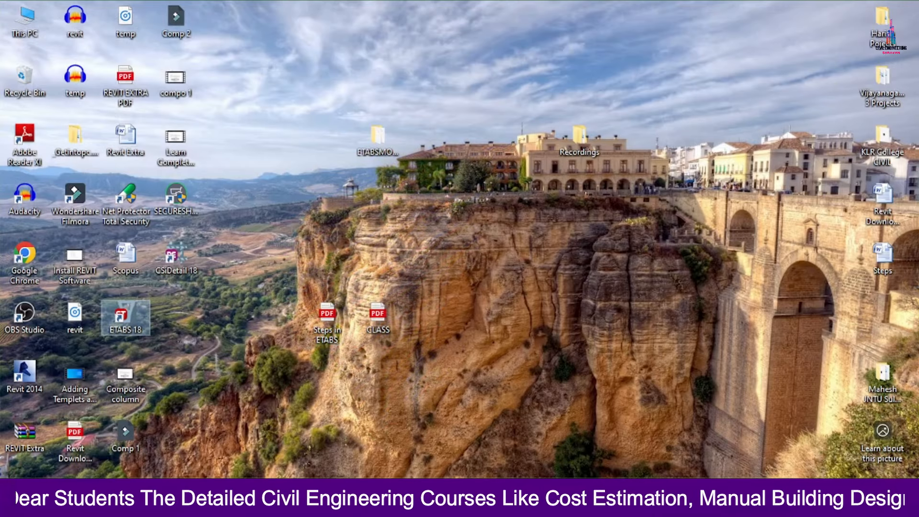
# - Launch CSiDetail from the desktop, maximize its window and start a new detailing project
pyautogui.doubleClick(194, 267)
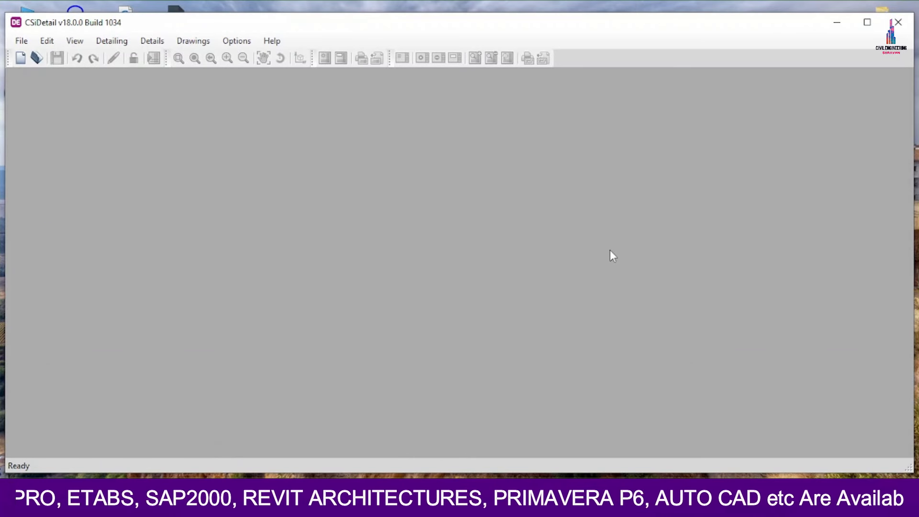
pyautogui.click(867, 22)
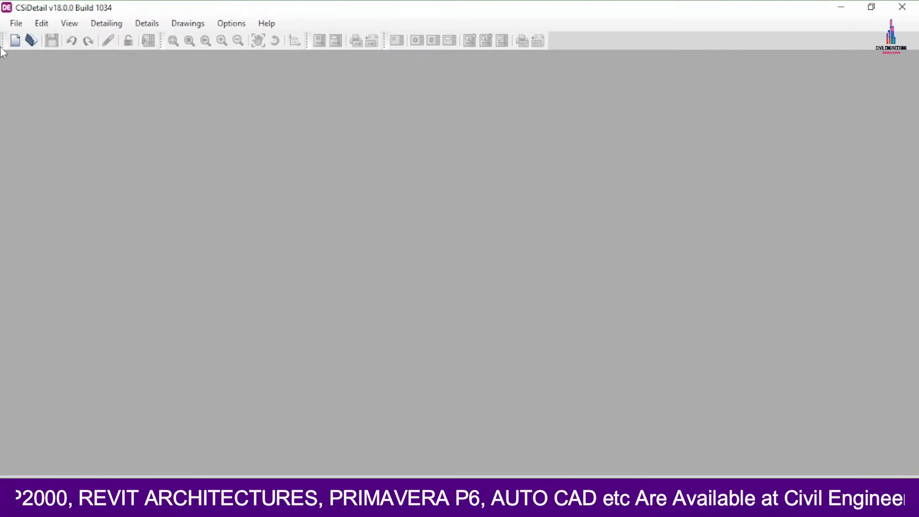
pyautogui.click(19, 23)
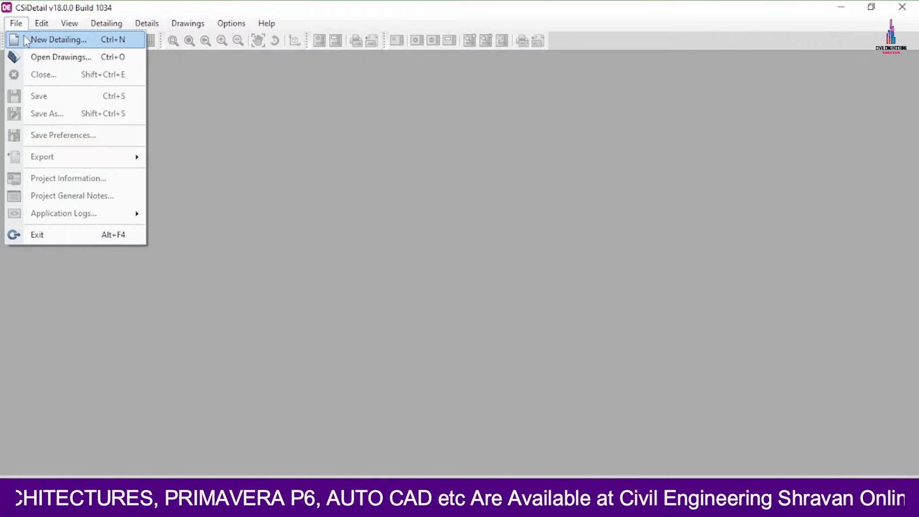
pyautogui.click(28, 38)
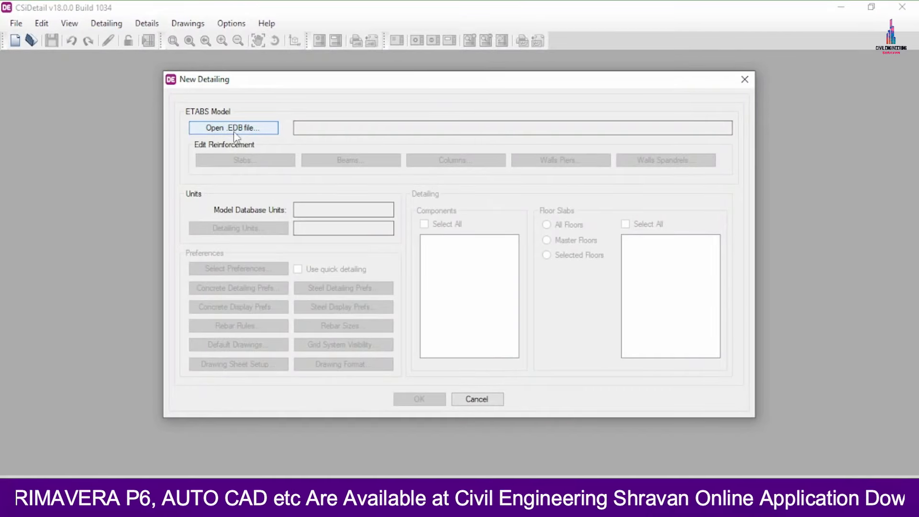
# - Load the ETABS model file "G+10 circular column Building" into the new detailing project
pyautogui.click(234, 128)
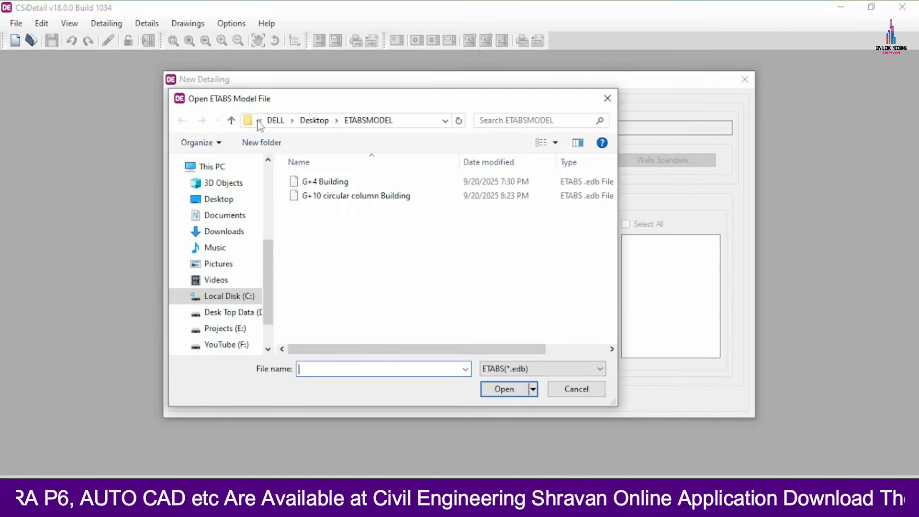
pyautogui.doubleClick(337, 198)
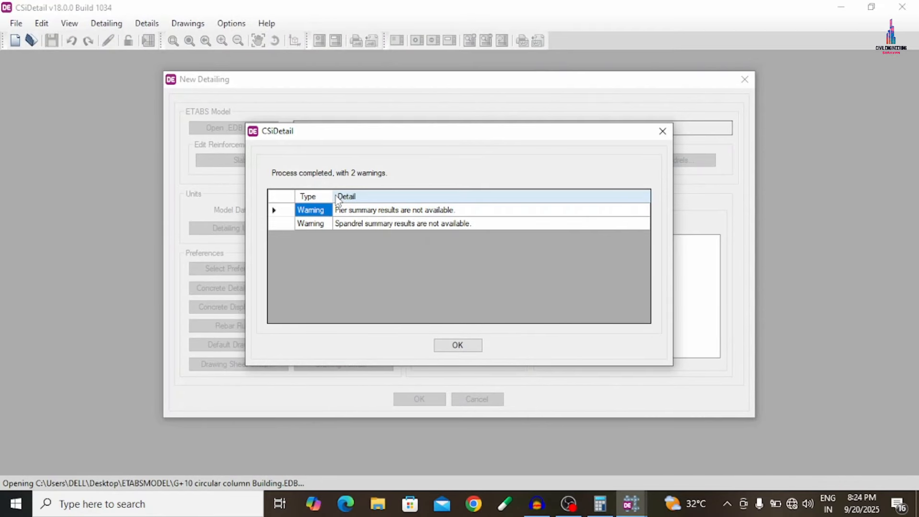
pyautogui.click(449, 346)
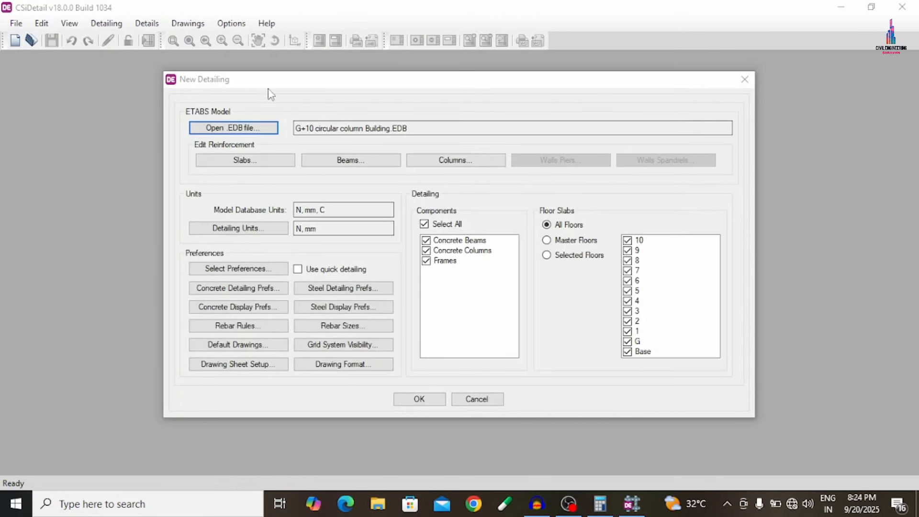
# - Set the detailing rebar set to SI (25), the force unit to kilonewton and the rebar weight unit to kilogram
pyautogui.click(238, 228)
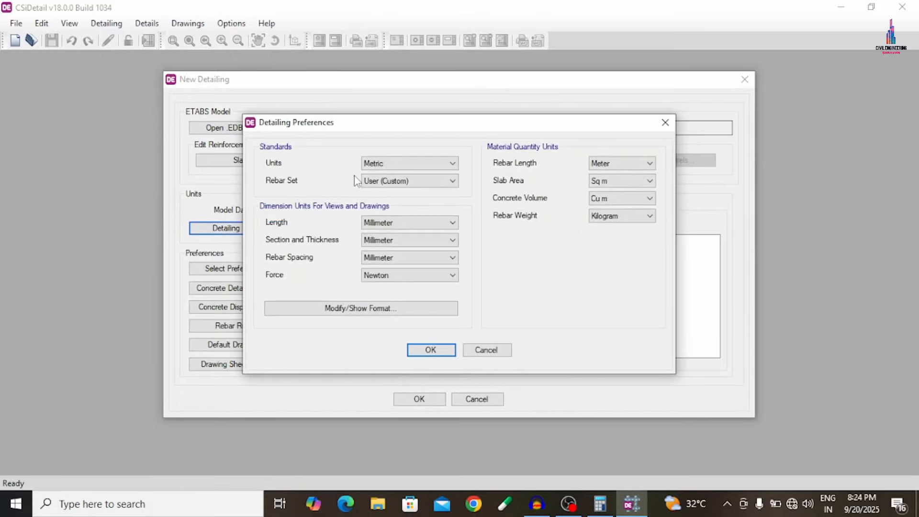
pyautogui.click(407, 180)
pyautogui.click(388, 199)
pyautogui.click(392, 276)
pyautogui.click(391, 293)
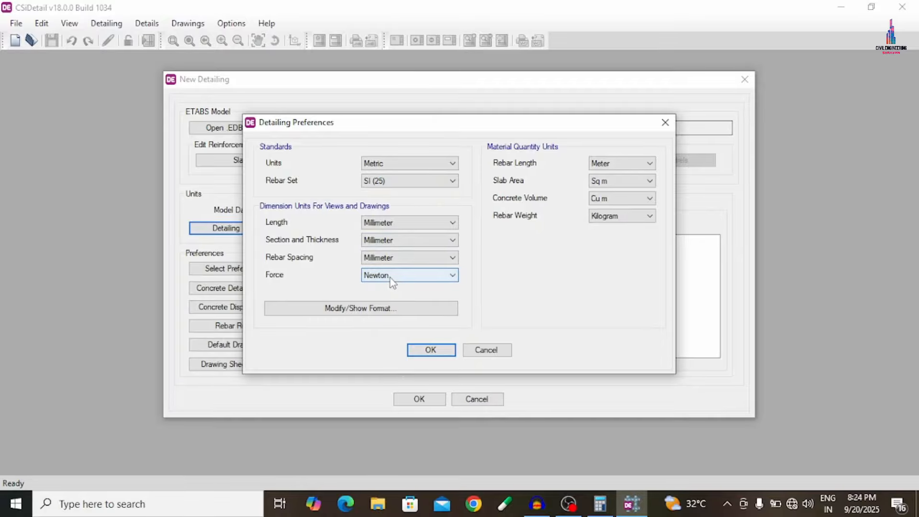
pyautogui.click(390, 277)
pyautogui.click(389, 303)
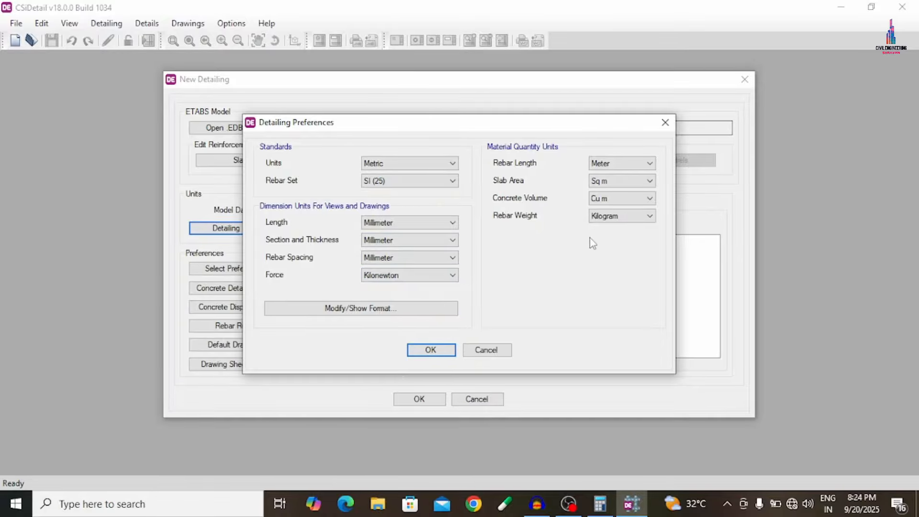
pyautogui.click(608, 216)
pyautogui.click(604, 236)
pyautogui.click(441, 350)
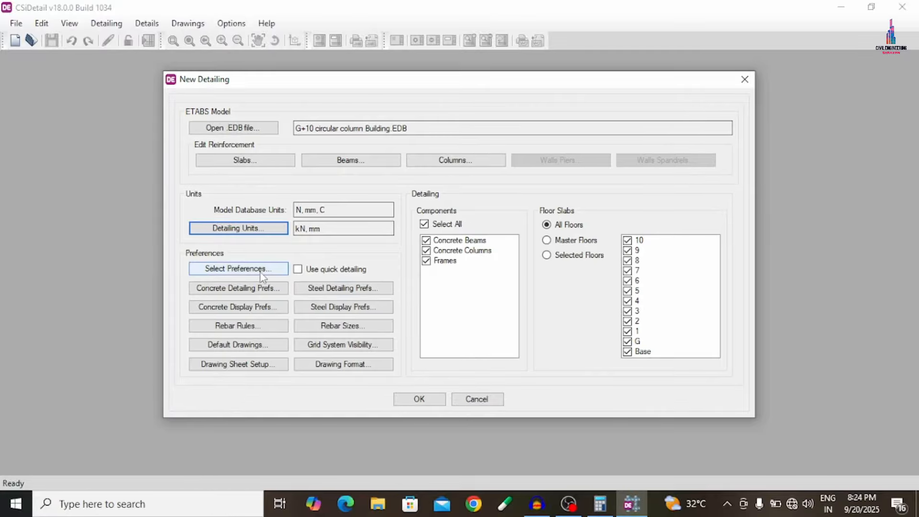
# - Choose and apply a standard preference set for the detailing
pyautogui.click(233, 271)
pyautogui.click(357, 257)
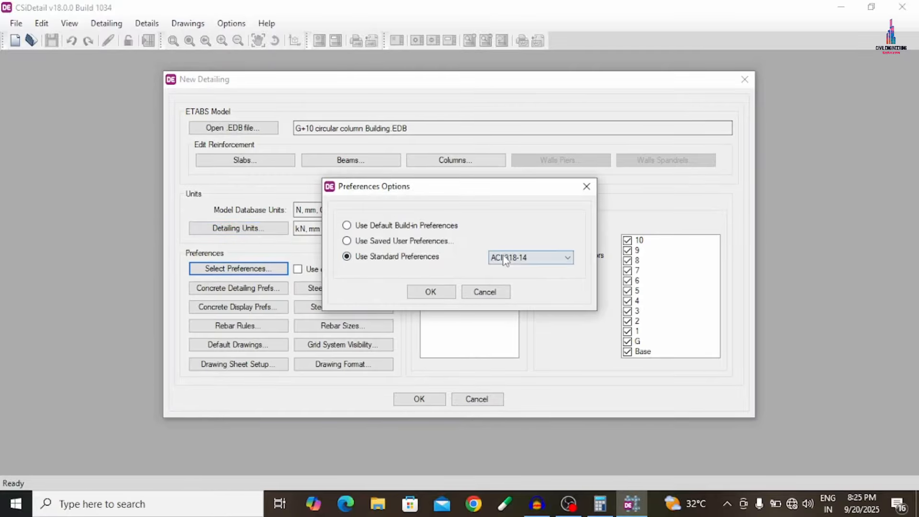
pyautogui.click(508, 257)
pyautogui.click(502, 275)
pyautogui.click(429, 292)
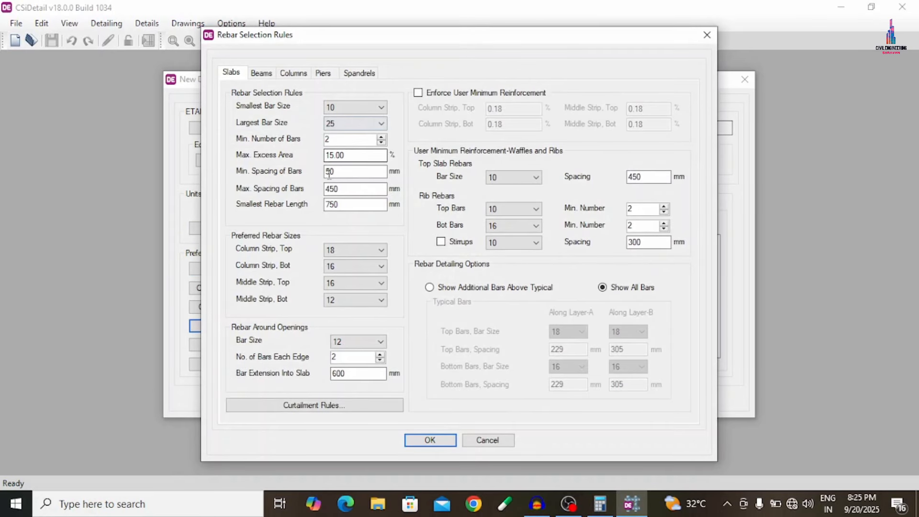
# - In the rebar selection rules for slabs, set the minimum bar spacing to 120 mm and the maximum to 300 mm
pyautogui.moveTo(344, 176); pyautogui.dragTo(263, 172)
pyautogui.write('120')
pyautogui.press('Tab')
pyautogui.write('3')
# - Set the beams' minimum stirrup spacing to 120 mm in zones A, B and C
pyautogui.click(261, 73)
pyautogui.click(623, 258)
pyautogui.click(621, 251)
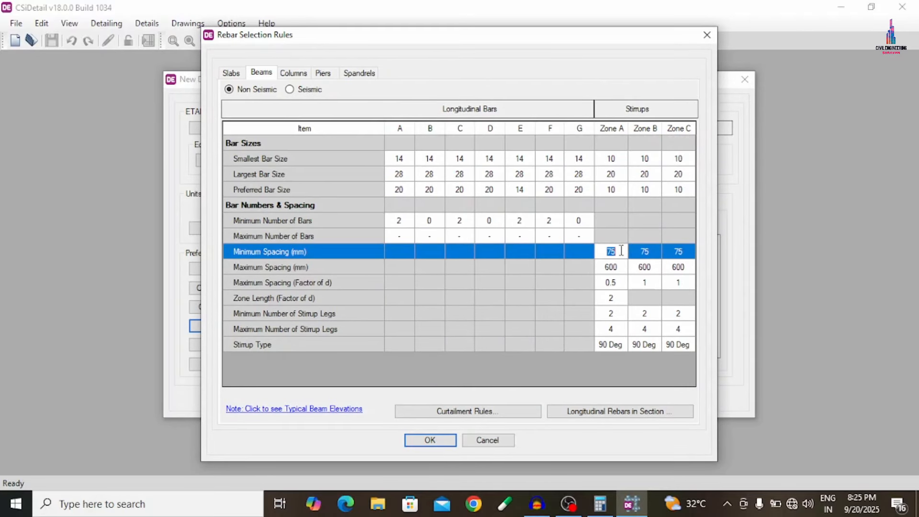
pyautogui.write('120')
pyautogui.press('Tab')
pyautogui.write('120')
pyautogui.press('Tab')
pyautogui.write('120')
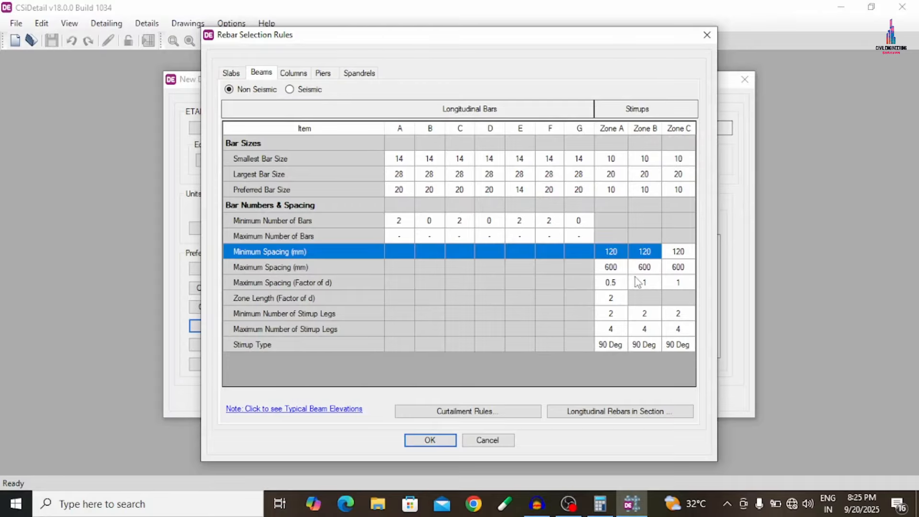
# - Set the beams' maximum stirrup spacing to 300 mm in zones A, B and C
pyautogui.click(618, 269)
pyautogui.click(619, 270)
pyautogui.write('300')
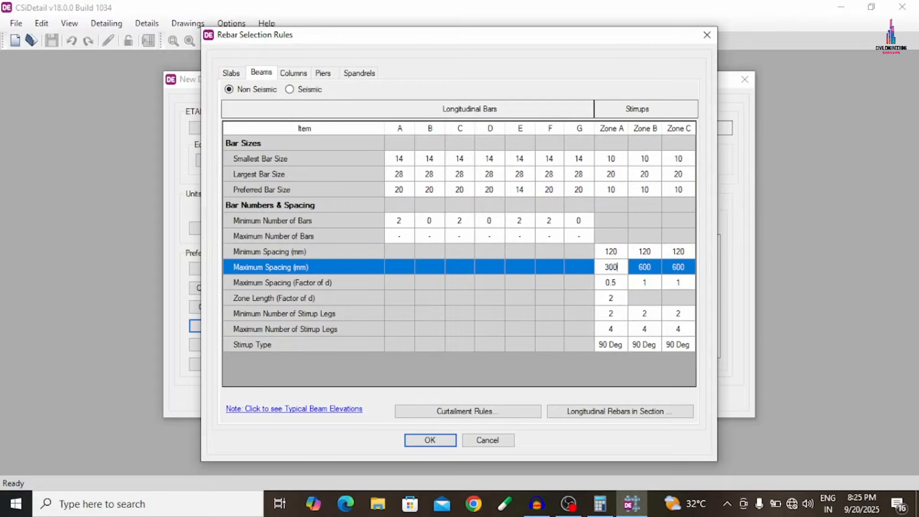
pyautogui.press('Tab')
pyautogui.write('3')
pyautogui.press('Tab')
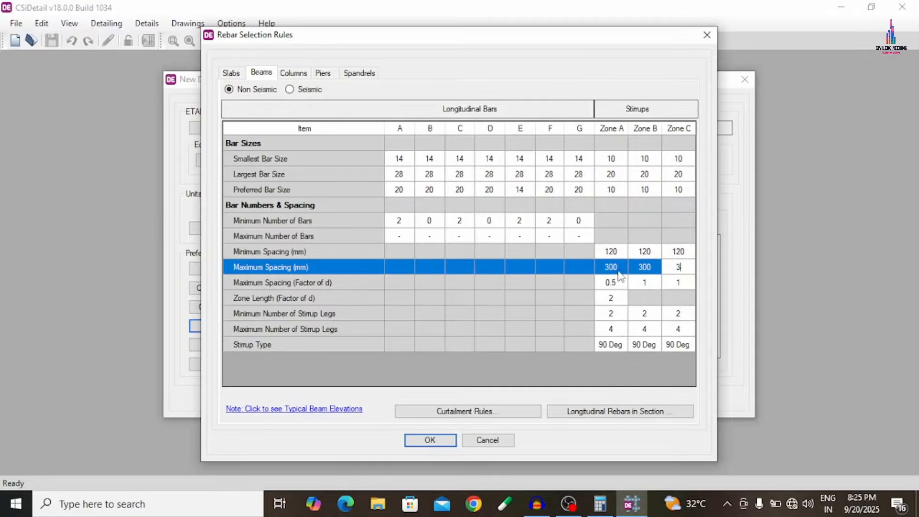
pyautogui.write('300')
# - Set the column tie spacing to 120 mm minimum and 300 mm maximum, and accept the rebar selection rules
pyautogui.click(294, 73)
pyautogui.click(597, 274)
pyautogui.click(595, 276)
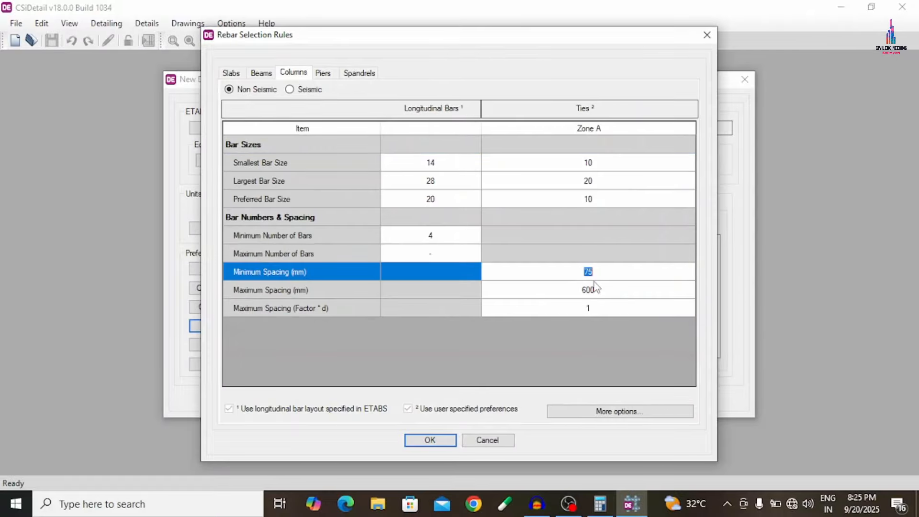
pyautogui.write('120')
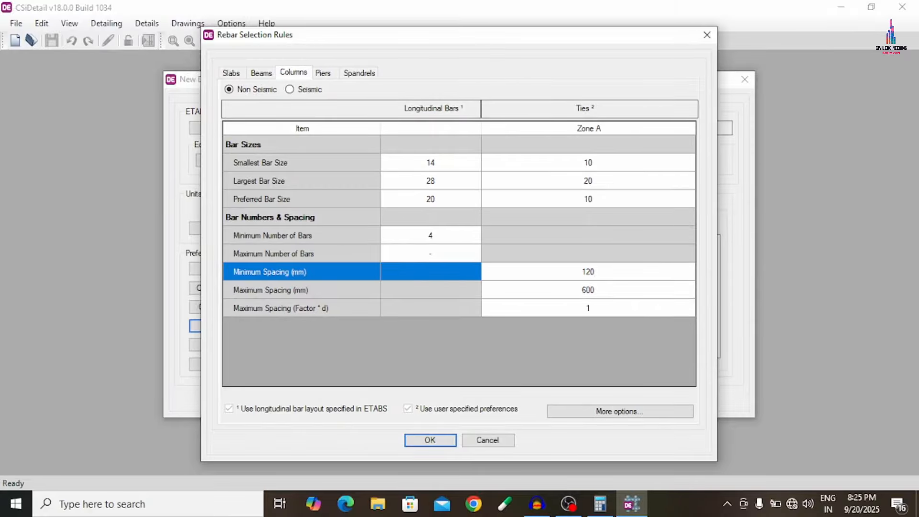
pyautogui.click(594, 283)
pyautogui.click(593, 282)
pyautogui.write('300')
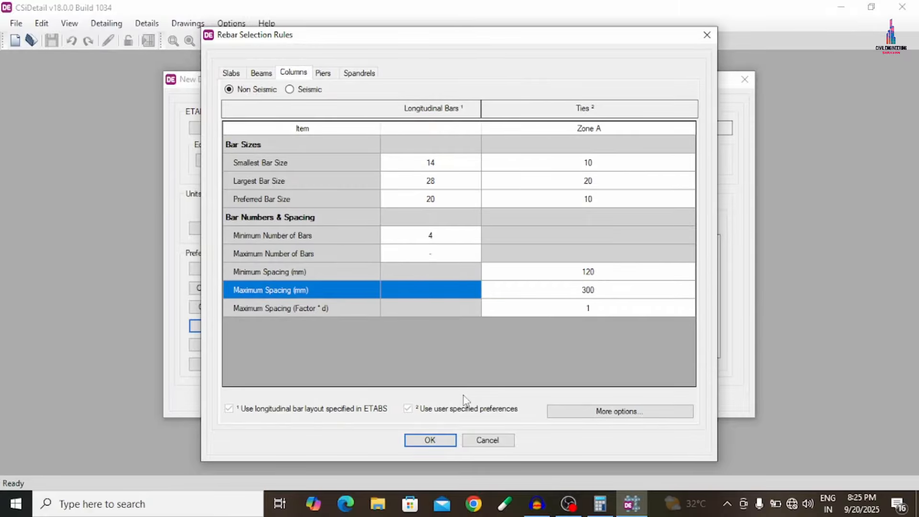
pyautogui.click(437, 440)
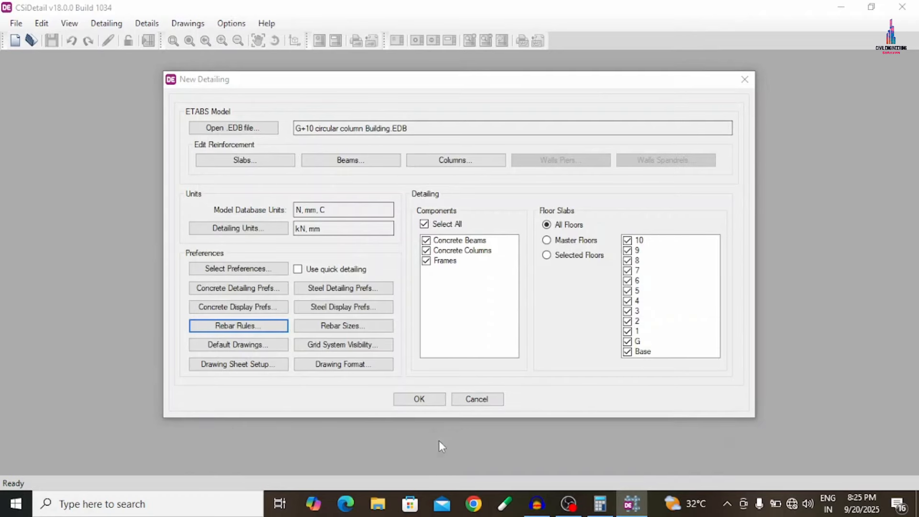
# - Generate the detailing for all components and all floors, and collapse the expanded slab details
pyautogui.click(420, 400)
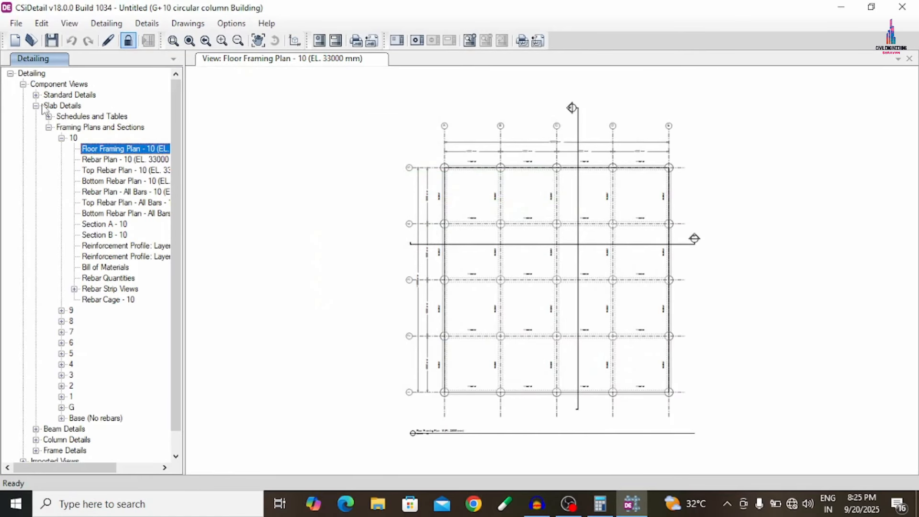
pyautogui.click(61, 138)
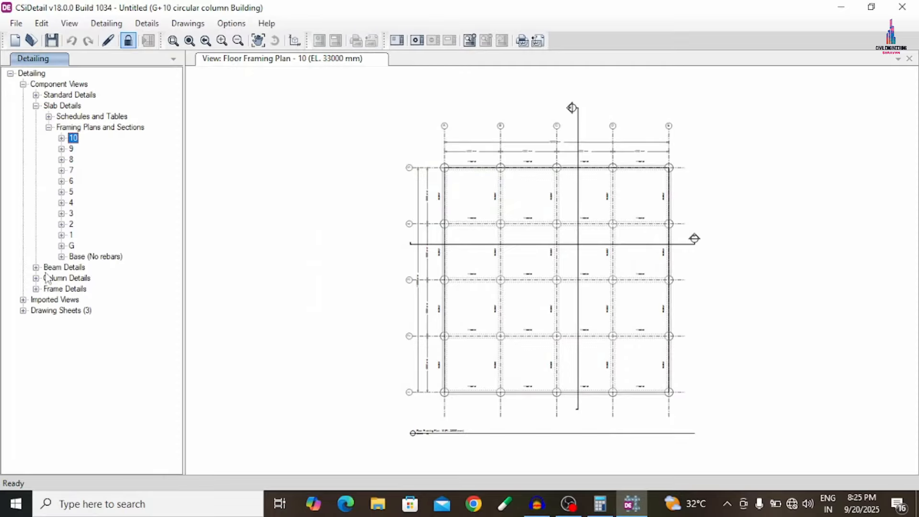
pyautogui.click(49, 127)
pyautogui.click(36, 106)
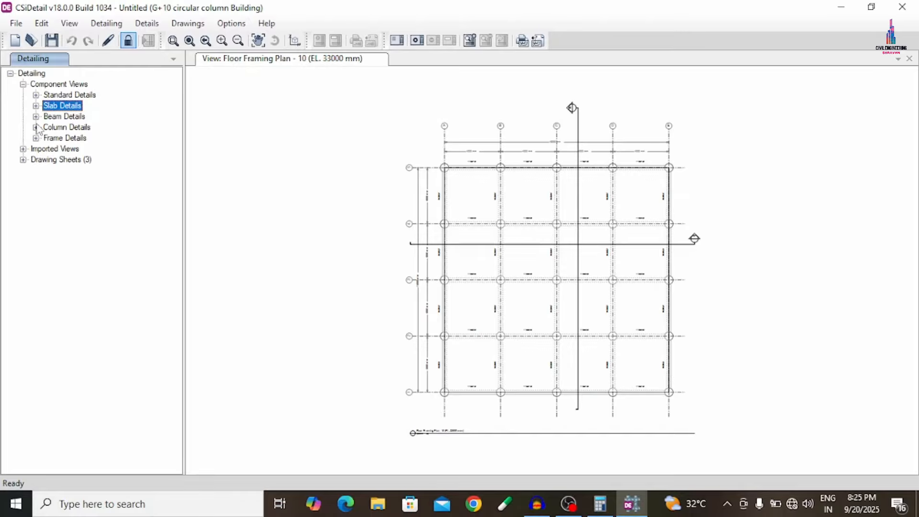
pyautogui.click(36, 95)
pyautogui.click(36, 95)
pyautogui.click(36, 138)
pyautogui.click(36, 138)
pyautogui.click(35, 127)
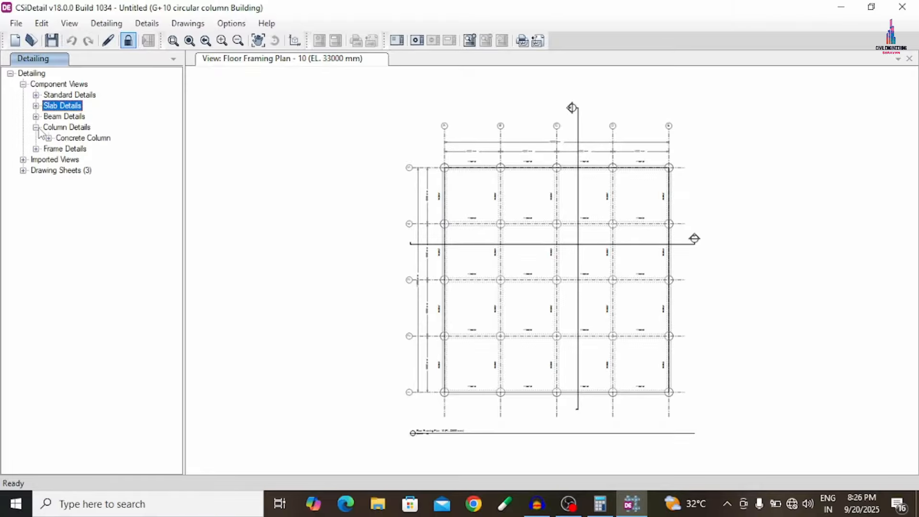
pyautogui.click(36, 127)
# - Review the overall bill of materials and rebar quantities for the floor slabs
pyautogui.click(35, 106)
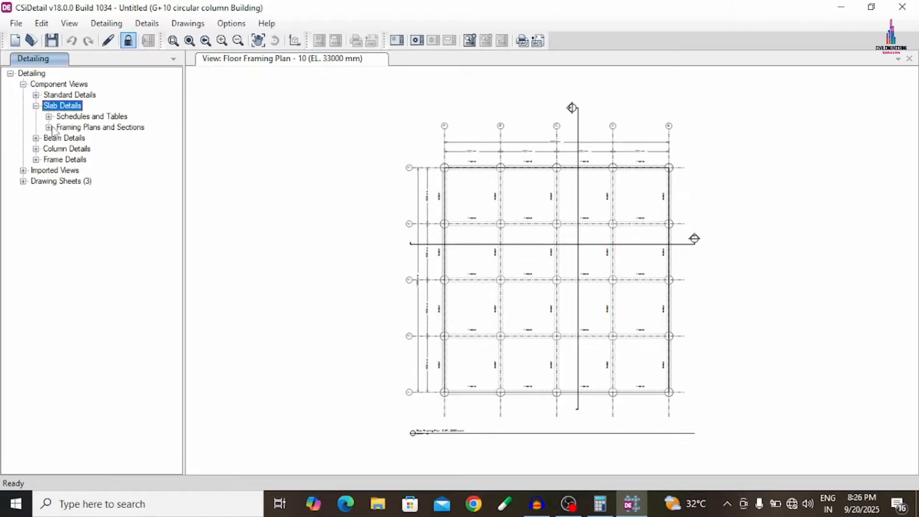
pyautogui.click(48, 116)
pyautogui.click(76, 128)
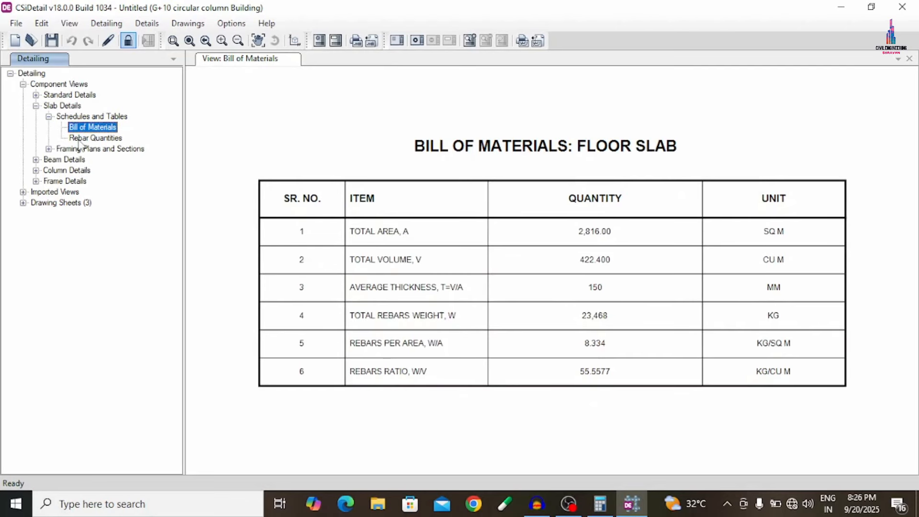
pyautogui.click(78, 139)
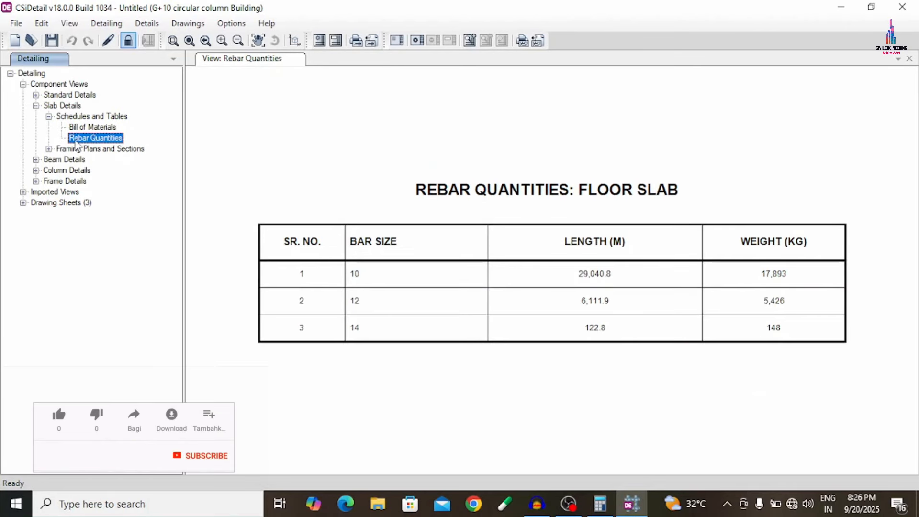
# - View story 10's all-bars slab rebar plan and inspect its 3D rebar cage
pyautogui.click(49, 149)
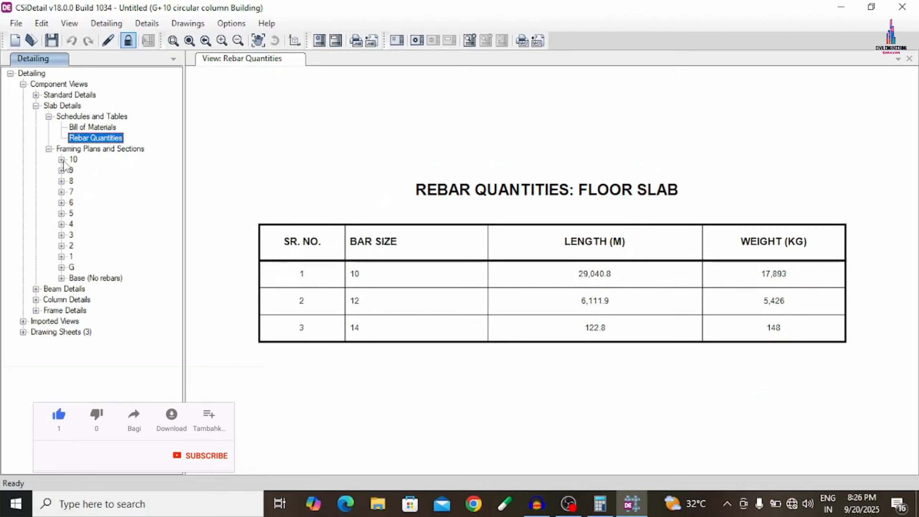
pyautogui.click(62, 160)
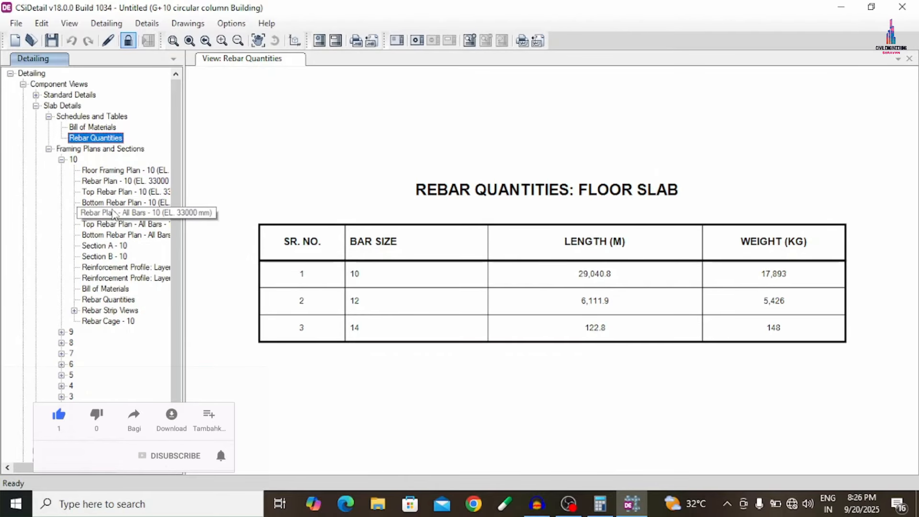
pyautogui.click(112, 211)
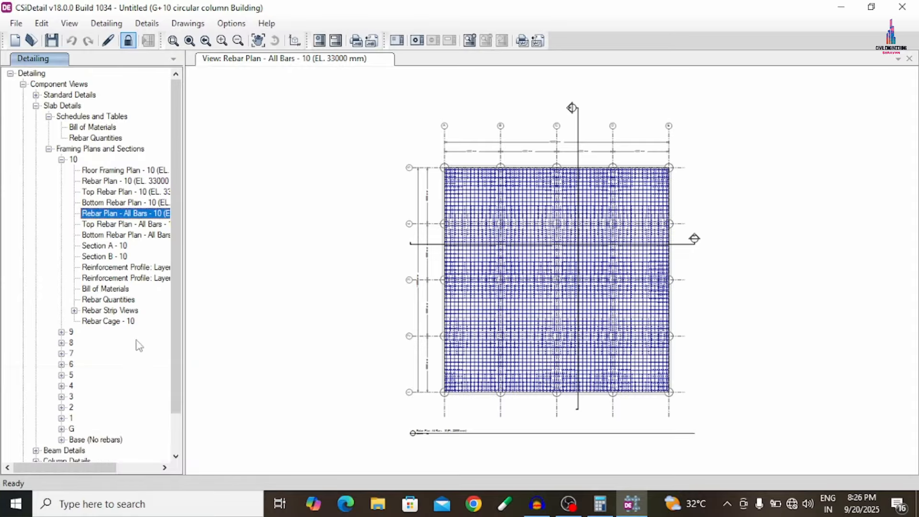
pyautogui.click(131, 322)
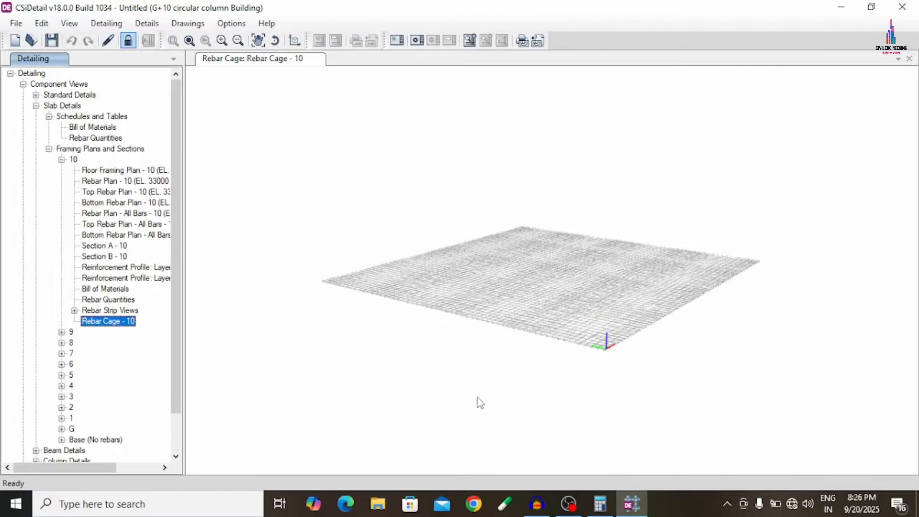
pyautogui.moveTo(559, 273); pyautogui.dragTo(489, 357)
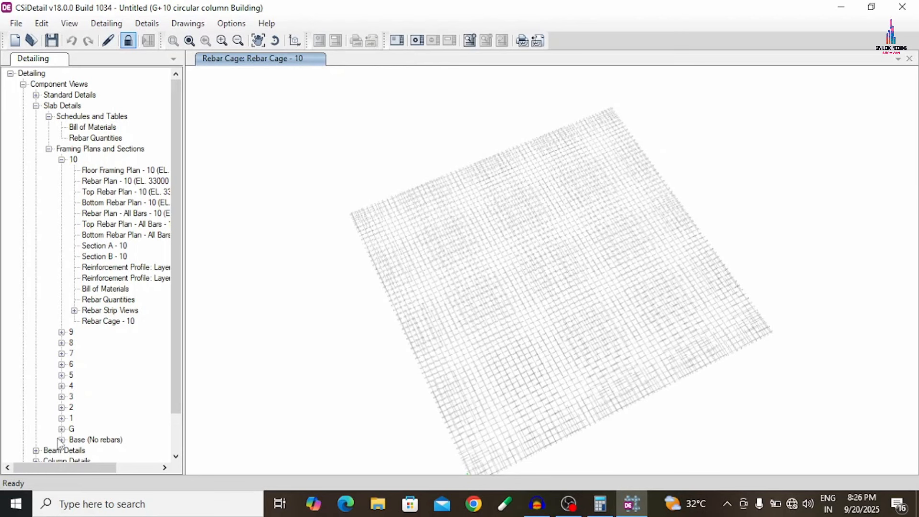
# - Open the concrete beam layout of story 10 from the beam framing plans
pyautogui.click(61, 440)
pyautogui.scroll(-2, 67, 436)
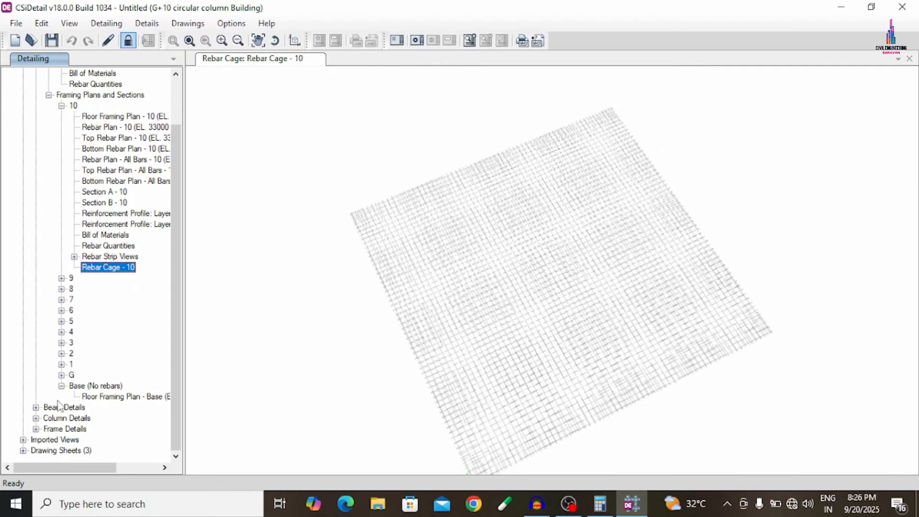
pyautogui.click(36, 407)
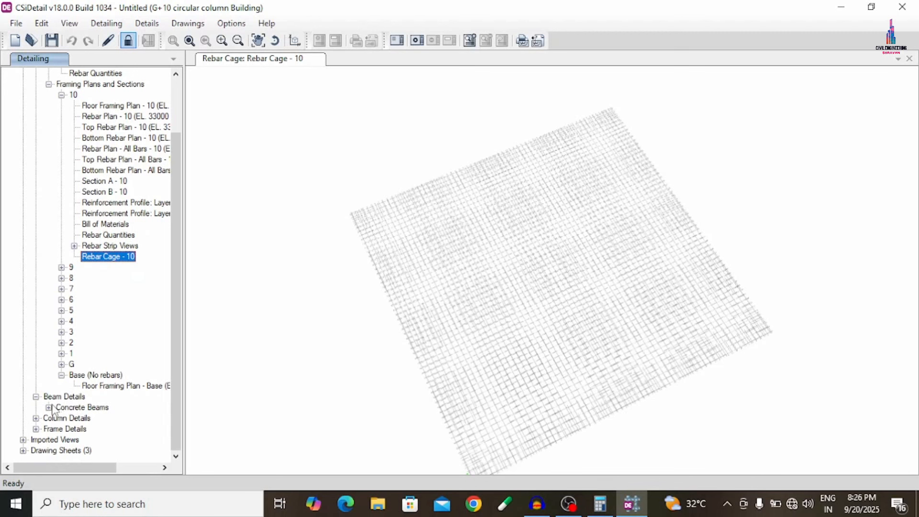
pyautogui.click(48, 407)
pyautogui.scroll(-1, 61, 417)
pyautogui.click(61, 386)
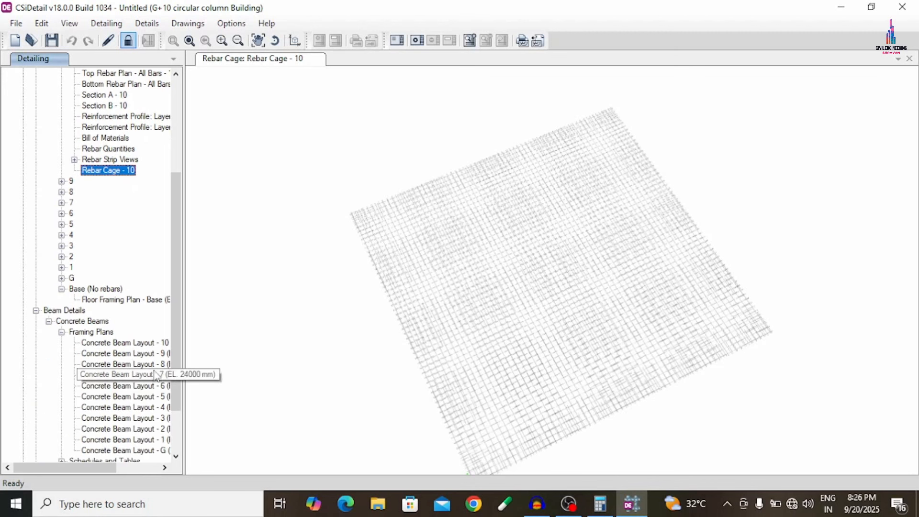
pyautogui.click(110, 342)
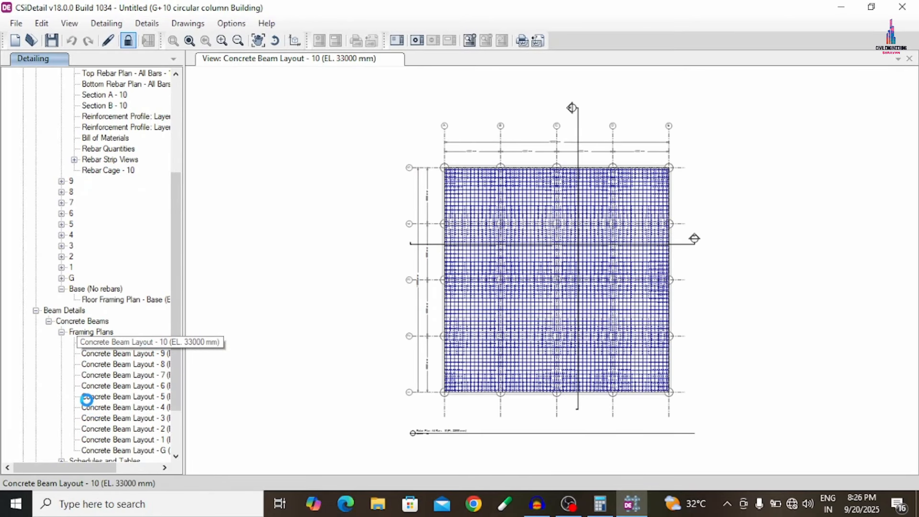
pyautogui.scroll(-2, 98, 354)
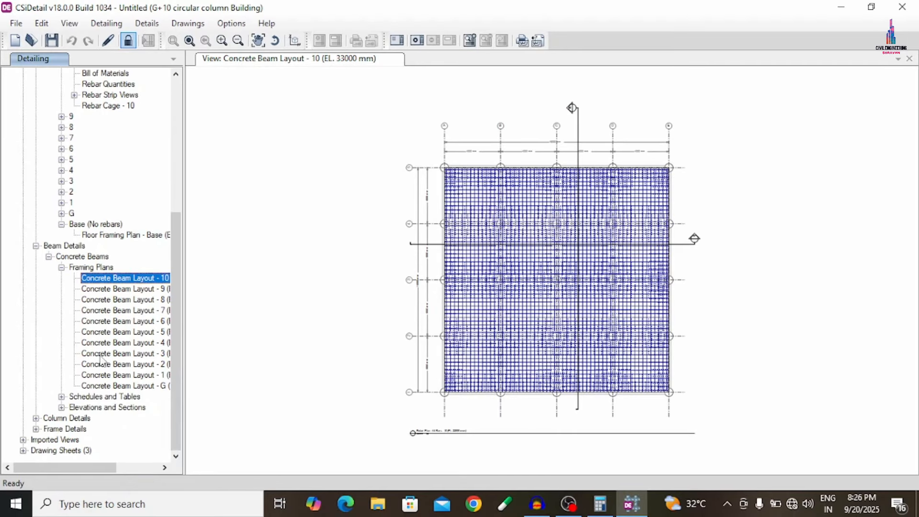
# - Review the concrete beam rebar table, bill of materials and rebar quantities for all beams
pyautogui.click(62, 397)
pyautogui.click(97, 408)
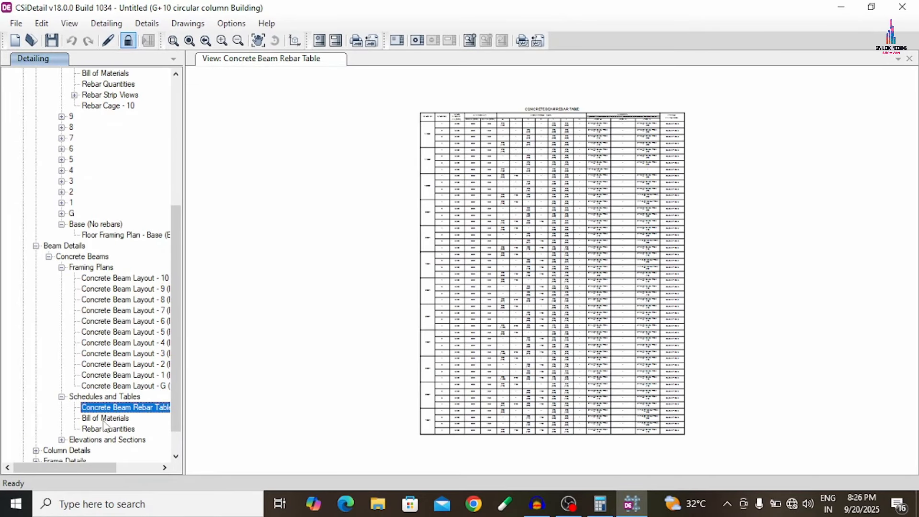
pyautogui.click(106, 418)
pyautogui.click(102, 429)
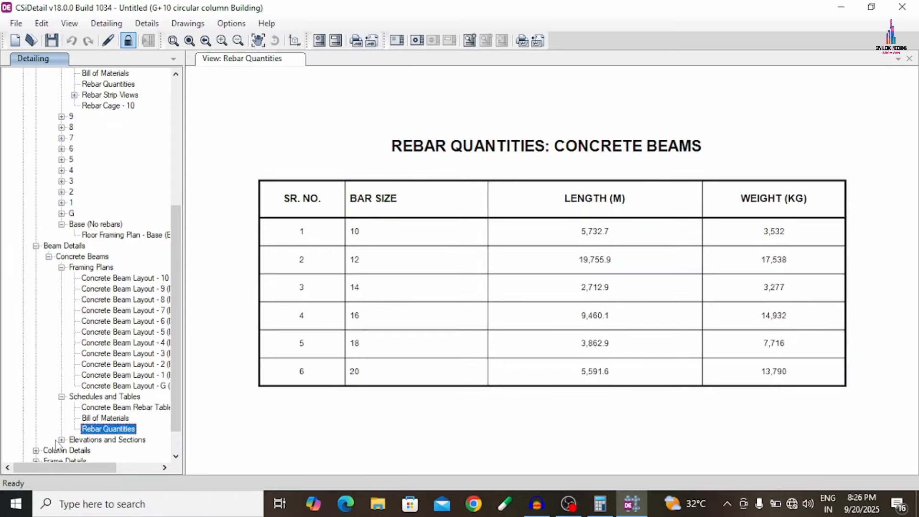
# - Review cross-sections A to D of story 5's concrete beam 6CB1 from the beam elevations and sections
pyautogui.click(61, 440)
pyautogui.click(74, 396)
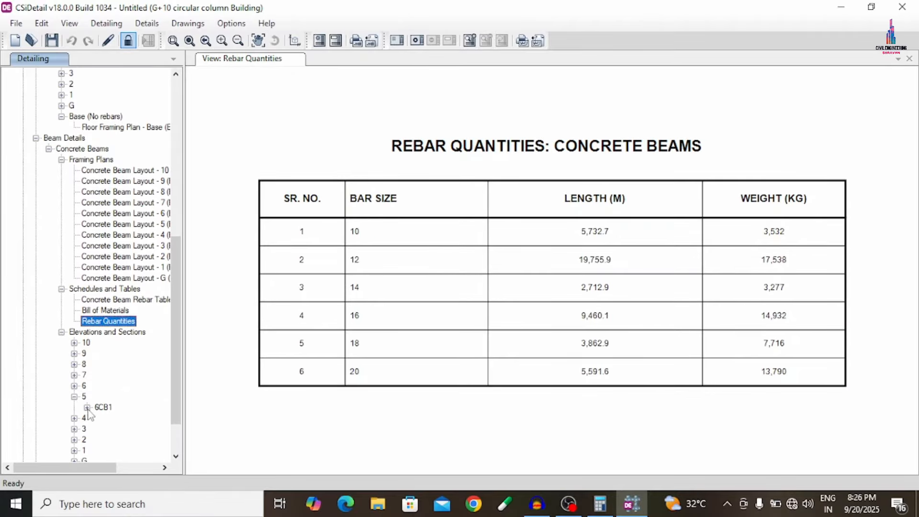
pyautogui.click(86, 407)
pyautogui.click(139, 374)
pyautogui.click(141, 386)
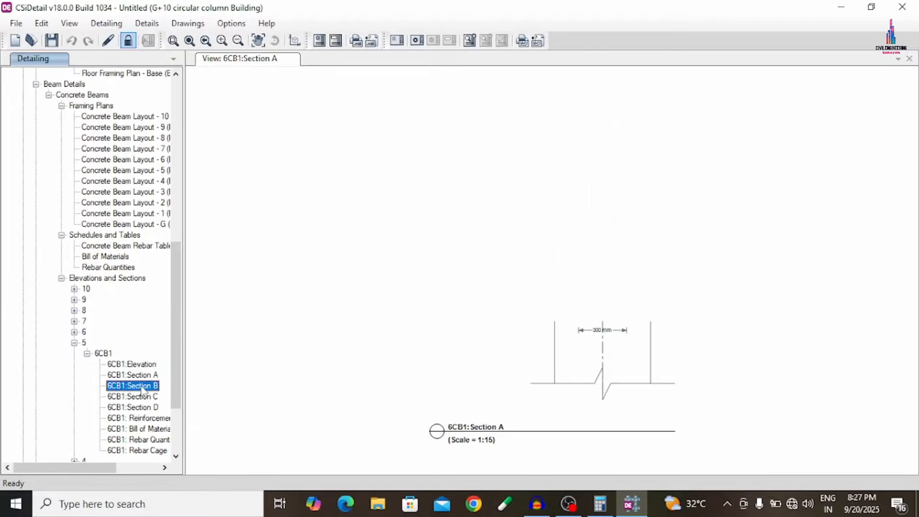
pyautogui.click(141, 396)
pyautogui.click(142, 407)
# - Inspect the 3D rebar cage of beam 6CB1 up close
pyautogui.scroll(-3, 147, 415)
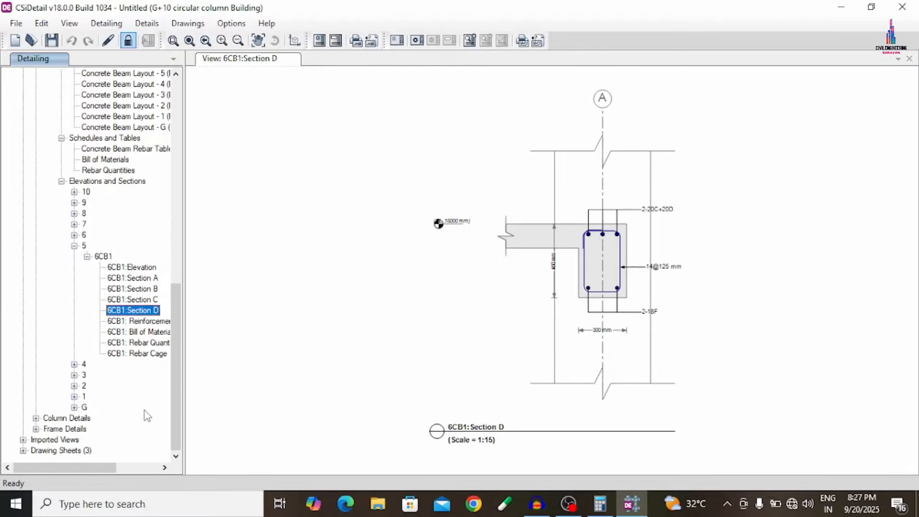
pyautogui.click(139, 355)
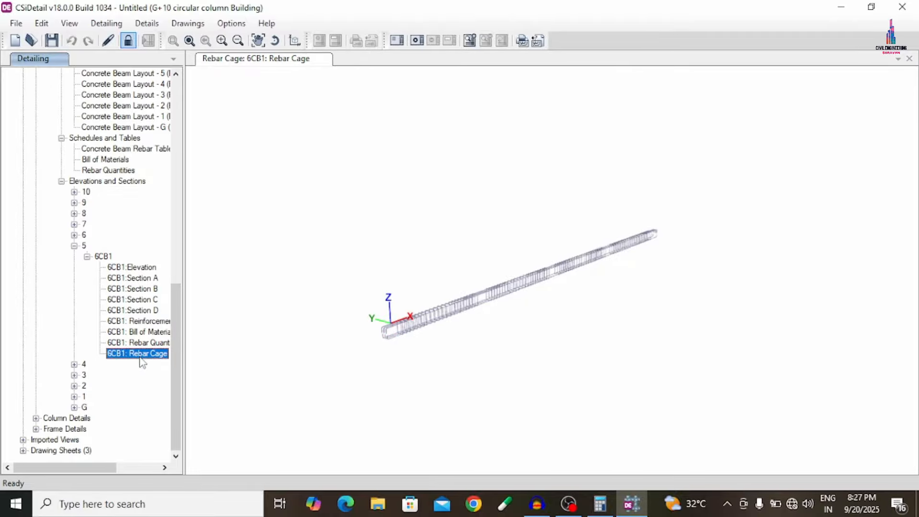
pyautogui.scroll(8, 424, 316)
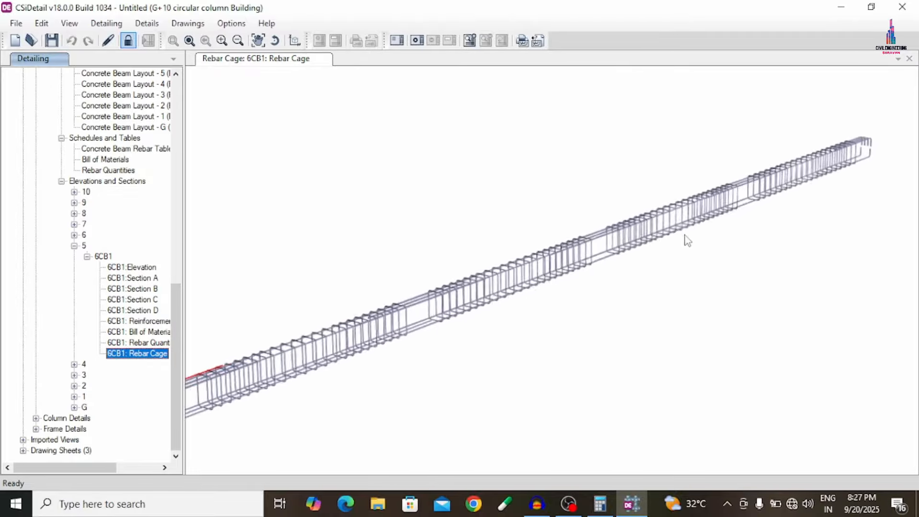
pyautogui.scroll(-4, 557, 225)
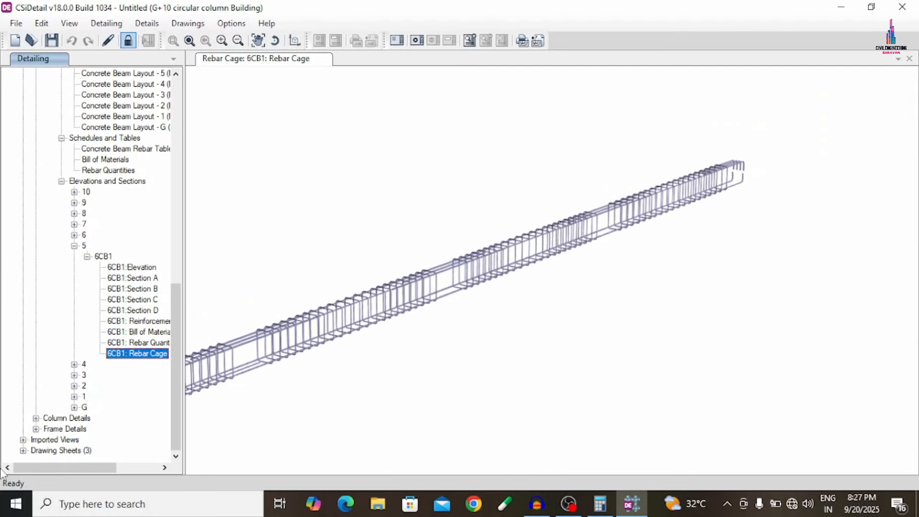
# - View the concrete column layout at the base and the concrete column schedule
pyautogui.click(36, 418)
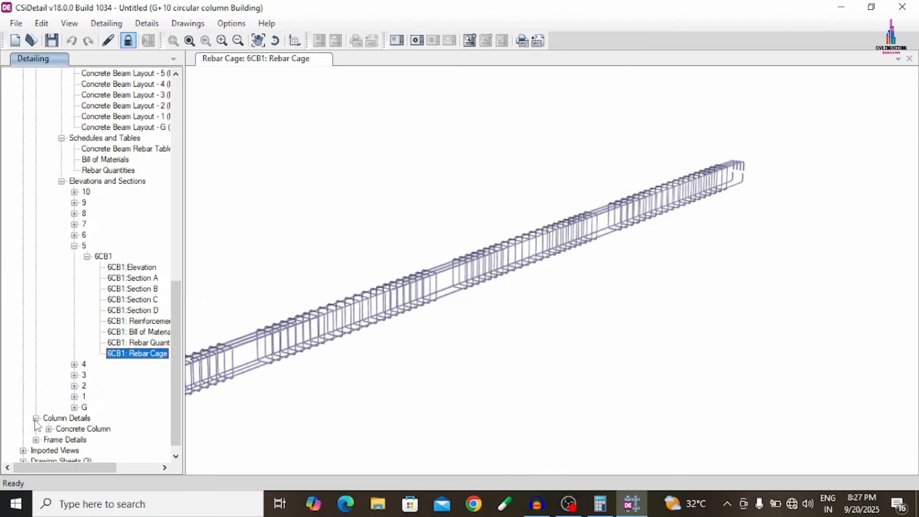
pyautogui.click(48, 428)
pyautogui.scroll(-1, 79, 366)
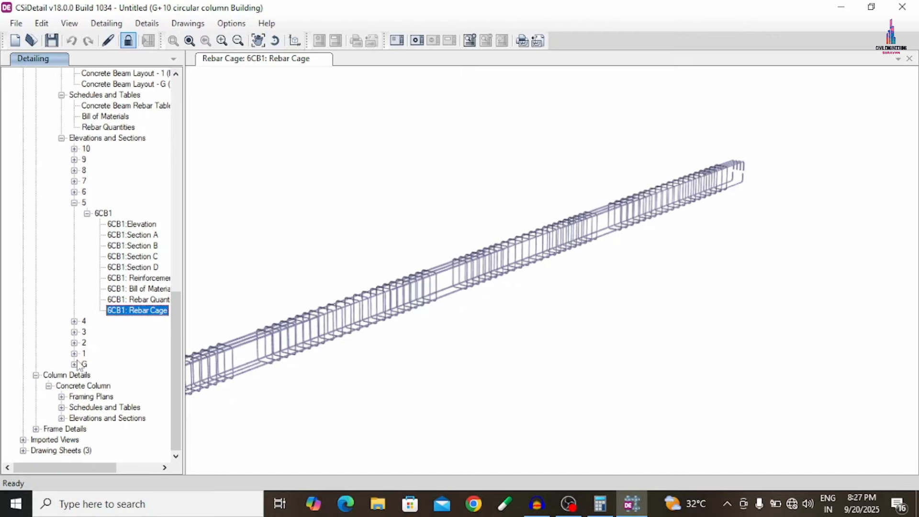
pyautogui.click(61, 396)
pyautogui.doubleClick(93, 407)
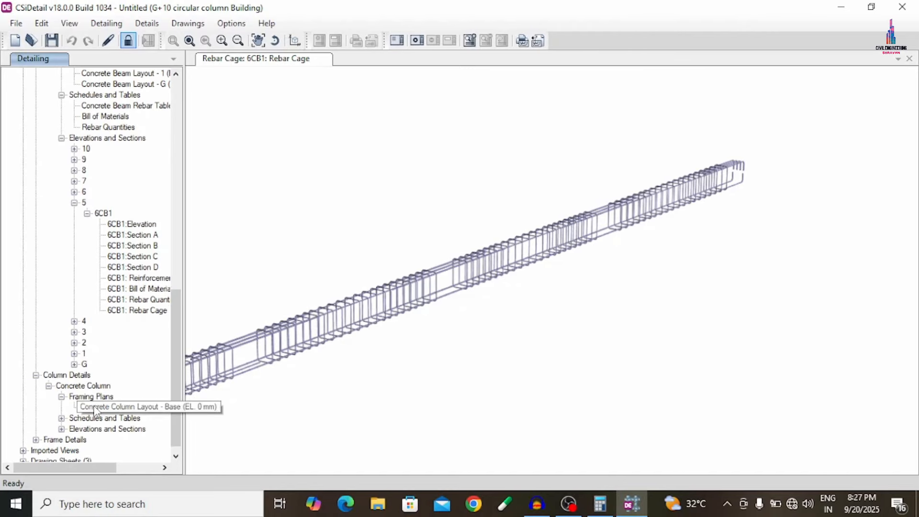
pyautogui.click(61, 418)
pyautogui.doubleClick(101, 428)
# - Review column CC2's elevations 1 to 3 and its cross-section A
pyautogui.scroll(-1, 94, 419)
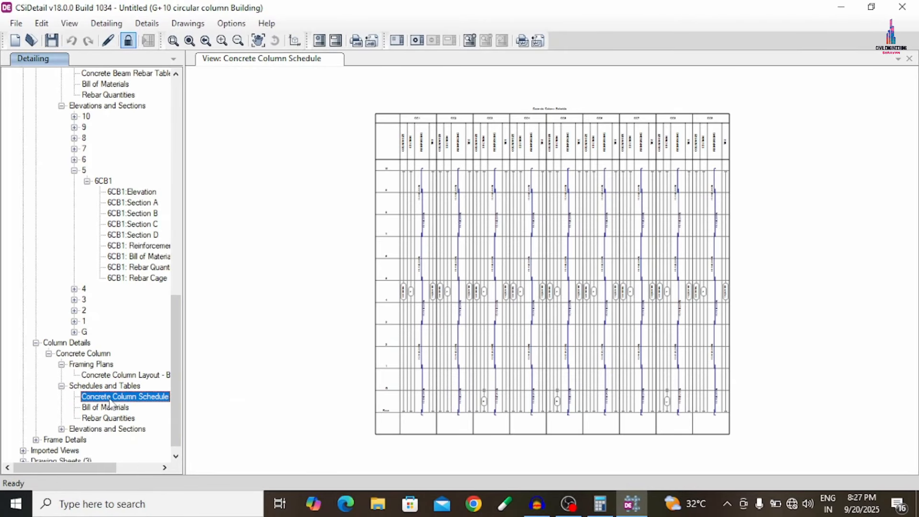
pyautogui.click(61, 418)
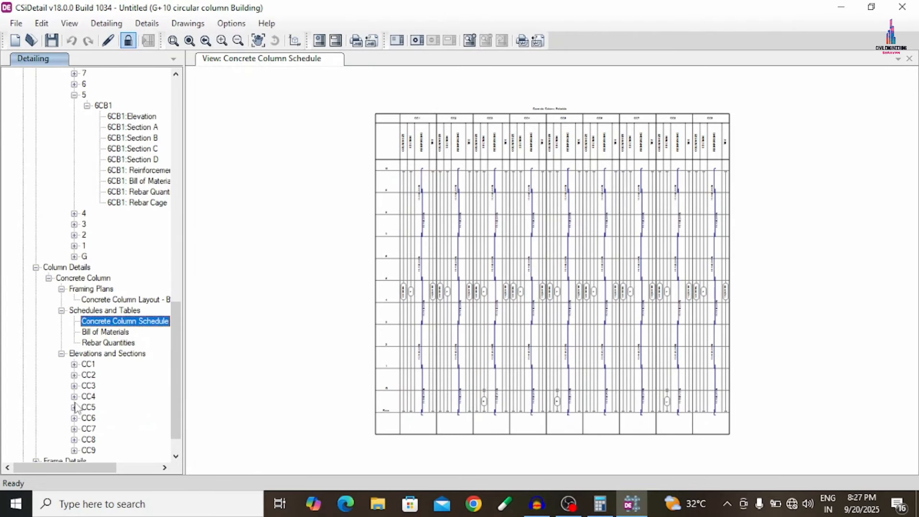
pyautogui.click(74, 375)
pyautogui.doubleClick(111, 387)
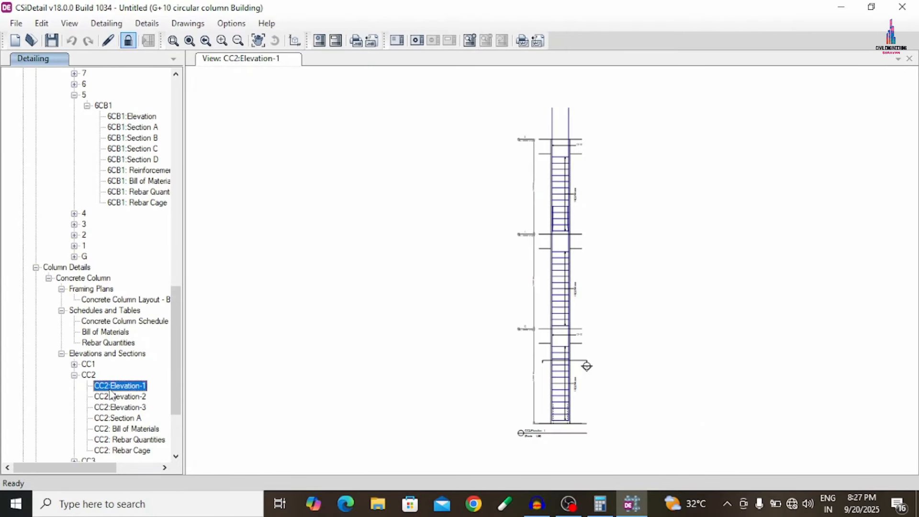
pyautogui.doubleClick(117, 397)
pyautogui.doubleClick(122, 407)
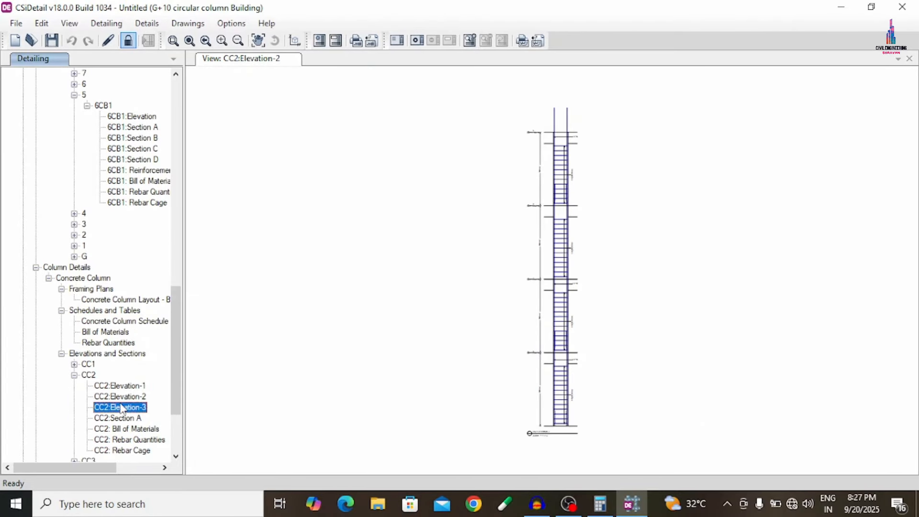
pyautogui.doubleClick(124, 419)
# - Inspect the 3D rebar cage of column CC2, examining its vertical bars and circular ties up close
pyautogui.scroll(-3, 103, 423)
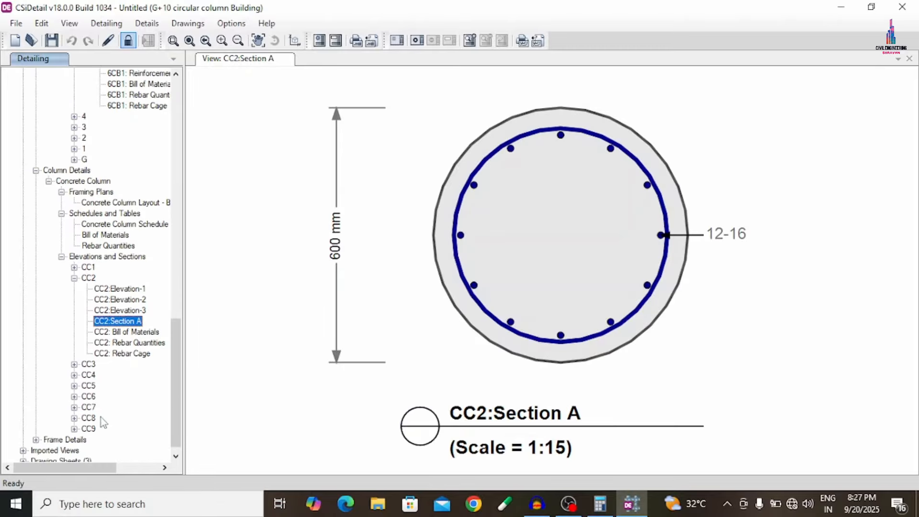
pyautogui.doubleClick(118, 353)
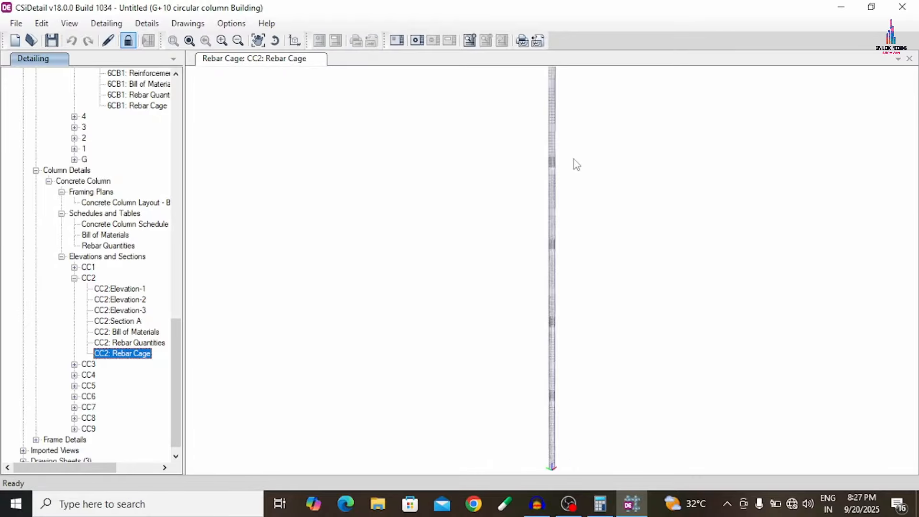
pyautogui.moveTo(575, 163); pyautogui.dragTo(591, 320)
pyautogui.scroll(10, 555, 206)
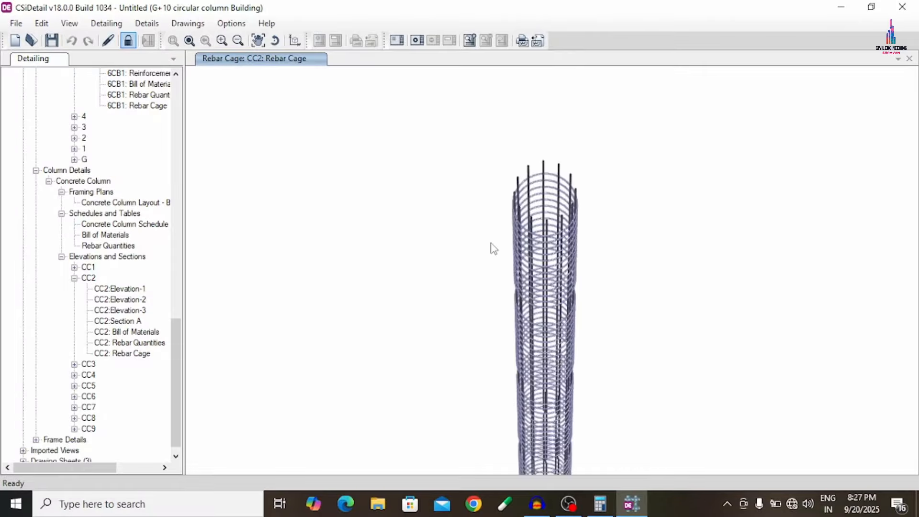
pyautogui.scroll(10, 494, 249)
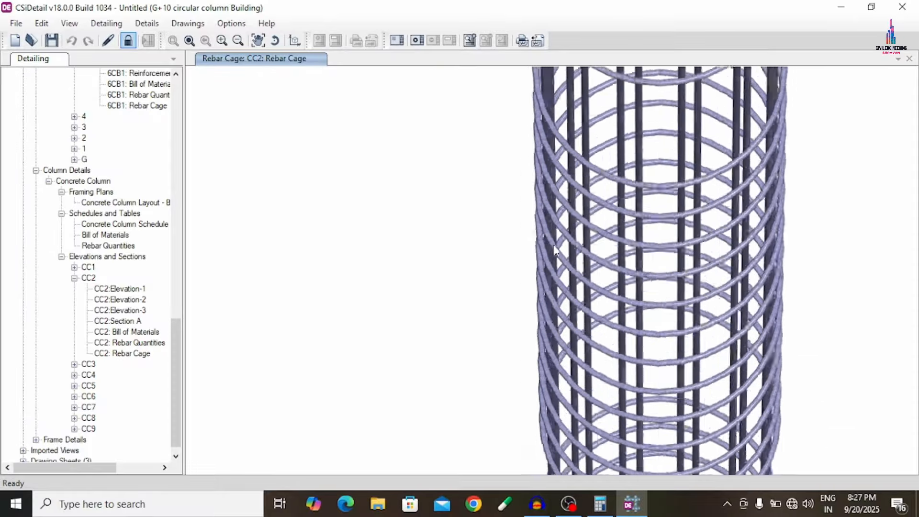
pyautogui.moveTo(554, 246); pyautogui.dragTo(535, 202)
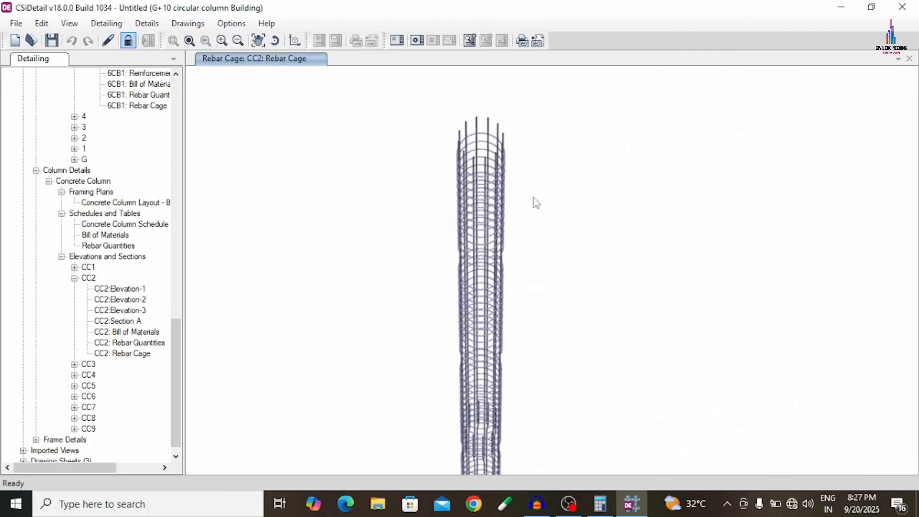
pyautogui.scroll(10, 535, 203)
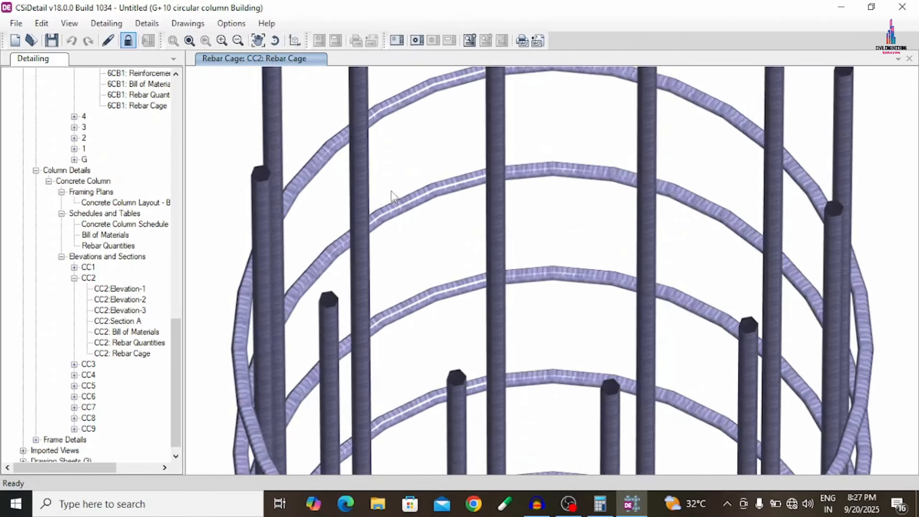
pyautogui.scroll(-8, 392, 196)
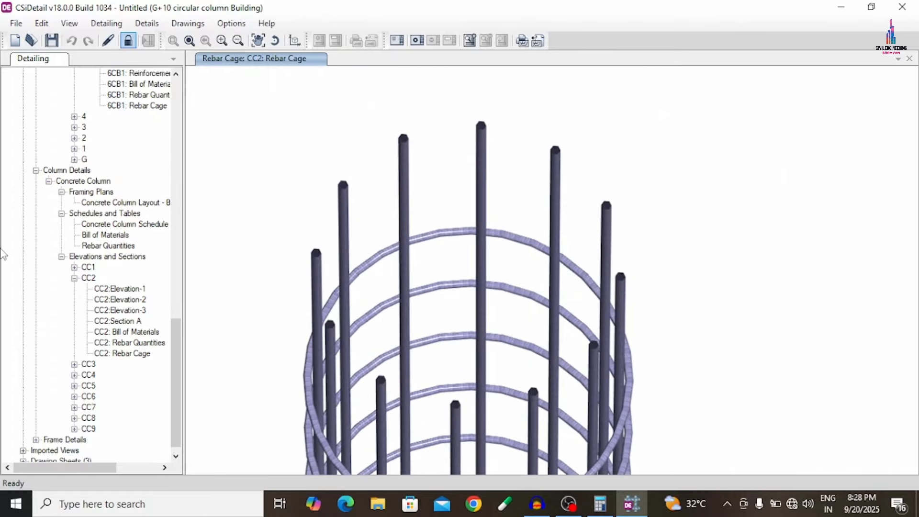
pyautogui.scroll(15, 96, 191)
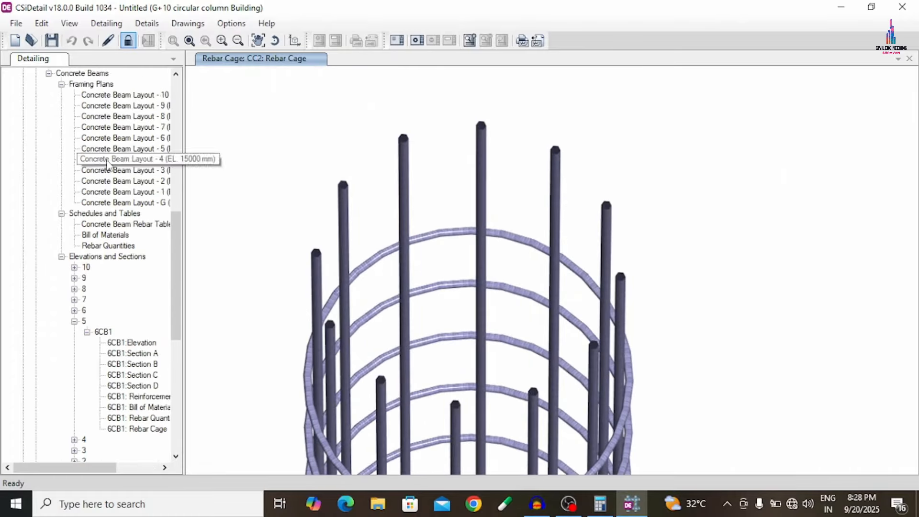